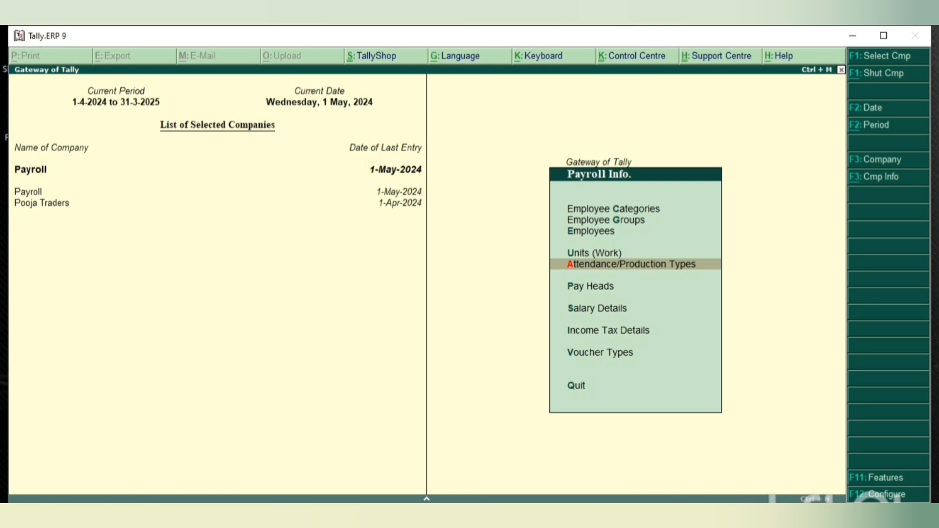
Open the form for creating a pay head in the payroll masters
key("Down")
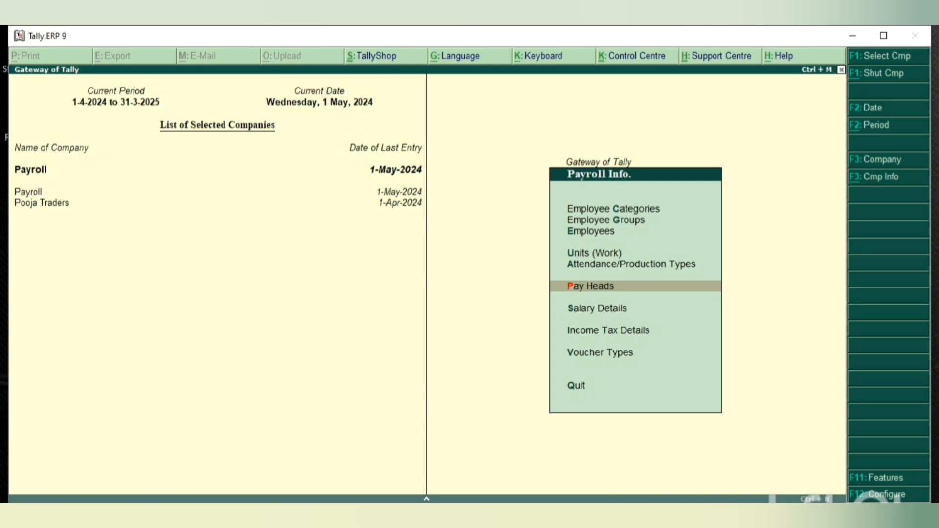
key("Return")
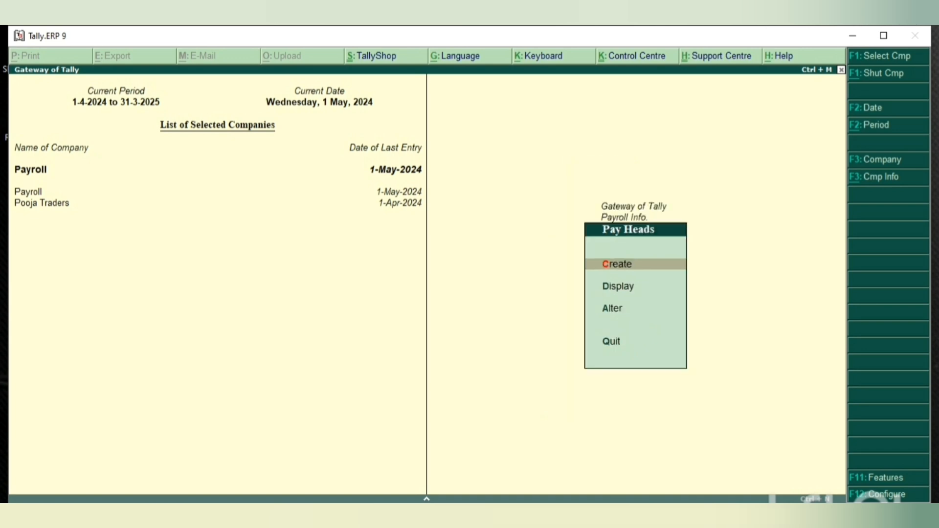
key("Return")
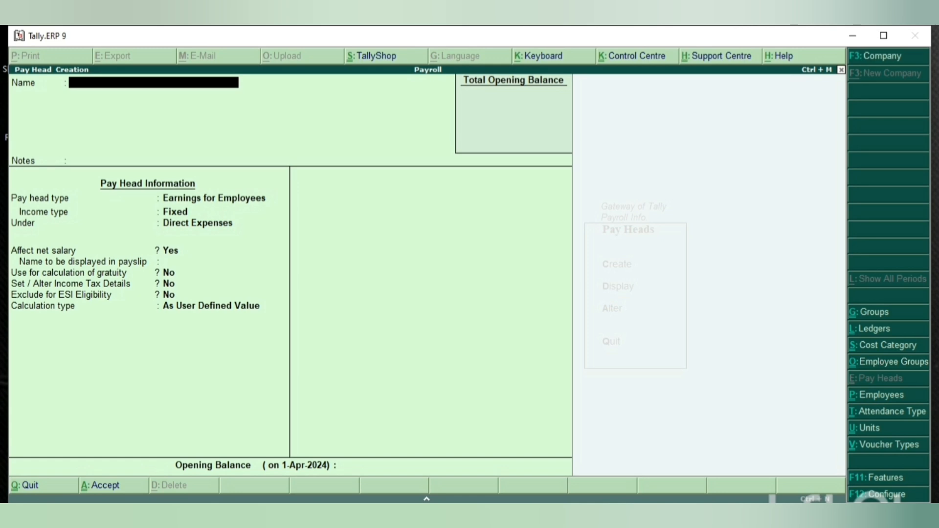
Define the Basic Salary pay head as Earnings for Employees with Fixed income type under Indirect Expenses
type("Basic Salary")
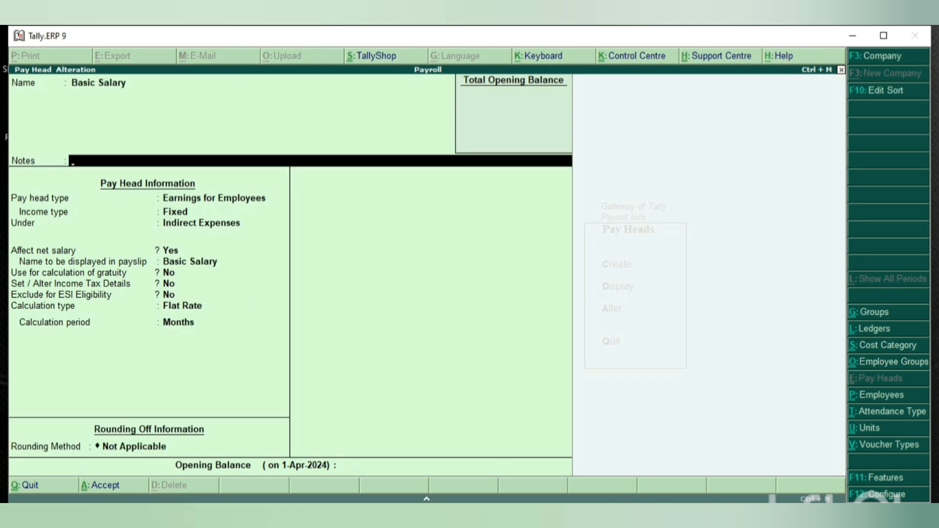
key("Return")
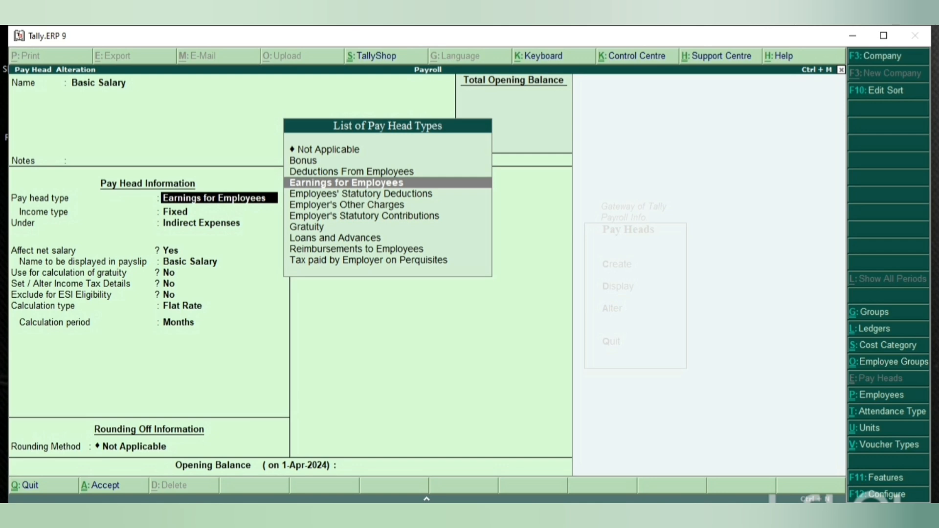
key("Return")
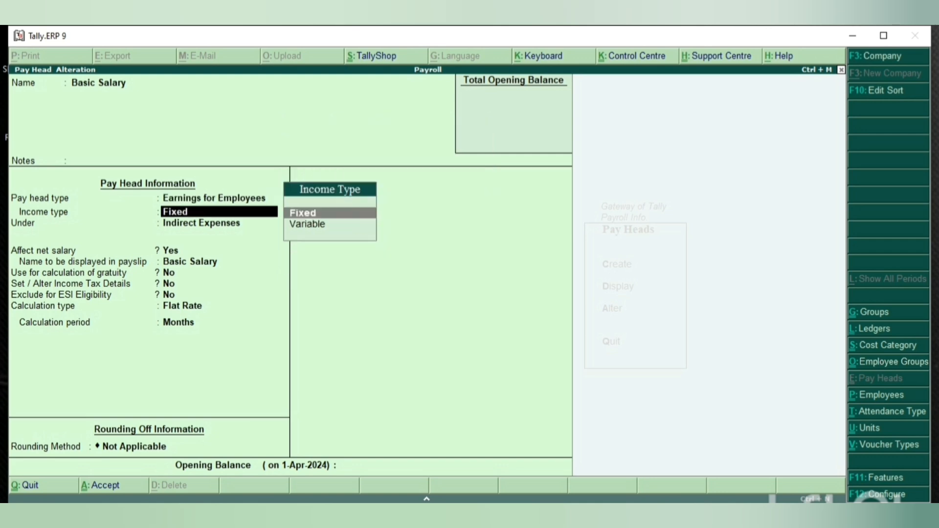
key("Return")
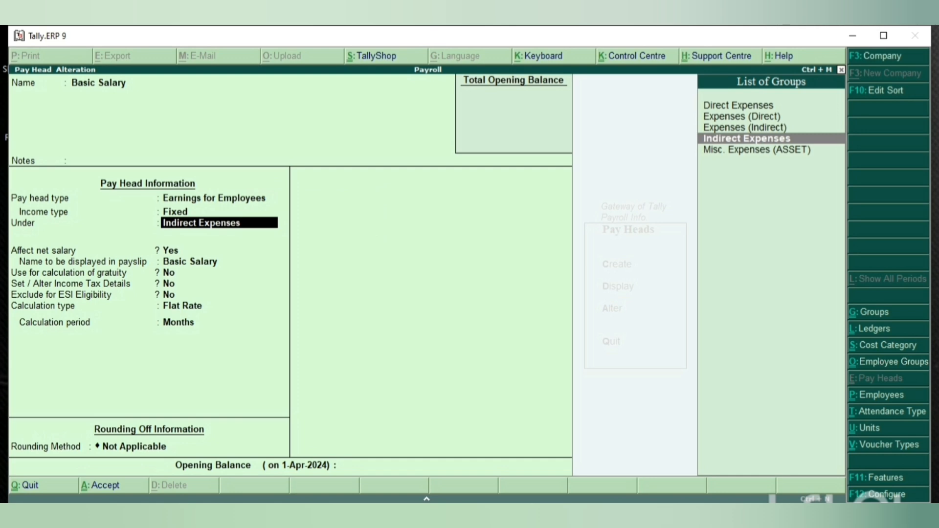
key("Return")
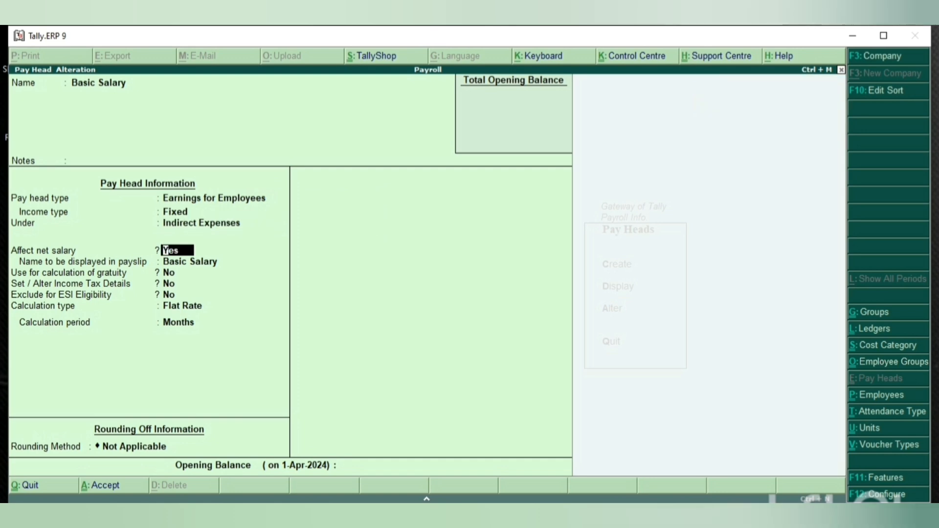
Let Basic Salary affect net salary, show it as Basic Salary in the payslip, and answer No to gratuity, income tax details and ESI exclusion
key("Return")
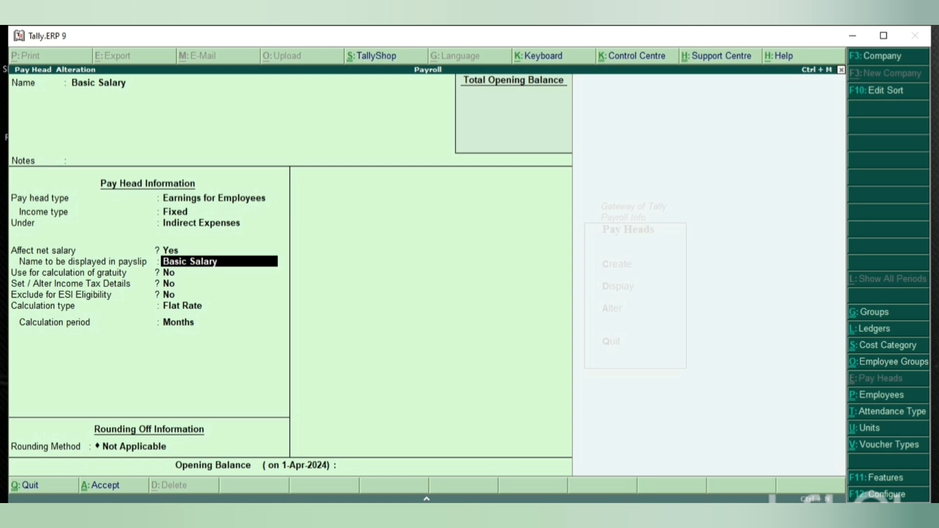
key("Return")
key("Return")
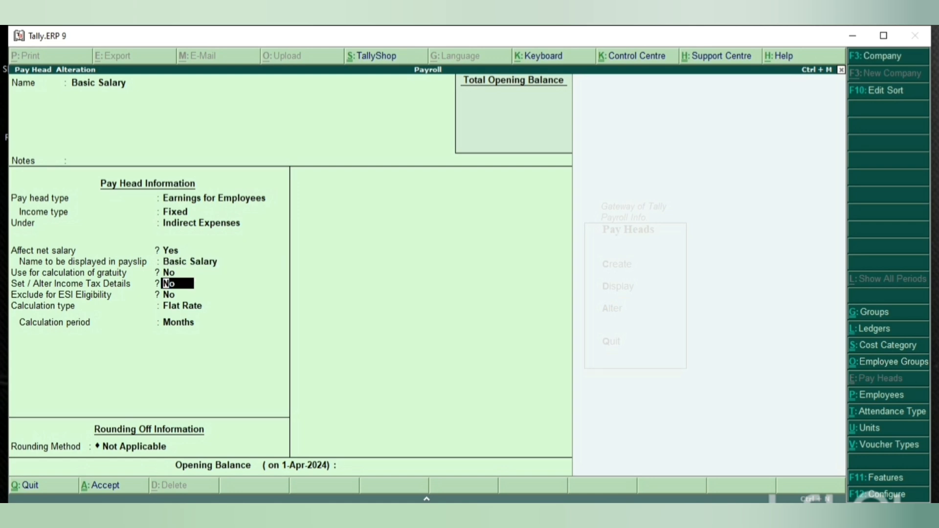
key("Return")
key("Return")
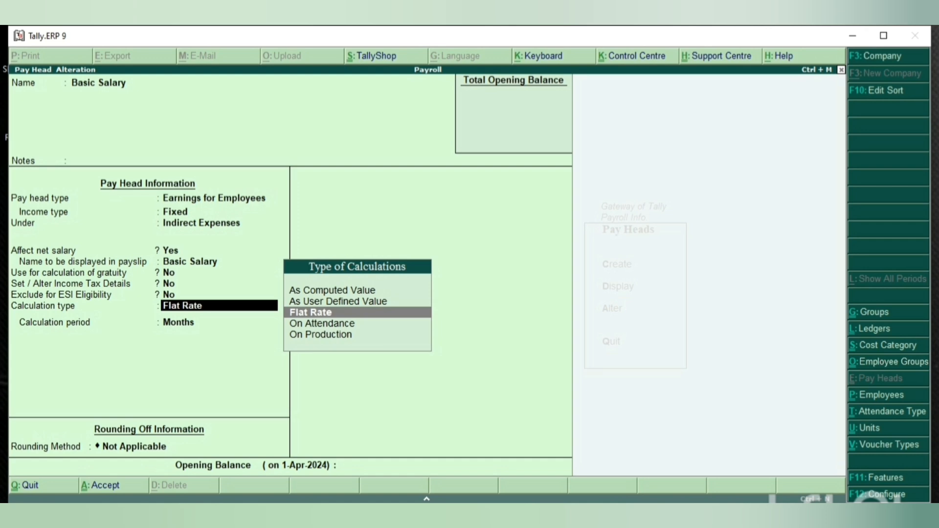
Examine the available calculation types for the Basic Salary pay head
key("Up")
key("Up")
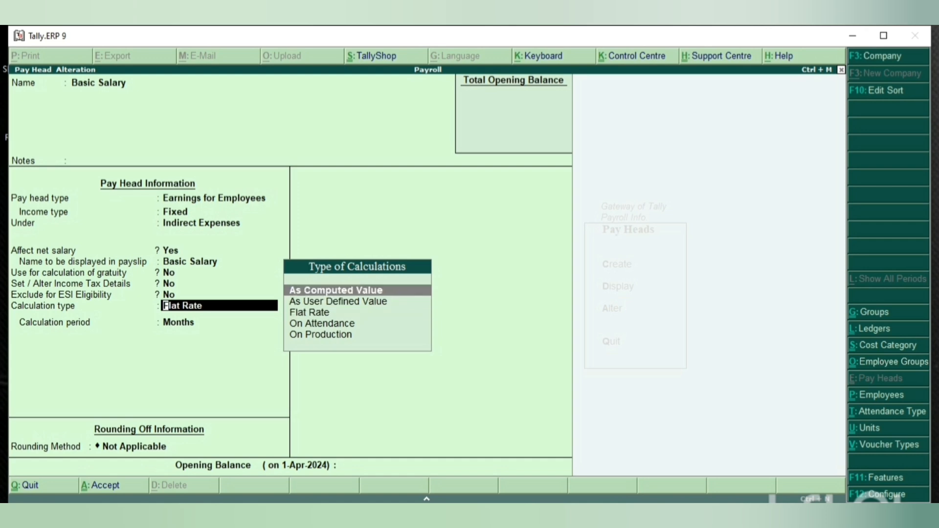
key("Down")
key("Down")
key("Down")
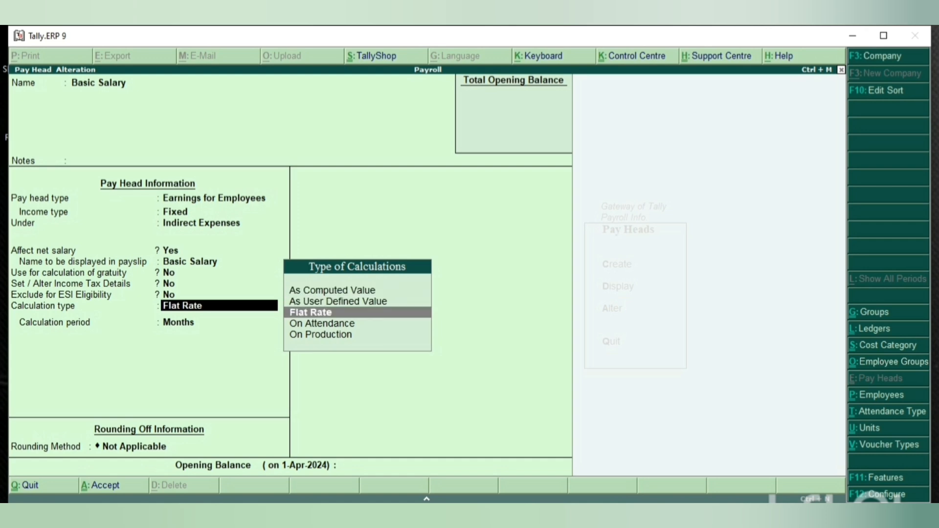
key("Down")
key("Up")
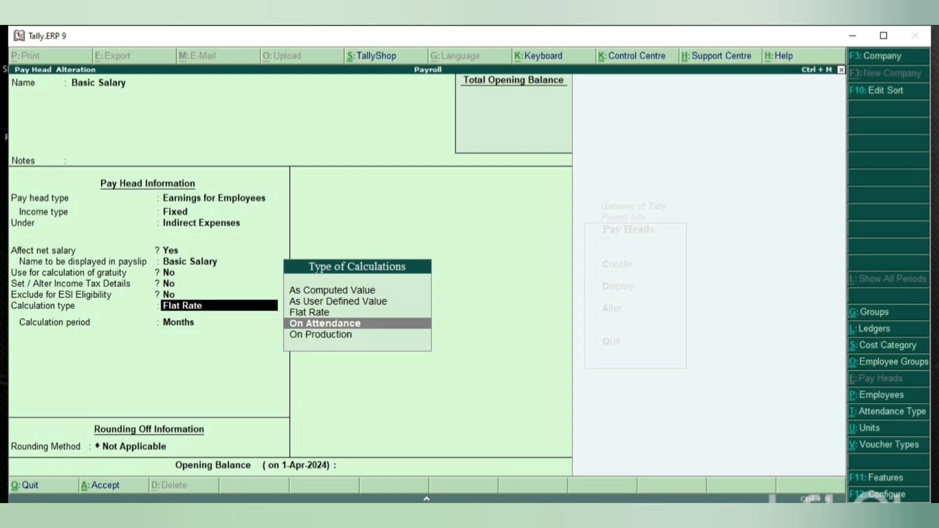
key("Up")
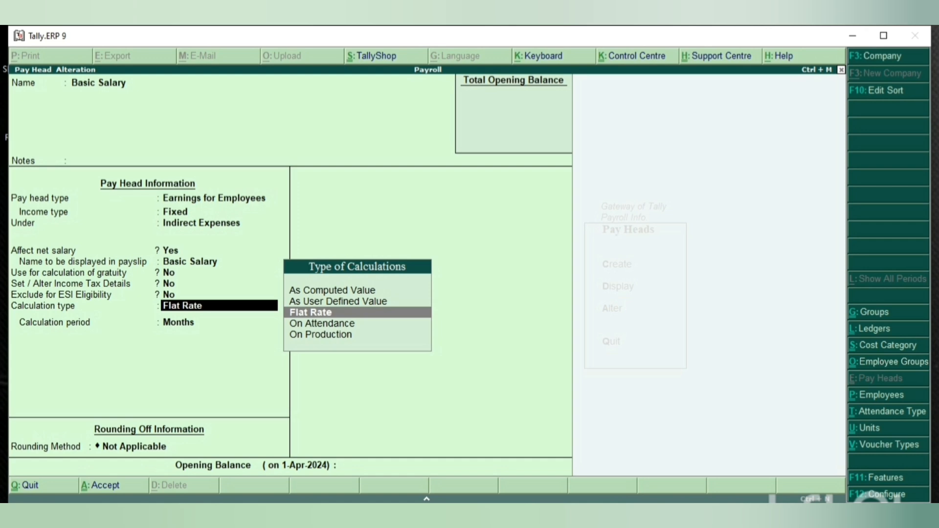
key("Up")
key("Up")
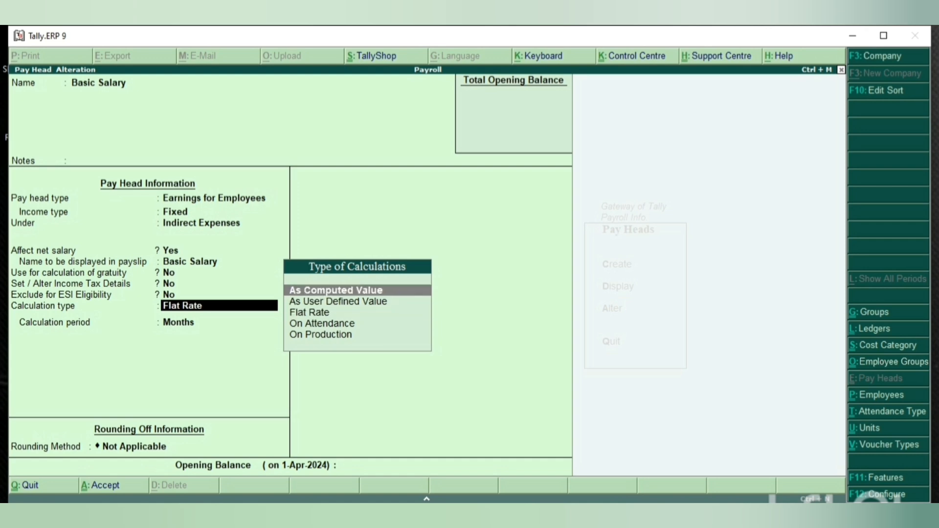
key("Down")
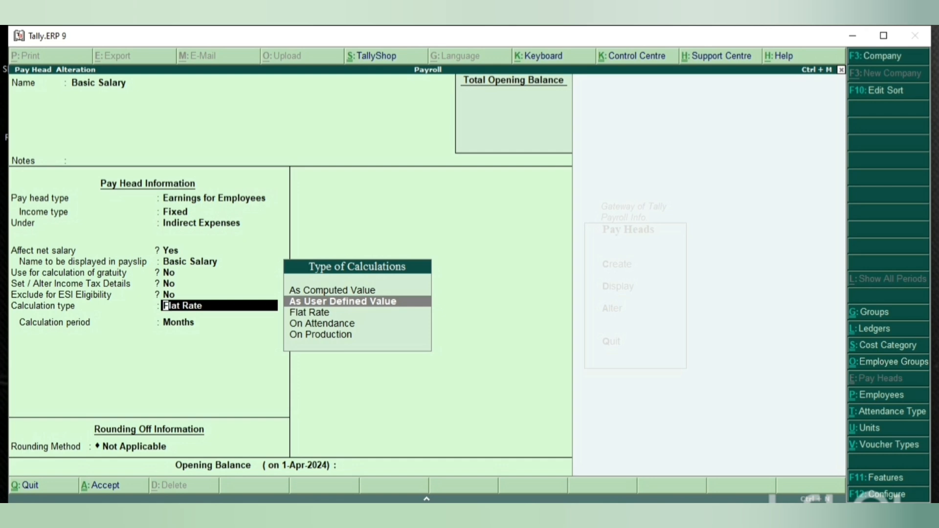
key("Down")
key("Down")
key("Up")
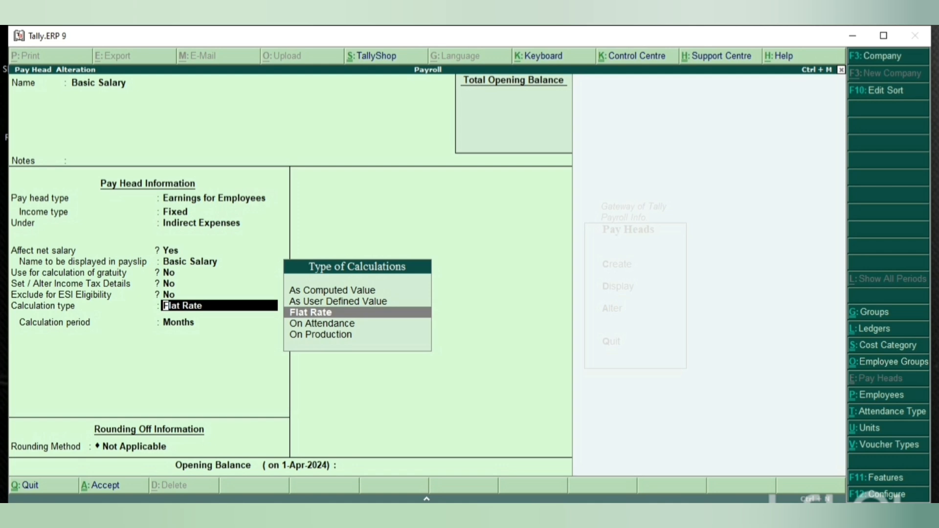
Set Basic Salary to Flat Rate calculation by Months with rounding Not Applicable, and move on to the Convyance pay head
key("Return")
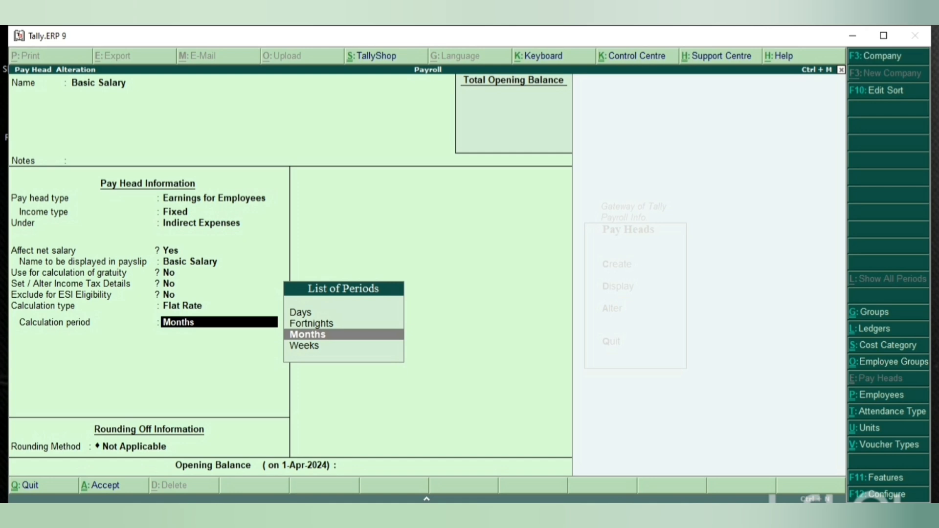
key("Return")
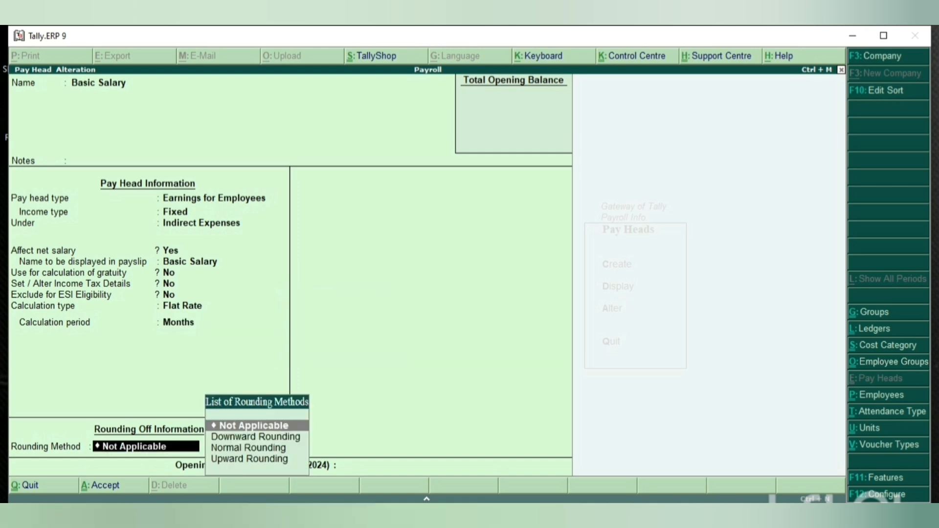
key("Return")
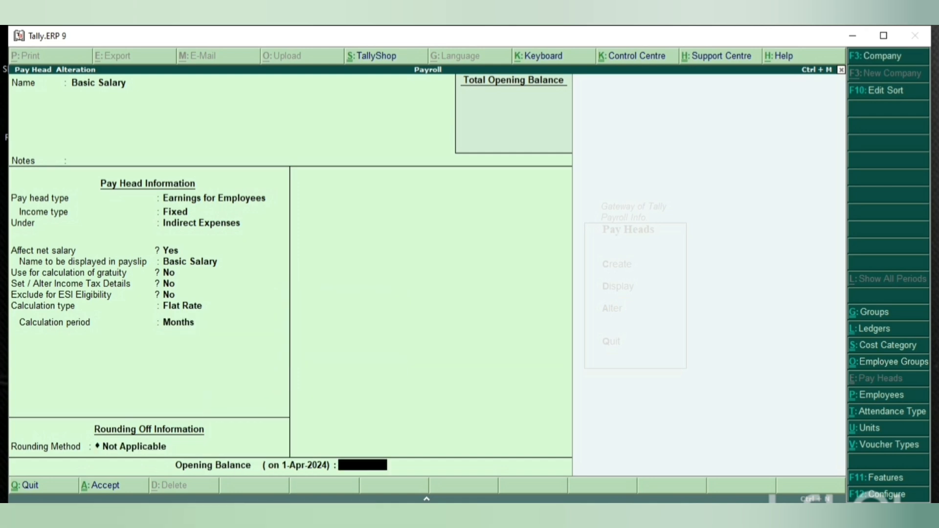
key("Page_Down")
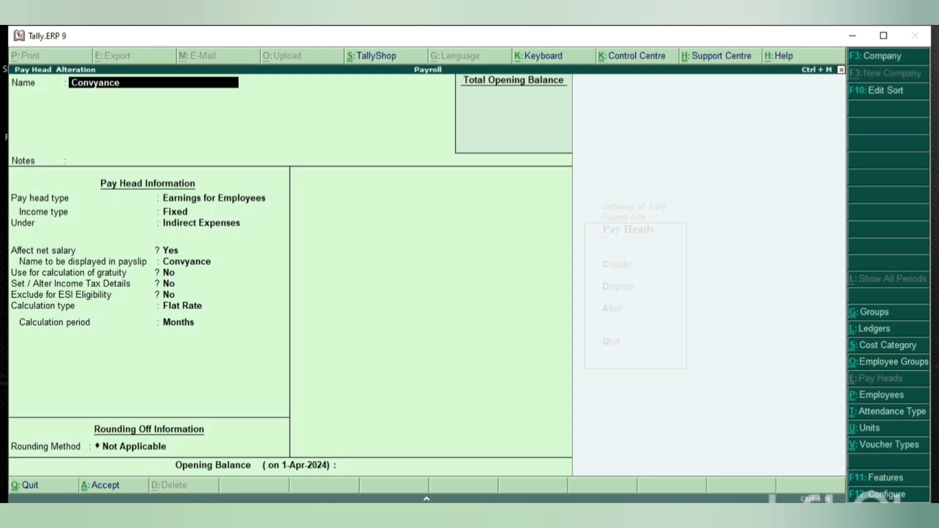
Define the Convyance pay head as Earnings for Employees with Fixed income type under Indirect Expenses
key("Return")
key("Return")
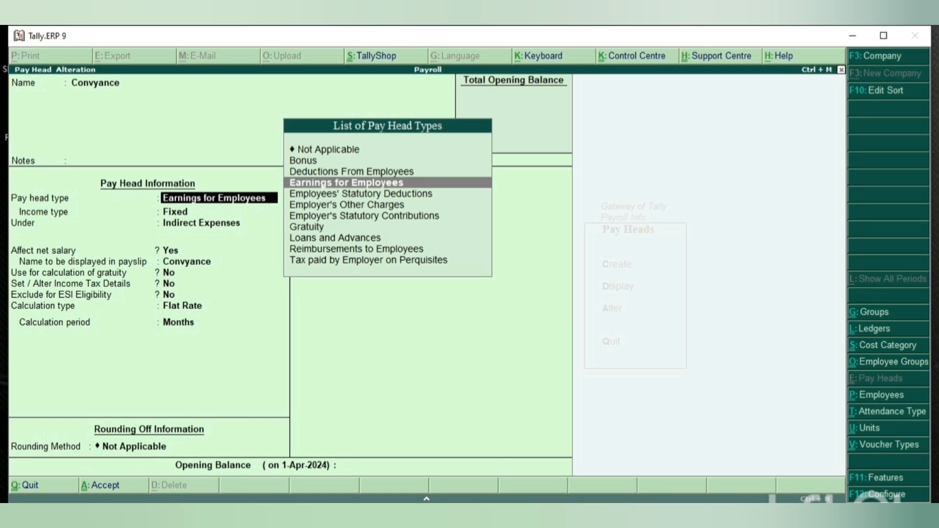
key("Return")
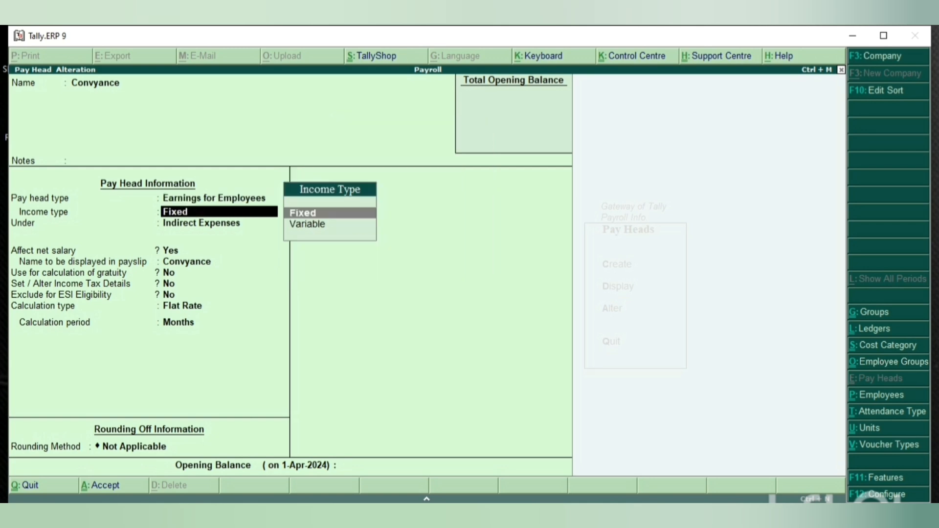
key("Return")
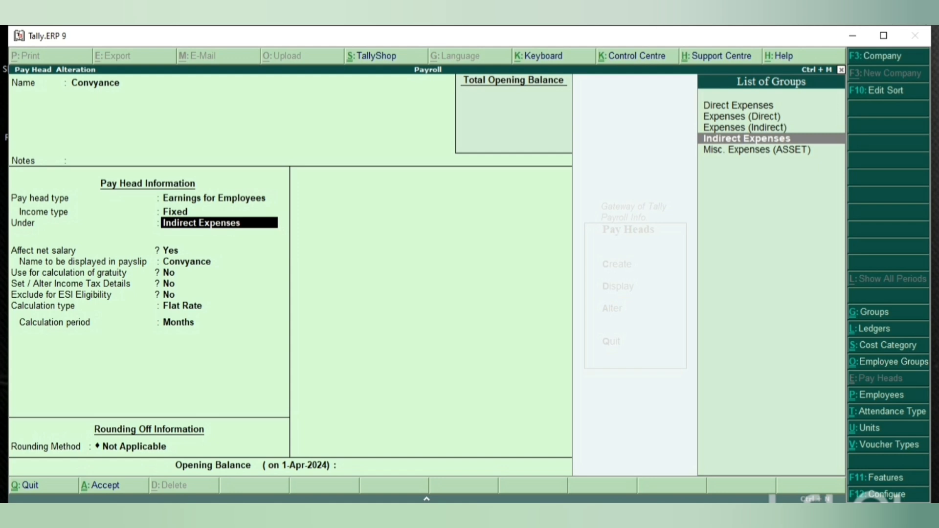
key("Return")
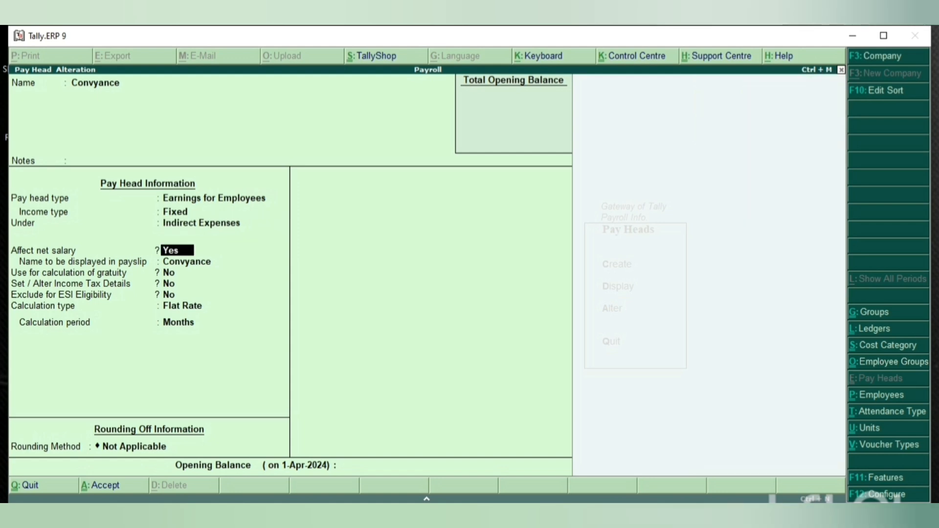
Let Convyance affect net salary, keep Convyance as its payslip name, and answer No to gratuity, income tax details and ESI exclusion
key("Return")
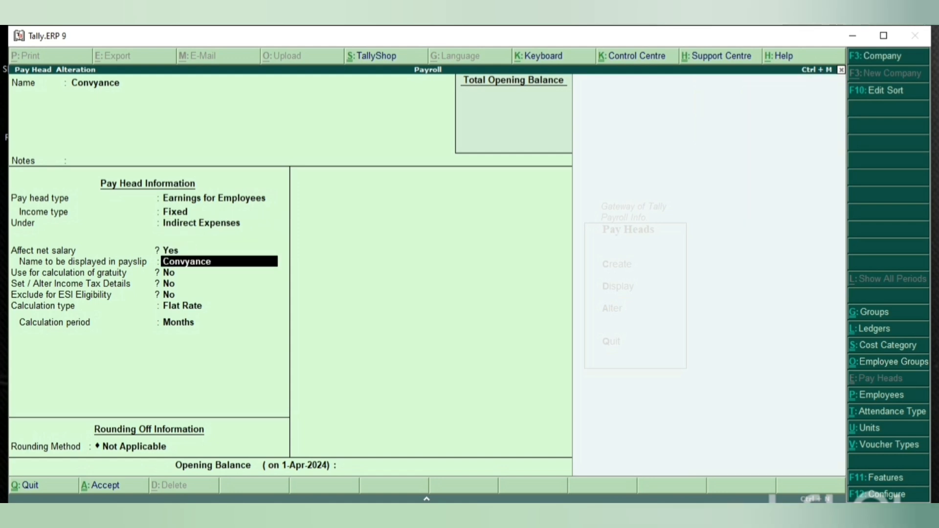
key("Return")
key("Return")
key("Return")
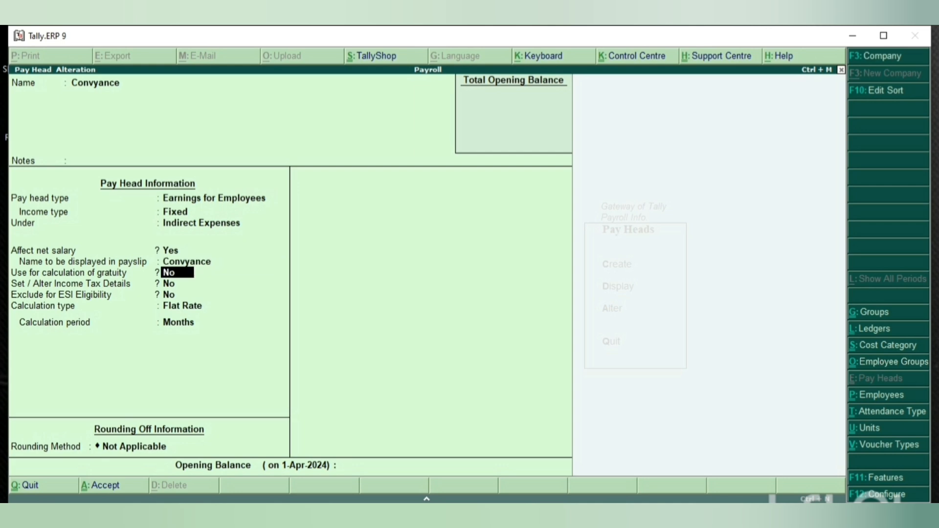
key("Return")
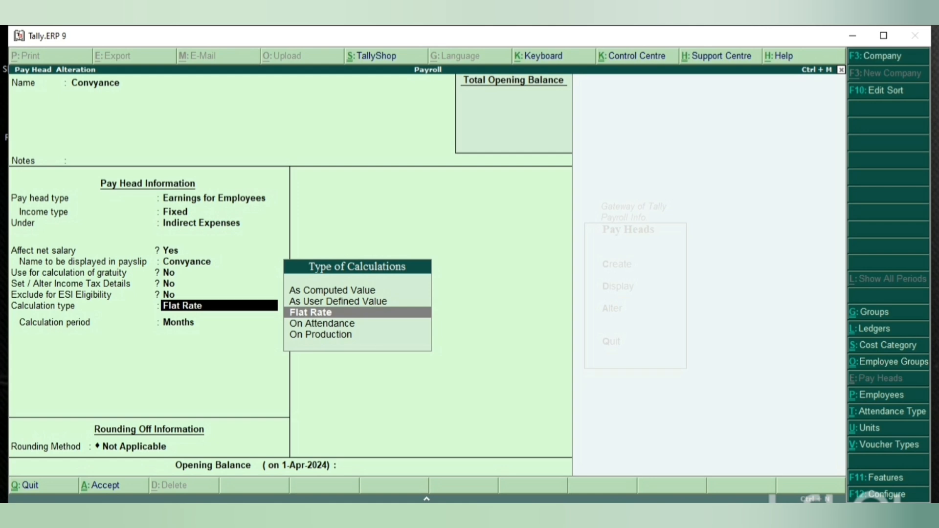
Set Convyance to Flat Rate calculation by Months with rounding Not Applicable, leave the opening balance blank and proceed to Dearness Allowance
key("Return")
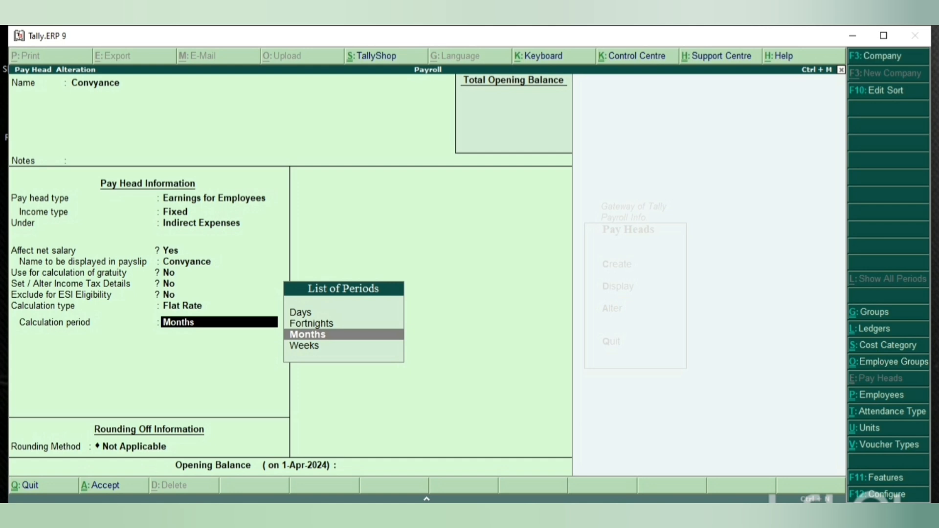
key("Return")
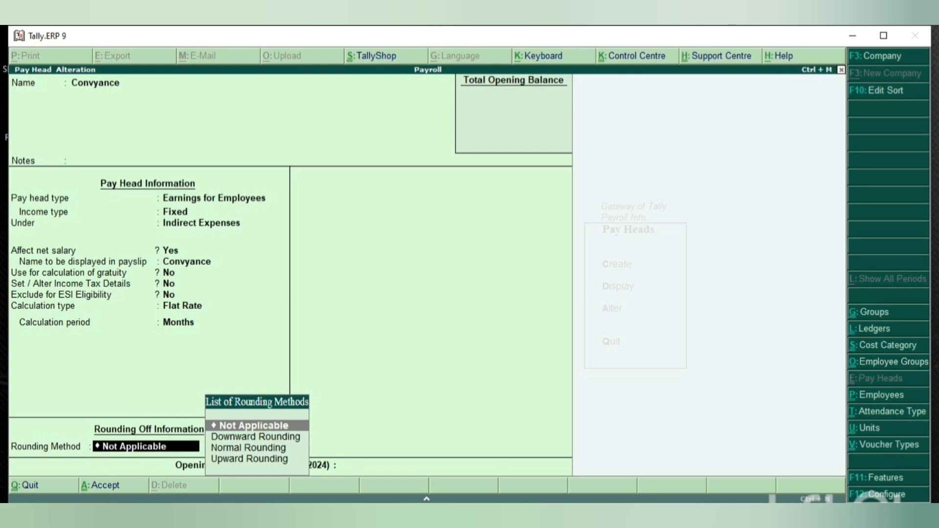
key("Return")
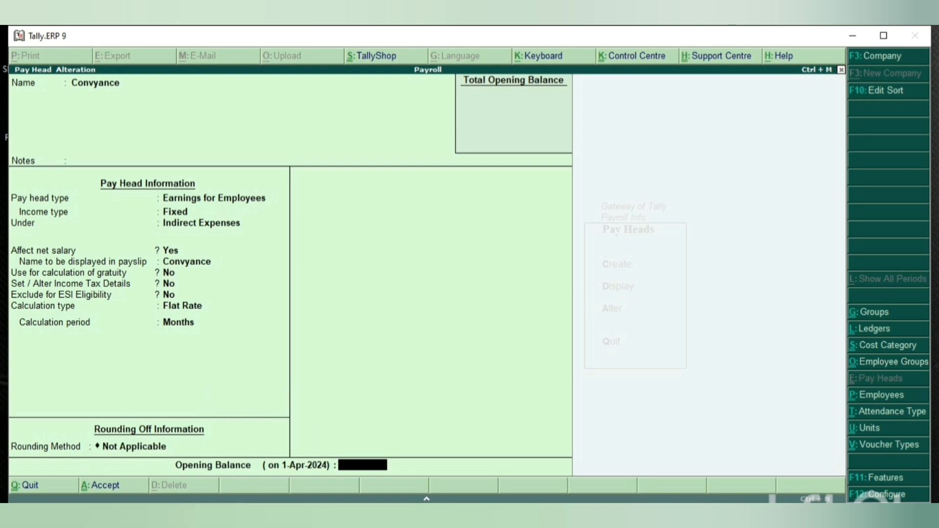
key("Return")
key("Return")
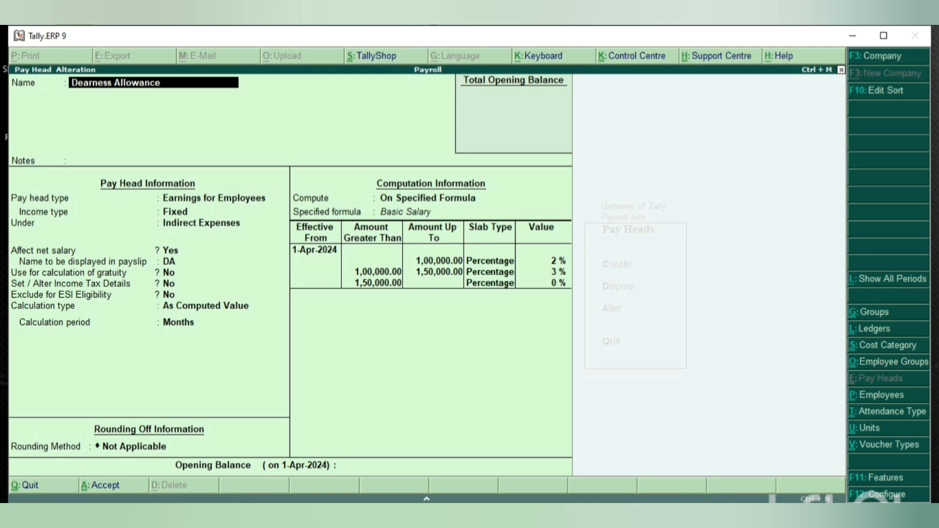
Define the Dearness Allowance pay head as Earnings for Employees with Fixed income type under Indirect Expenses
key("Return")
key("Return")
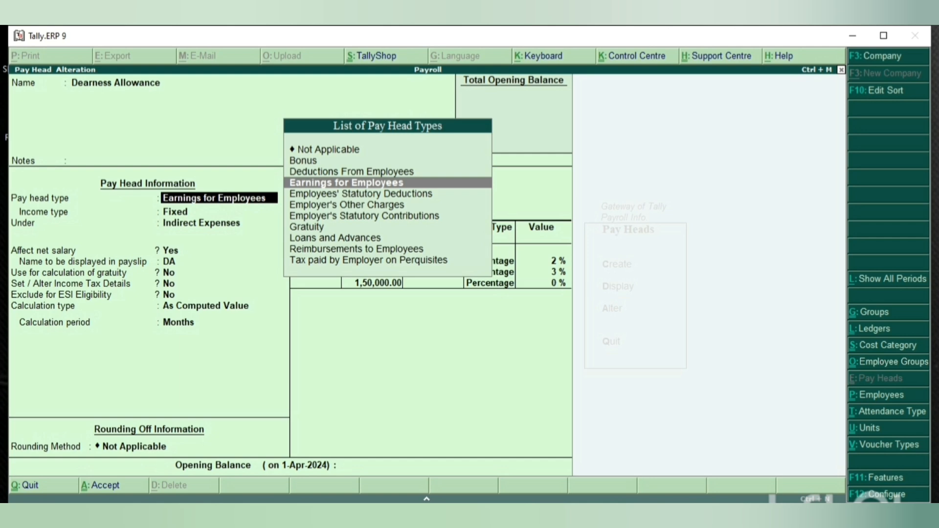
key("Return")
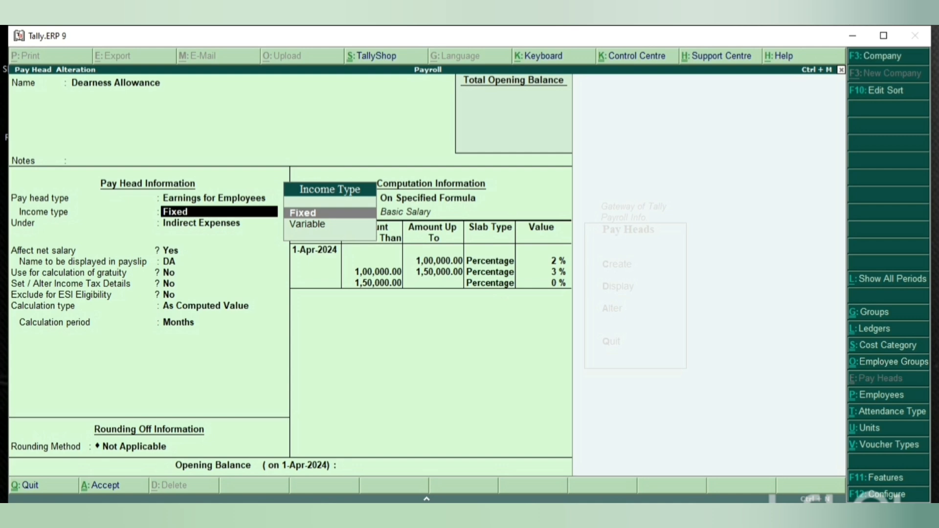
key("Return")
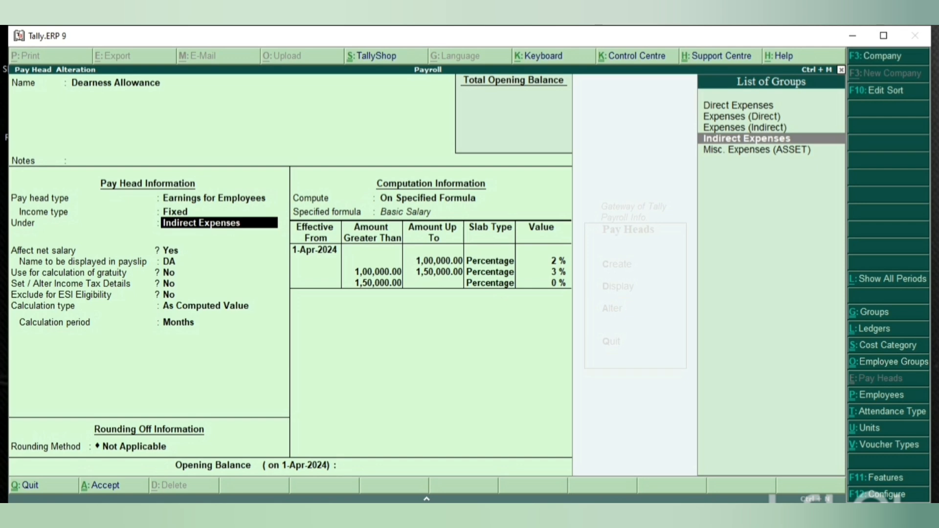
key("Return")
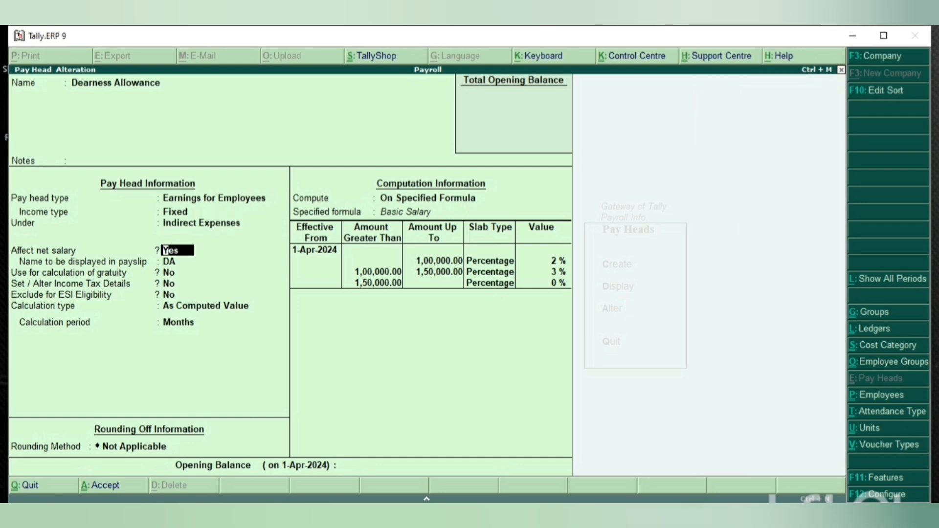
Let Dearness Allowance affect net salary, keep DA as its payslip name, and answer No to gratuity, income tax details and ESI exclusion
key("Return")
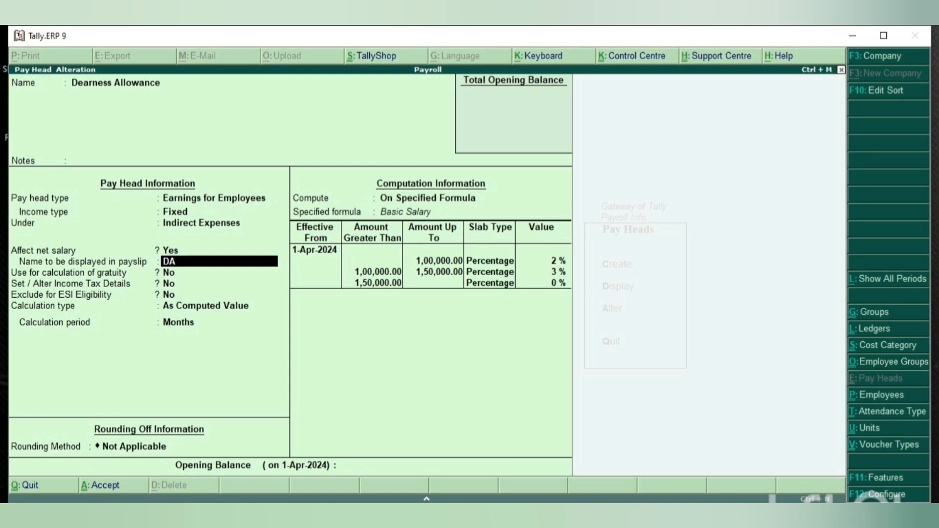
key("Return")
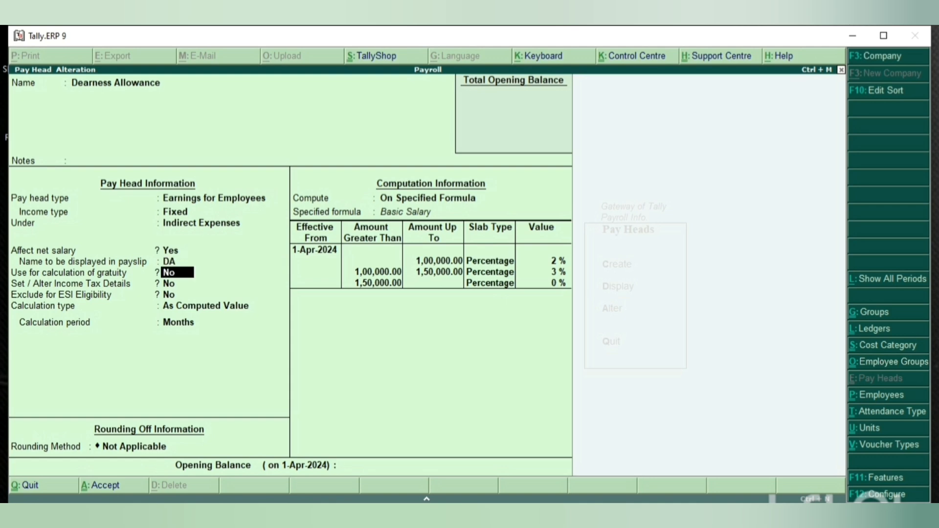
key("Return")
key("Return")
key("Return")
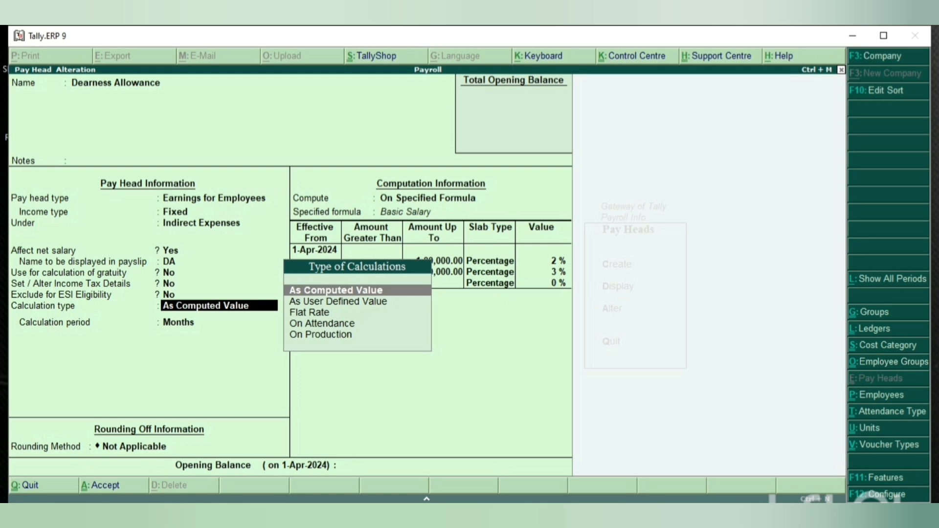
Set Dearness Allowance to As Computed Value calculation by Months with rounding Not Applicable, and proceed to its computation method
key("Return")
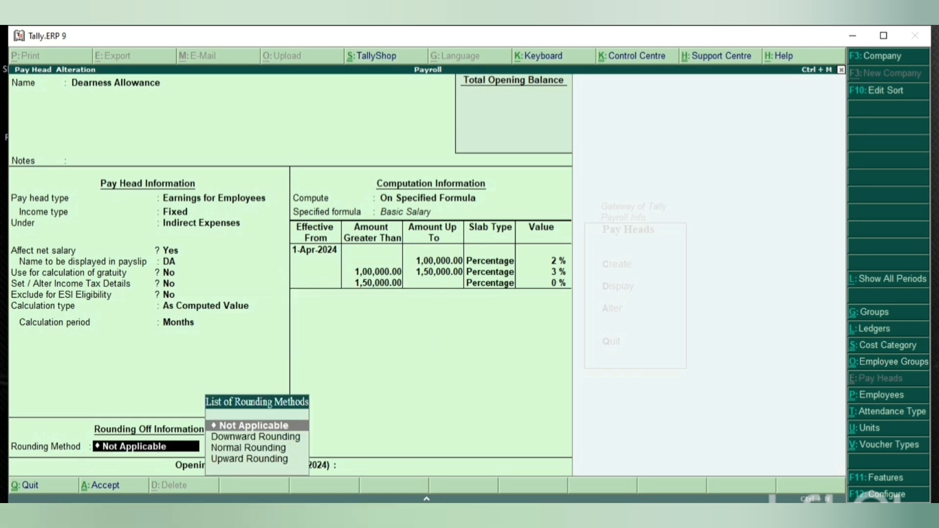
key("BackSpace")
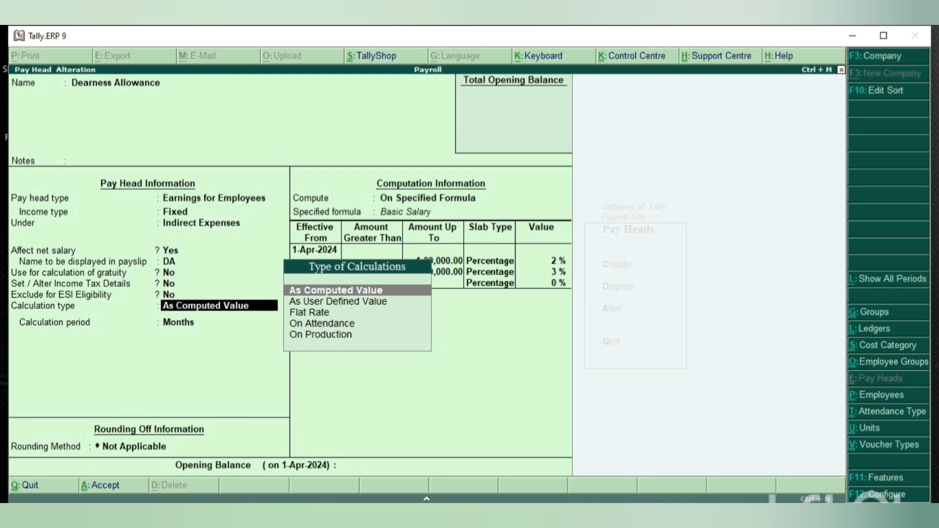
key("Return")
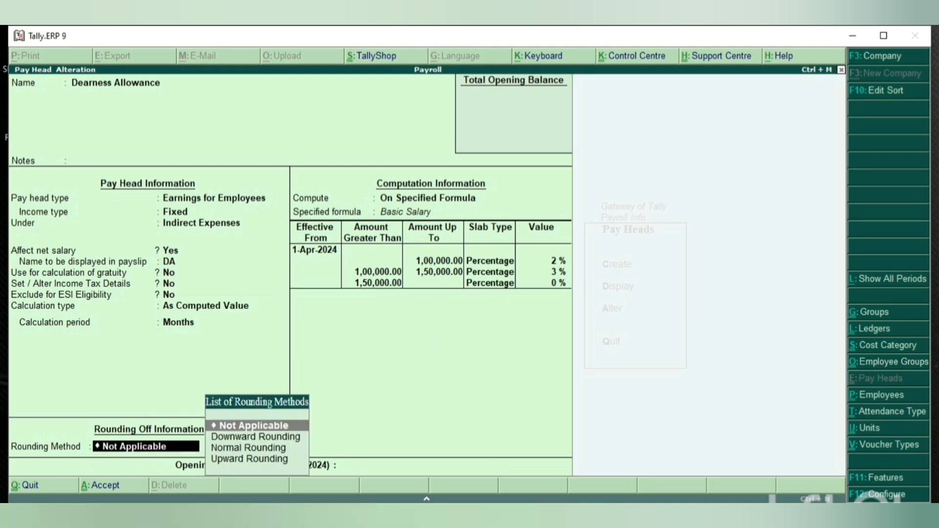
key("BackSpace")
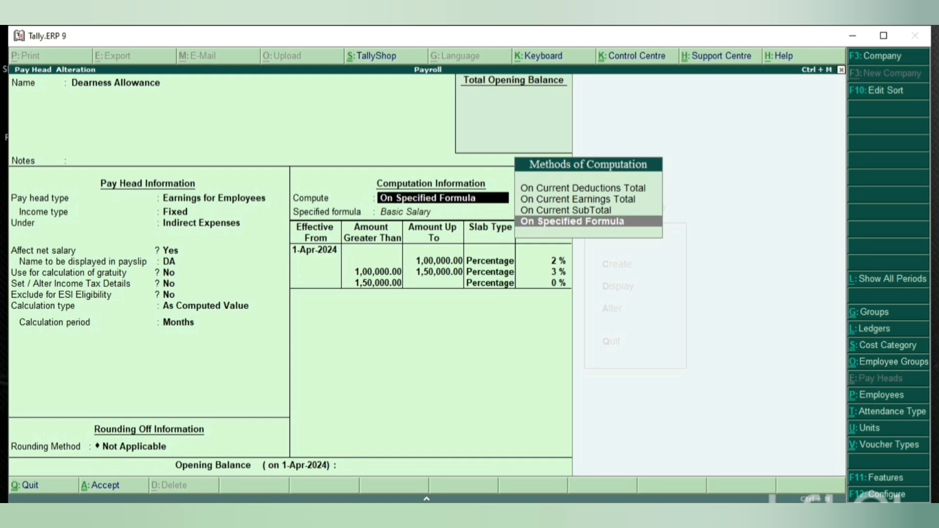
Review the computation methods available for Dearness Allowance, from On Current Deductions Total to On Specified Formula
key("Up")
key("Up")
key("Up")
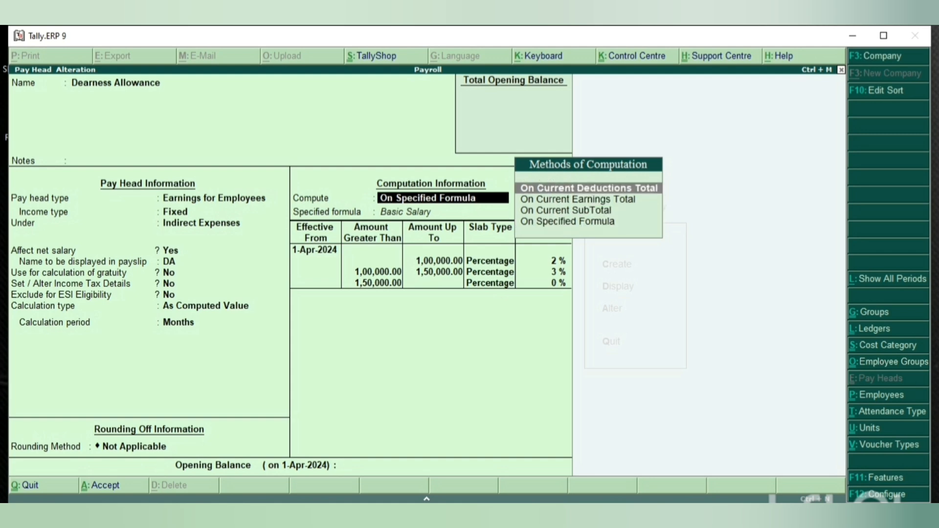
key("Down")
key("Down")
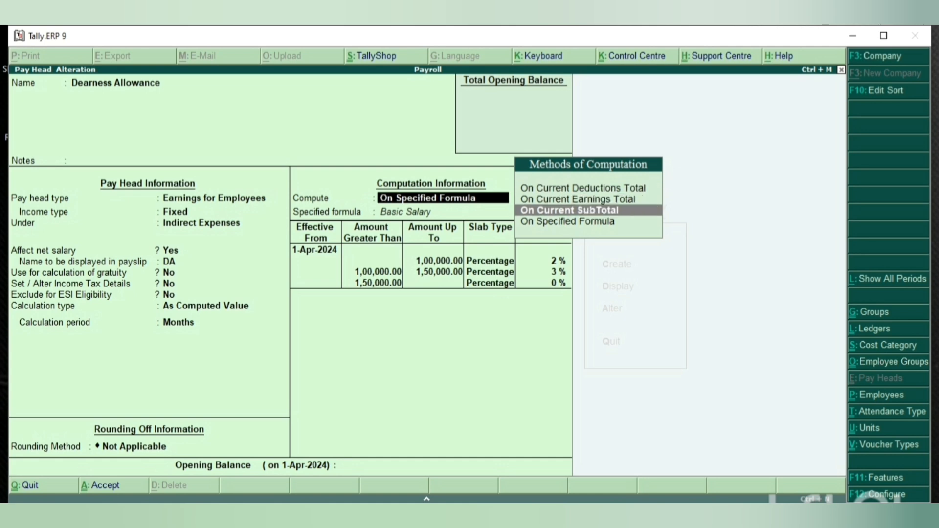
key("Down")
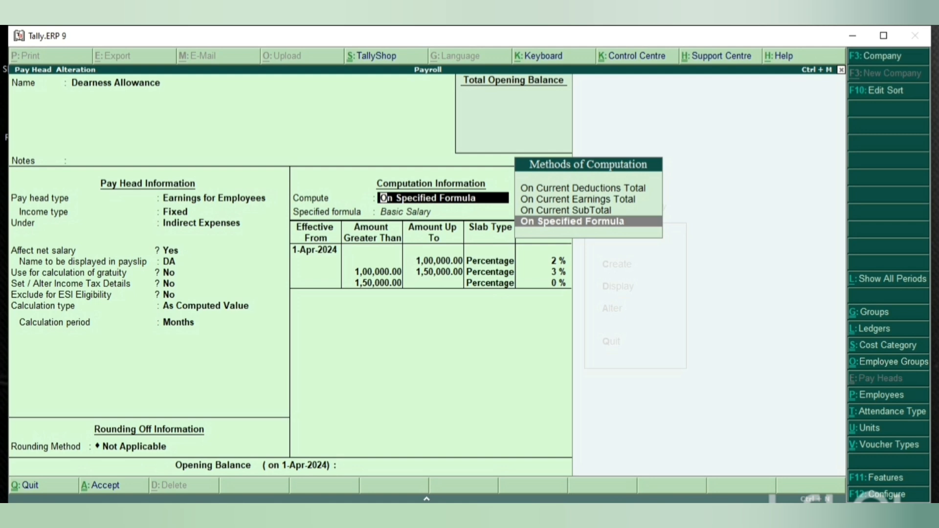
key("Up")
key("Up")
key("Up")
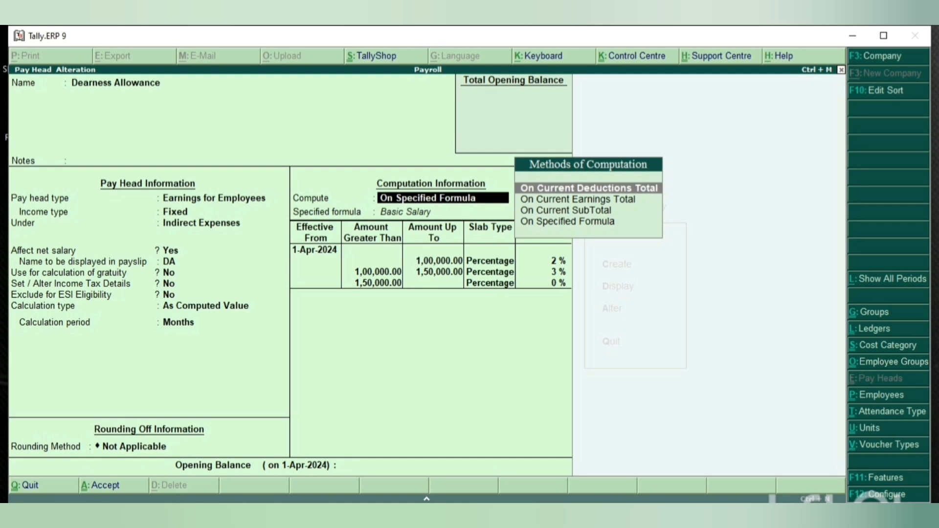
key("Down")
key("Down")
key("Down")
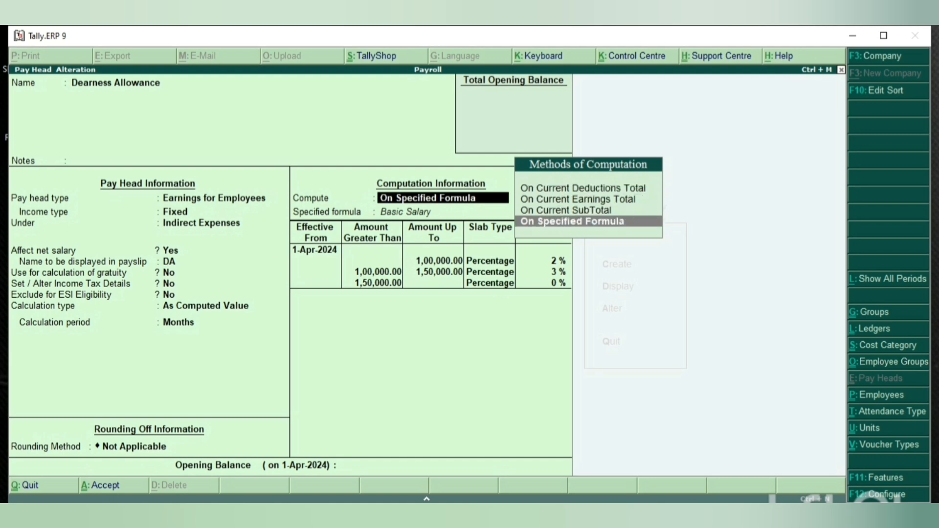
Compute Dearness Allowance On Specified Formula, with Basic Salary as the only added pay head
key("Return")
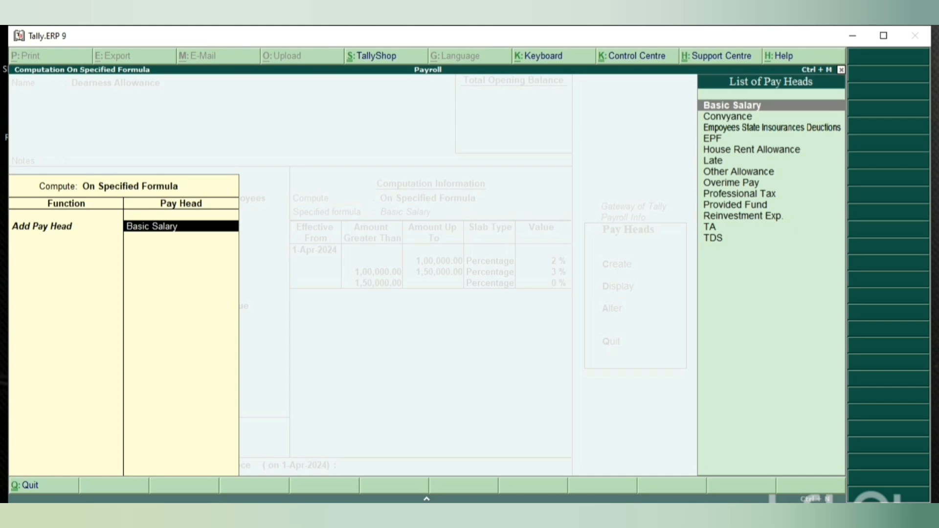
key("Return")
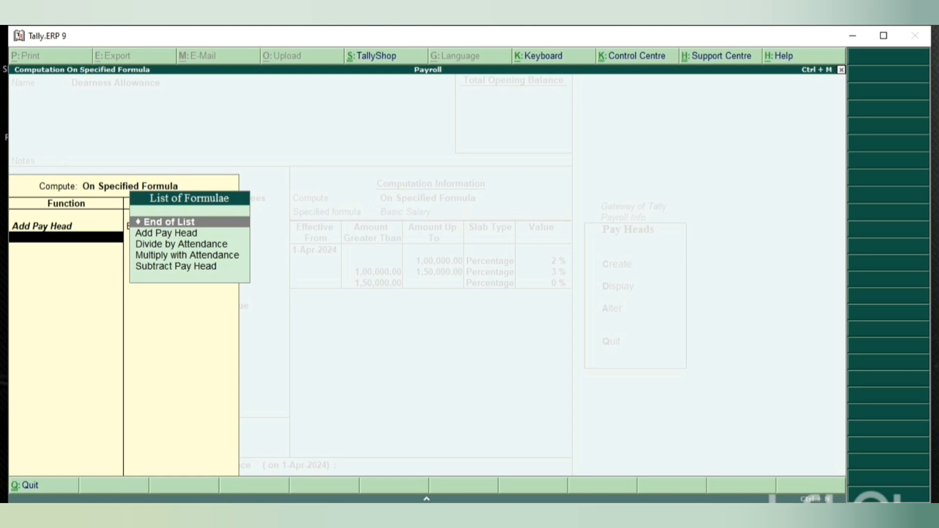
key("Return")
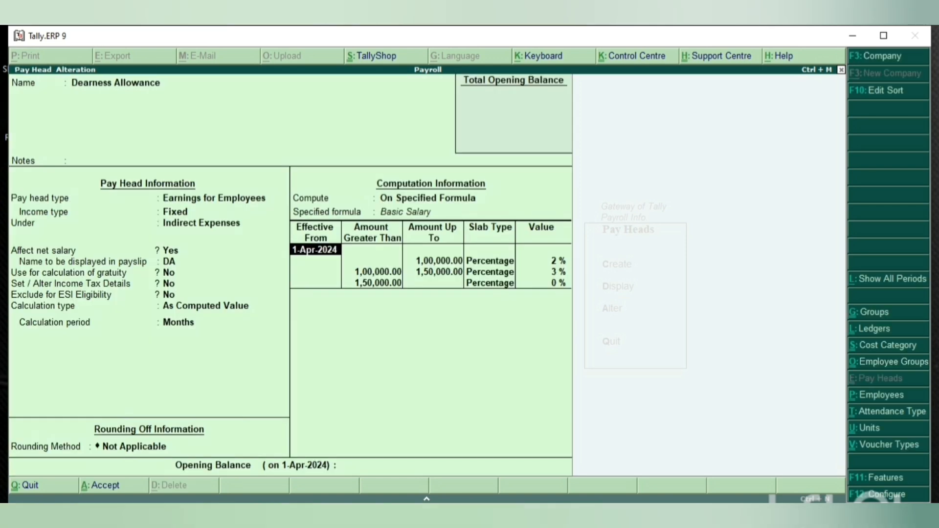
Set the Dearness Allowance percentage slabs effective 1-Apr-2024: 2% up to 1,00,000 and 3% from 1,00,000 to 1,50,000
key("Return")
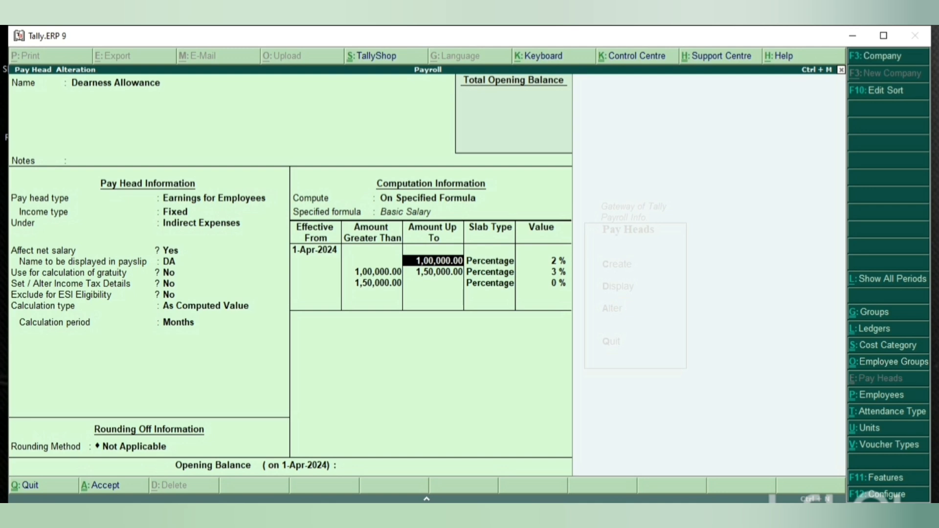
key("Return")
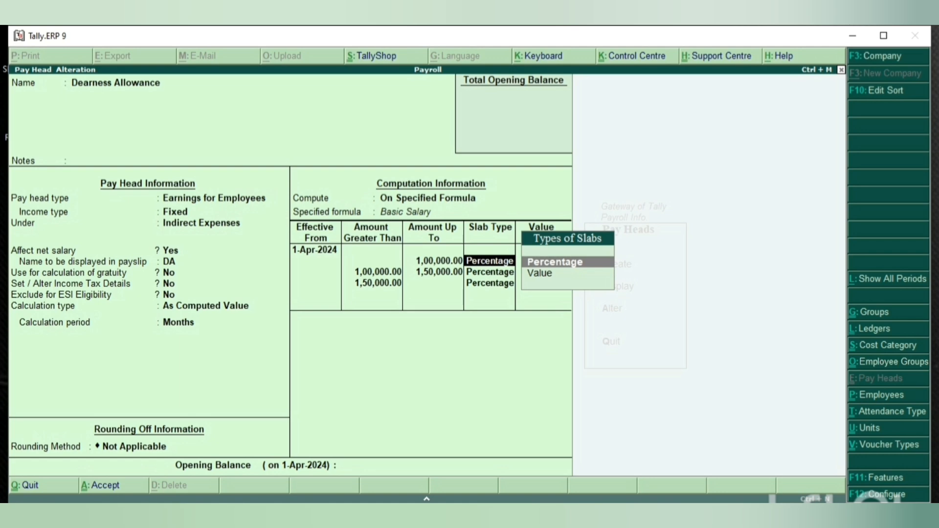
key("Return")
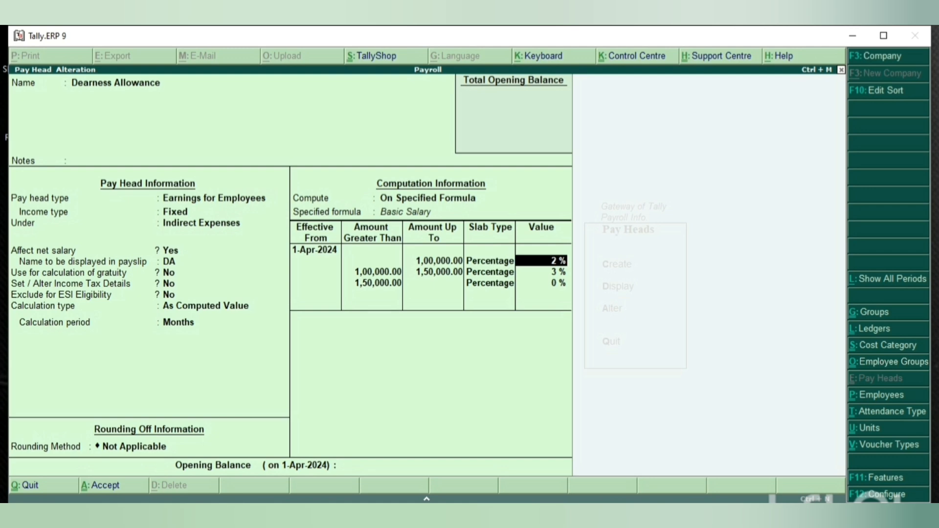
key("Return")
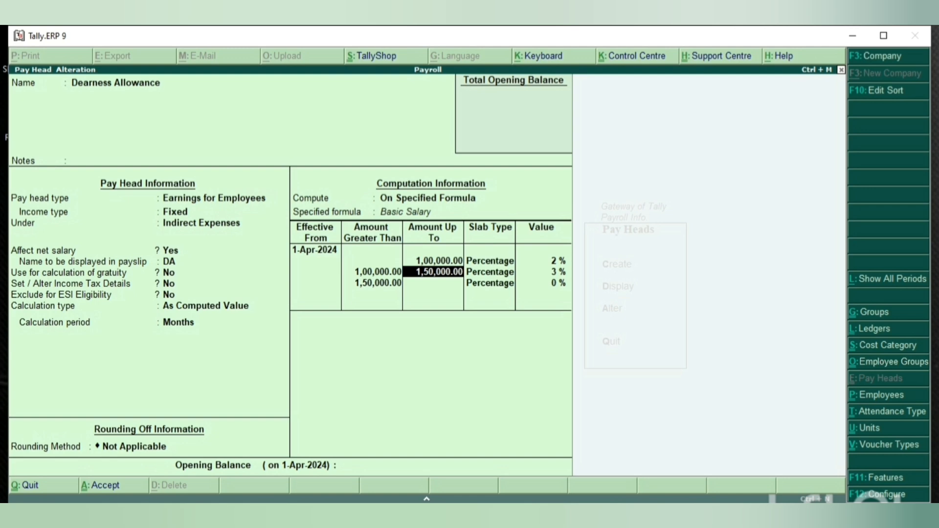
key("Return")
key("Return")
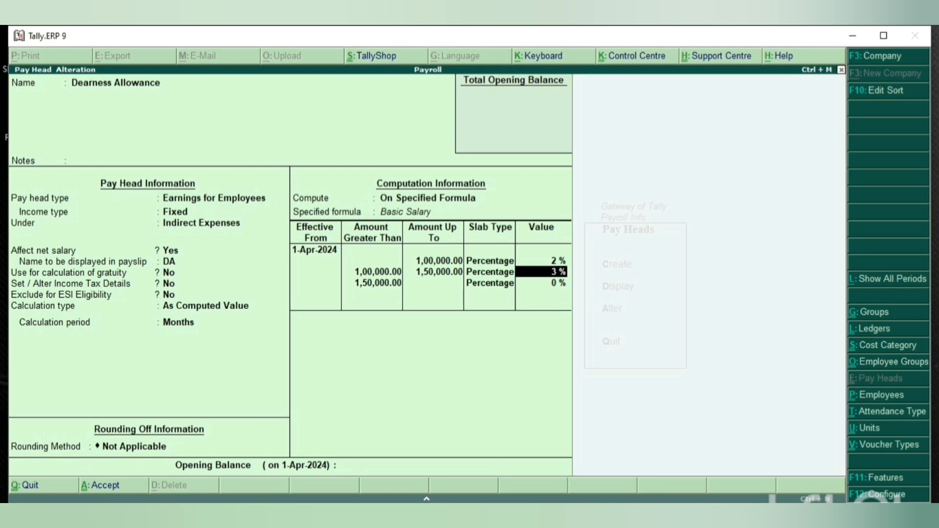
key("Return")
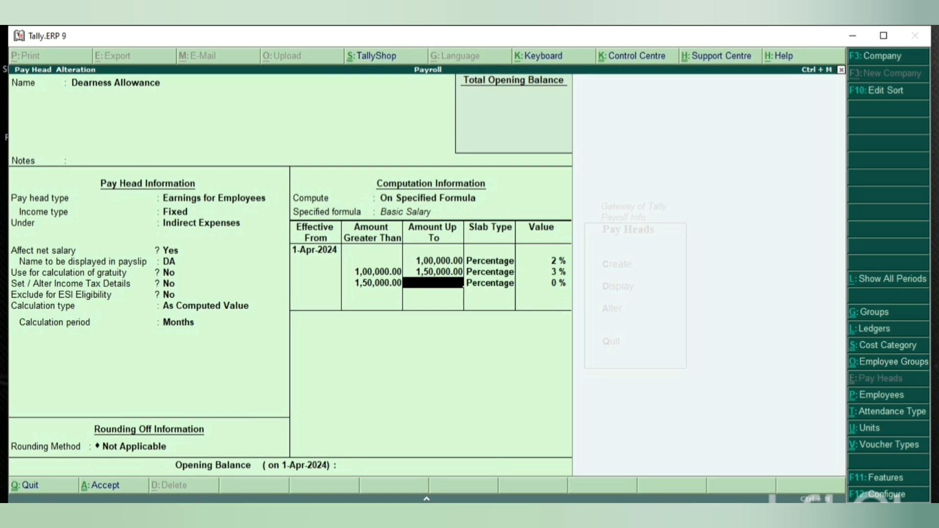
Set the percentage slab above 1,50,000 to 0% and accept the Dearness Allowance pay head with a blank opening balance
key("Return")
key("Return")
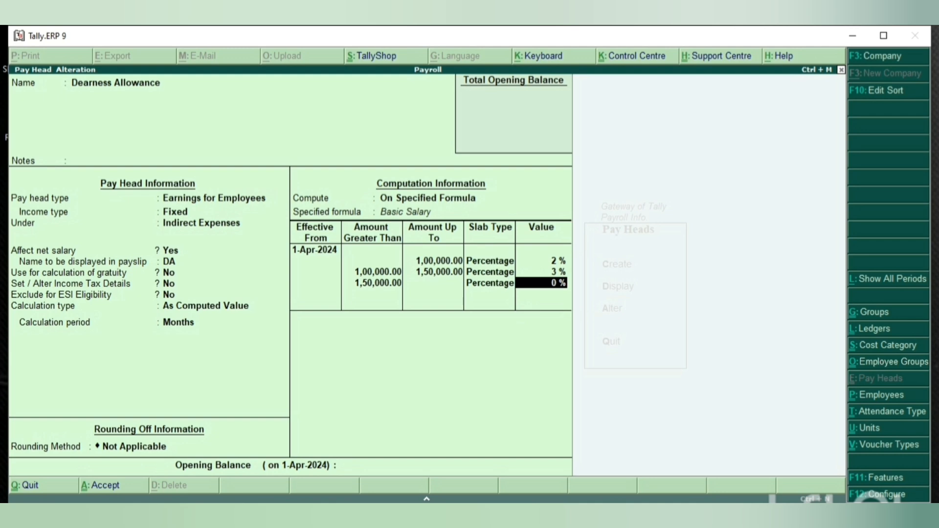
key("Return")
key("Return")
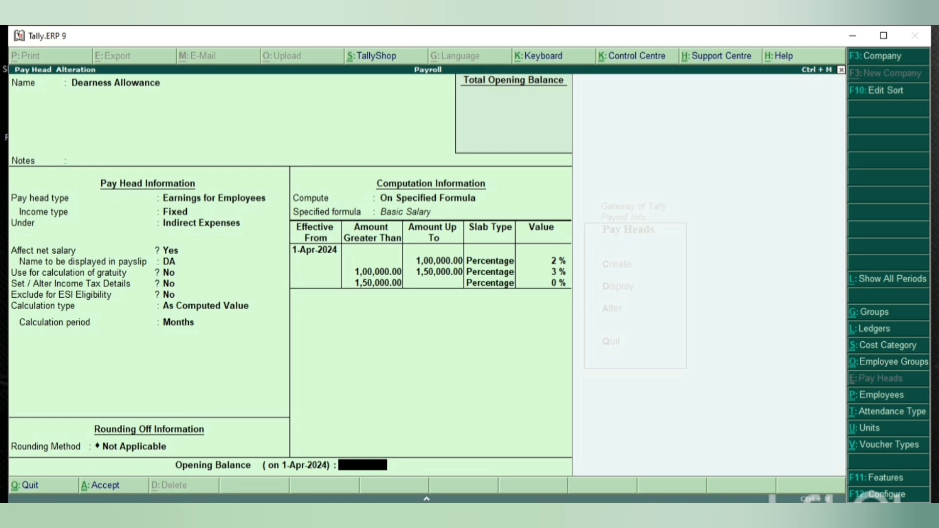
key("Return")
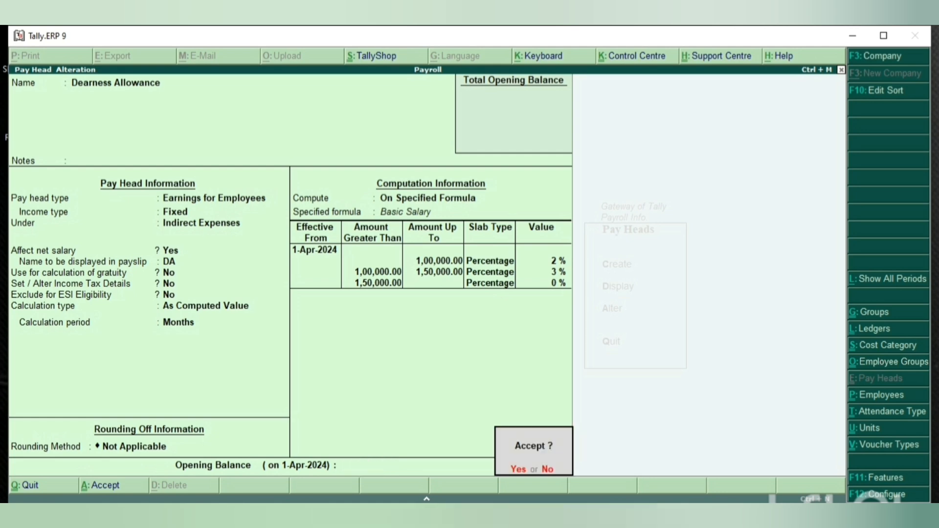
key("Return")
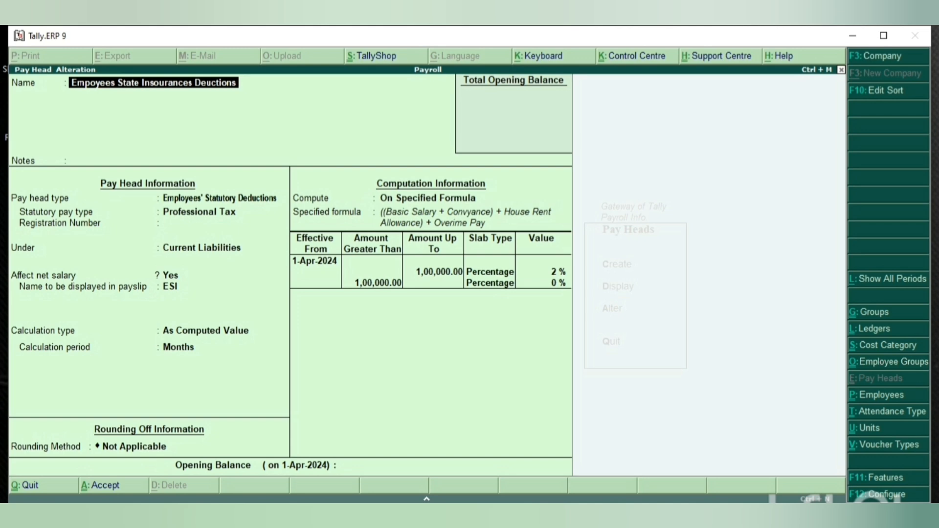
Define the Empoyees State Insourances Deuctions pay head as Employees' Statutory Deductions with statutory pay type Professional Tax under Current Liabilities
key("Return")
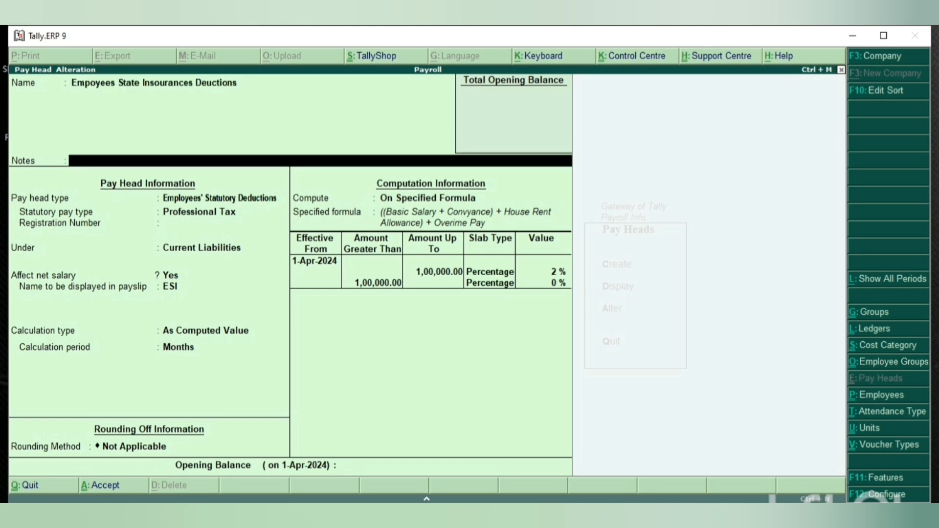
key("Return")
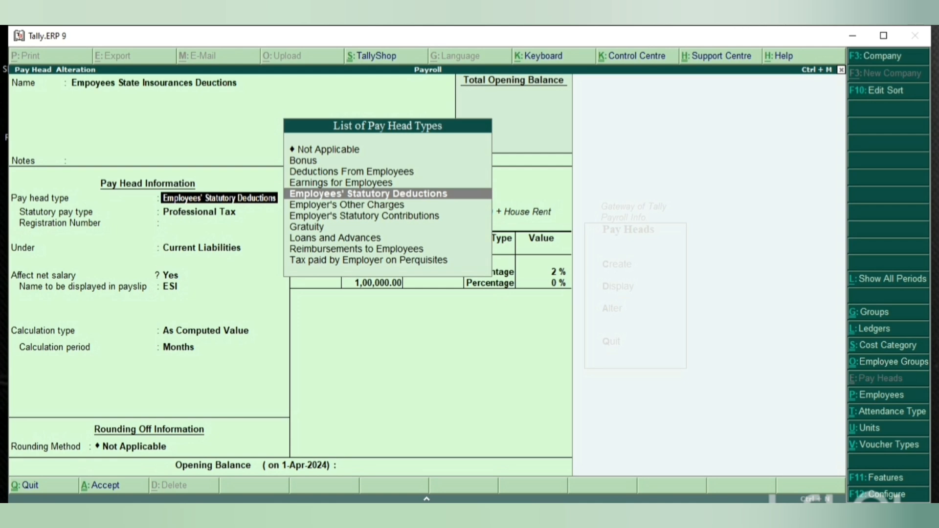
key("Return")
key("Return")
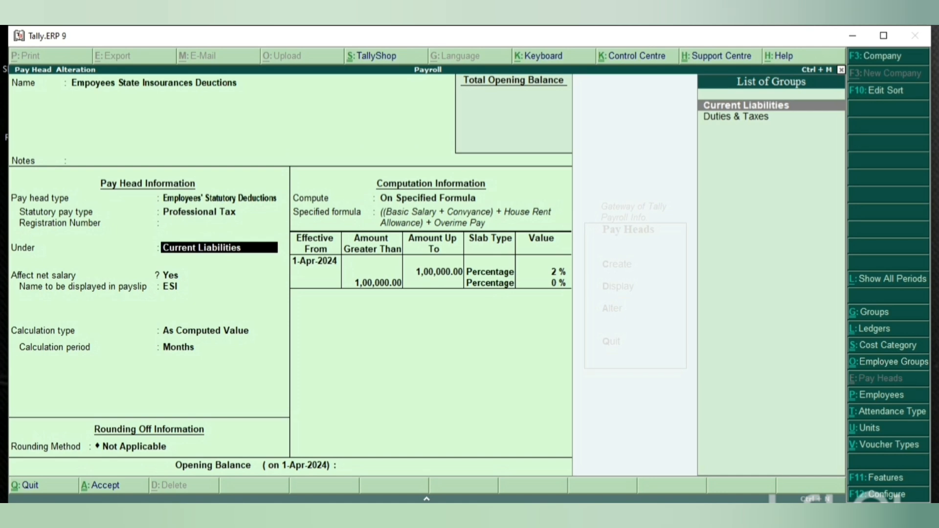
key("Return")
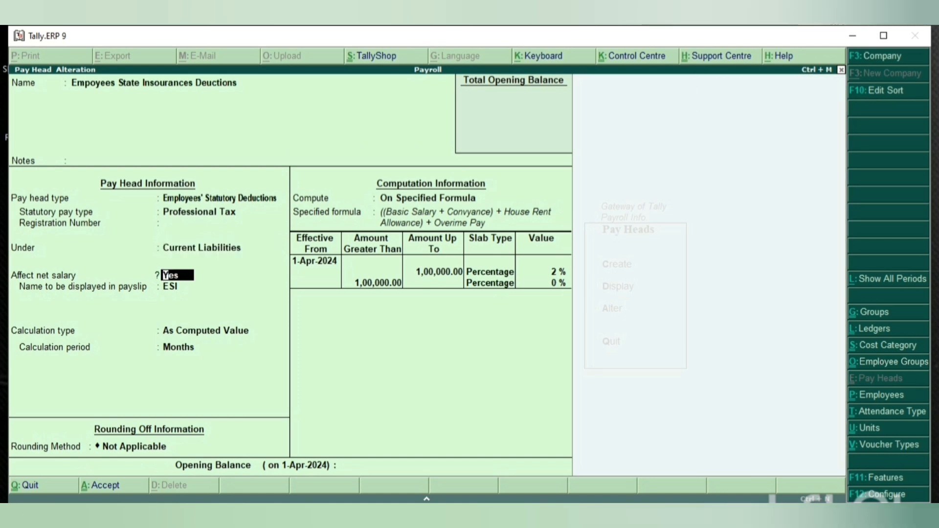
Let the state insurance deduction affect net salary, shown in the payslip as ESI, calculated As Computed Value per Months without rounding
key("Return")
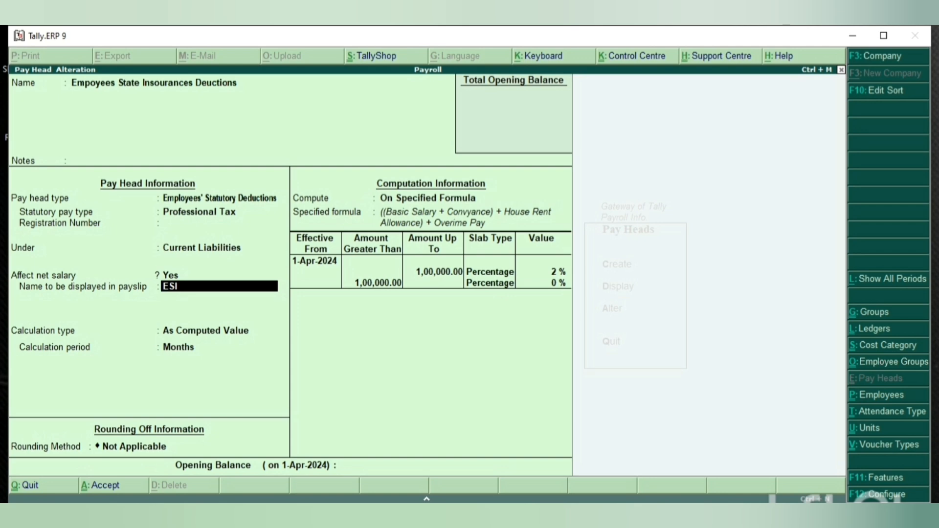
key("Return")
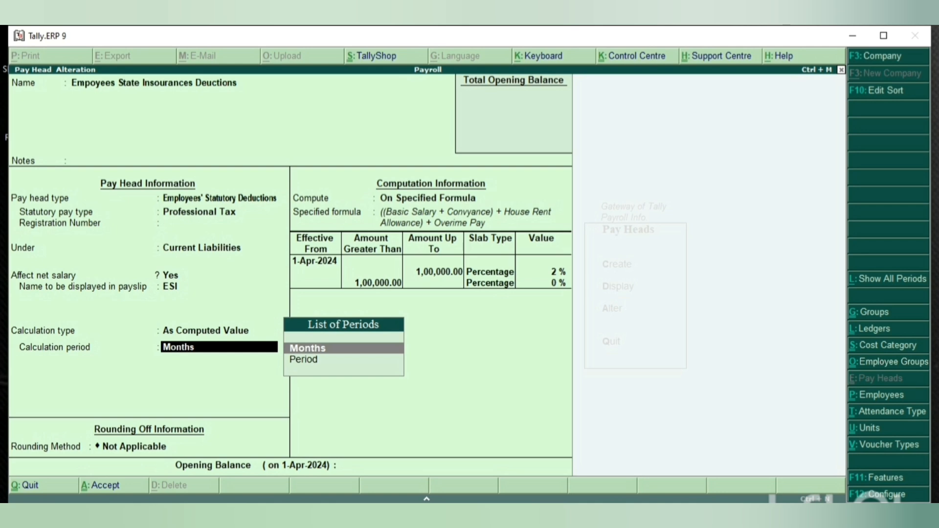
key("Return")
key("Return")
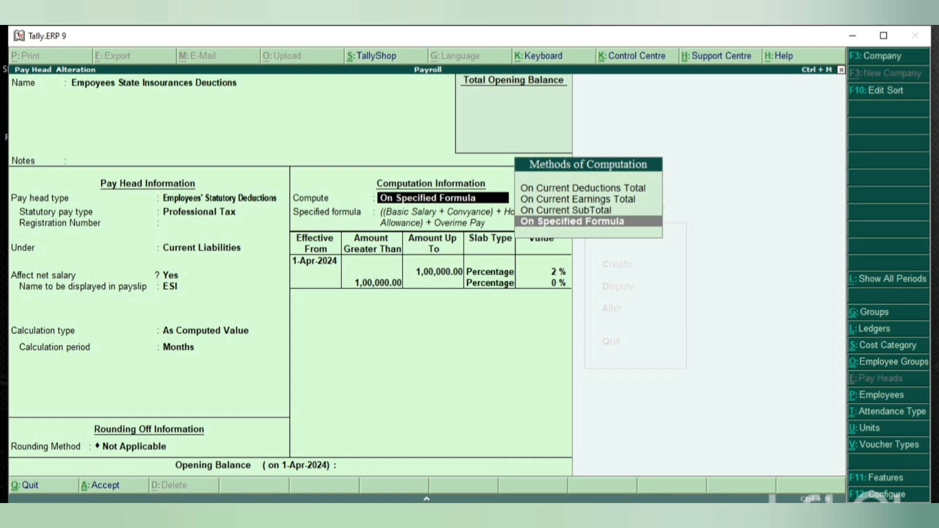
Compute the state insurance deduction On Specified Formula, adding Basic Salary, Convyance, House Rent Allowance and Overime Pay
key("Return")
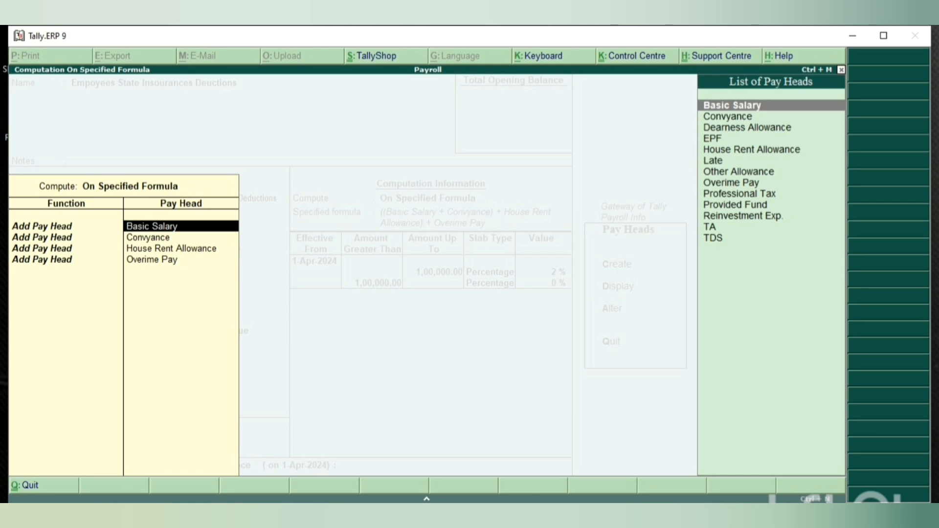
key("Return")
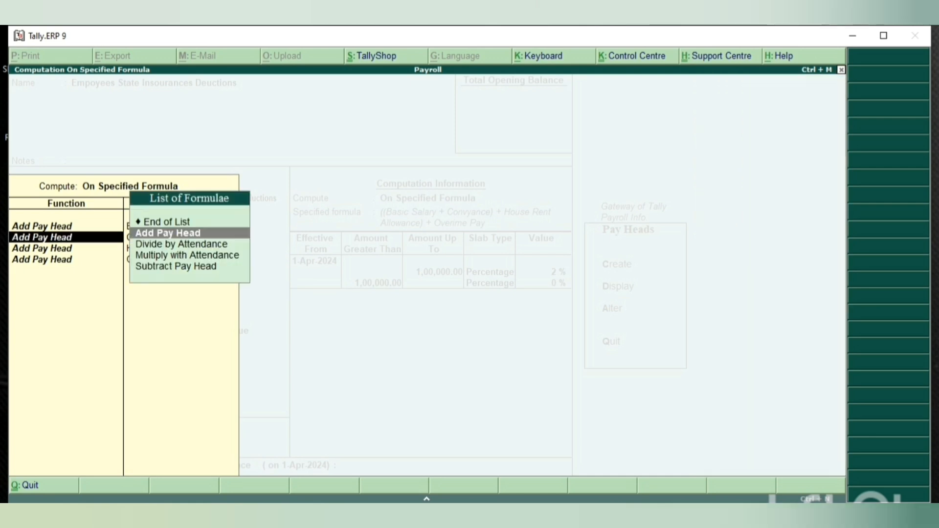
key("Return")
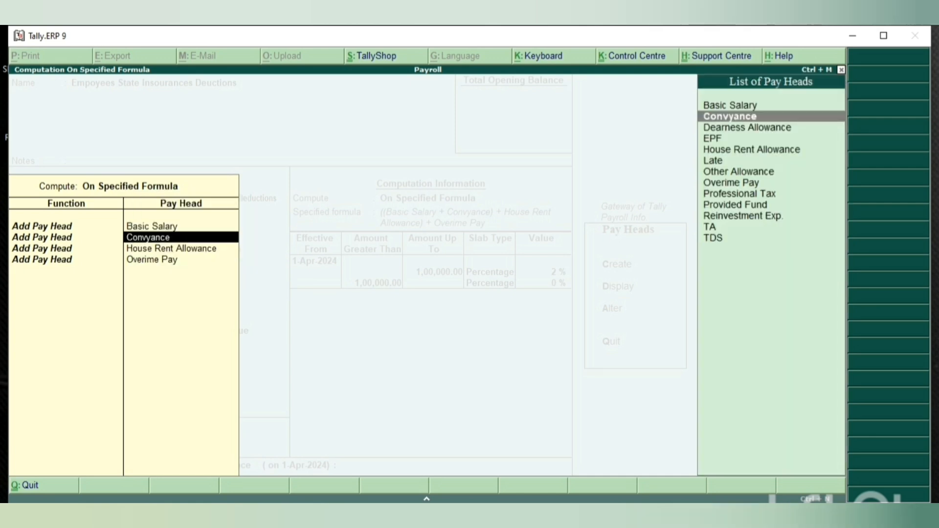
key("Return")
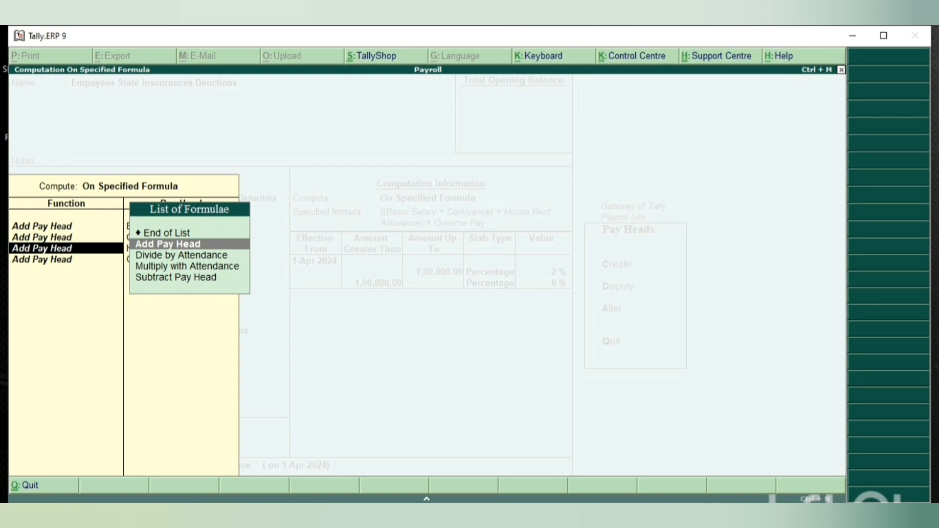
key("Return")
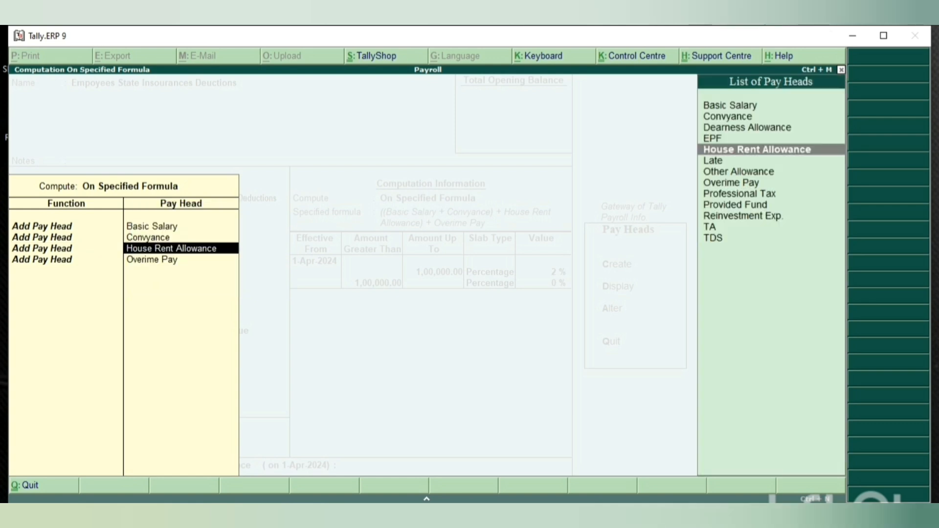
key("Return")
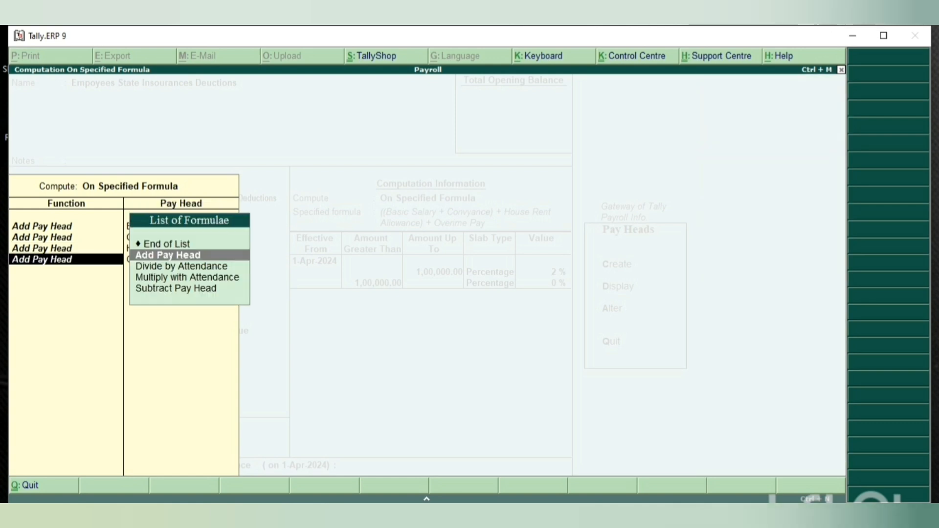
key("Return")
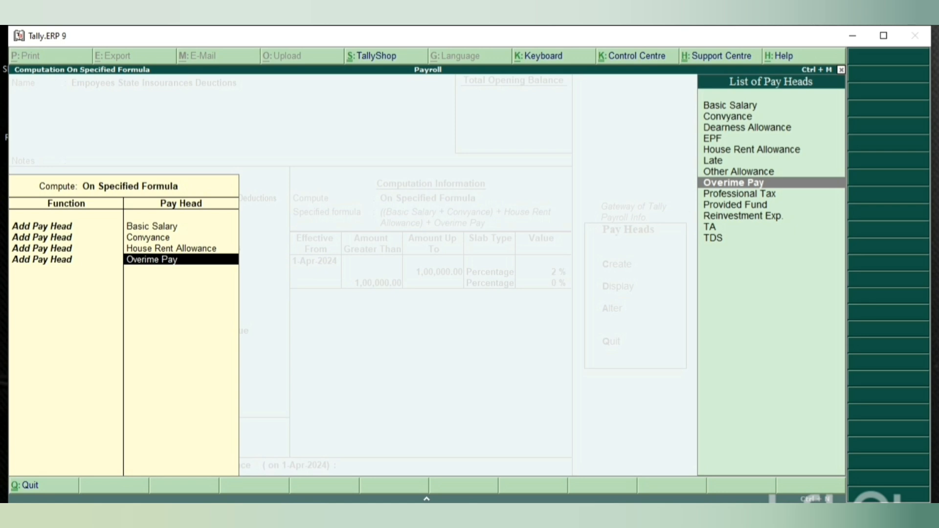
key("Return")
key("Return")
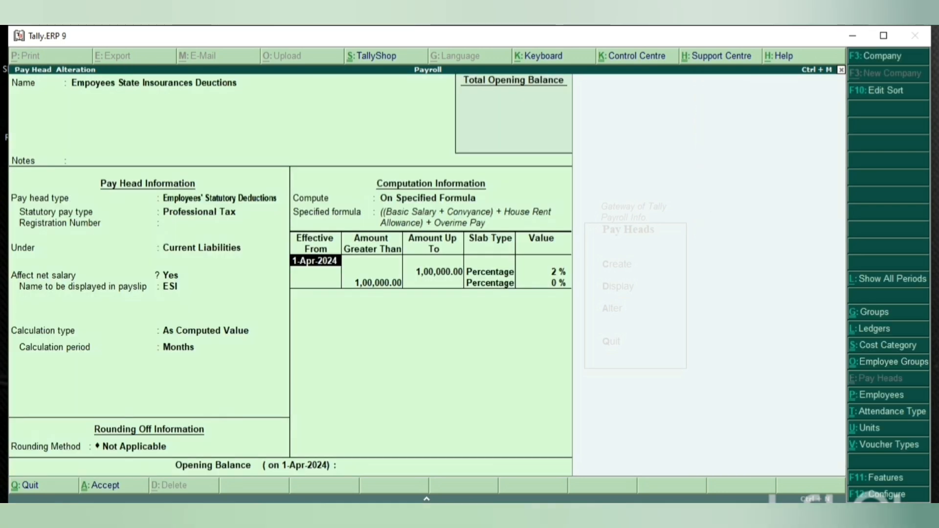
Set the state insurance percentage slabs effective 1-Apr-2024 to 2% up to 1,00,000 and 0% above, and accept the pay head
key("Return")
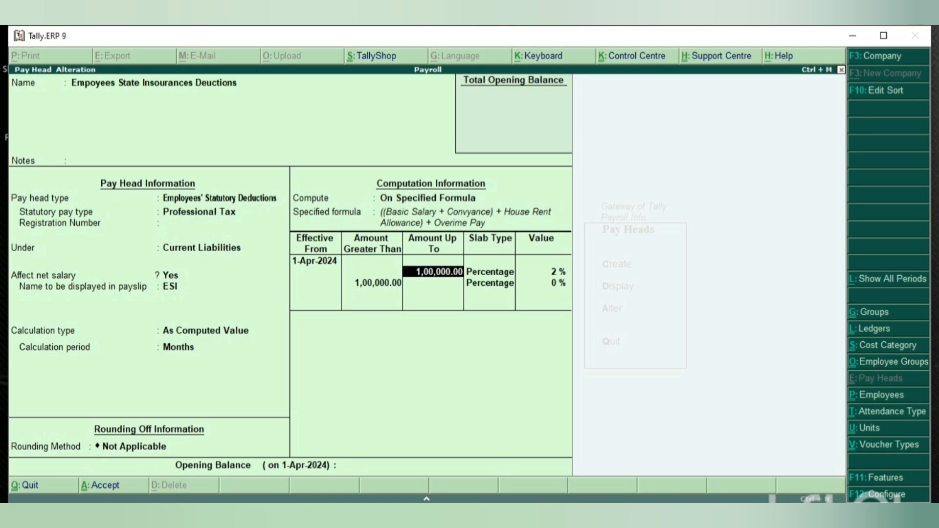
key("Return")
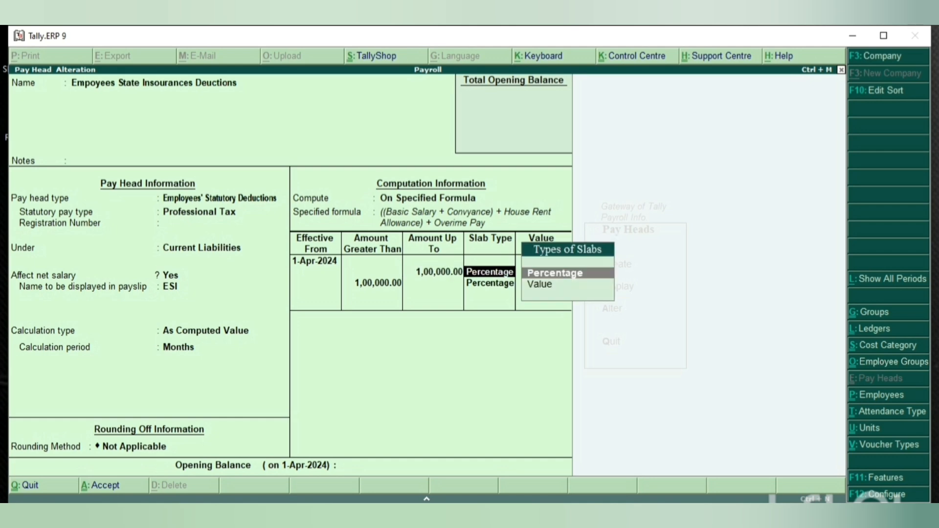
key("Return")
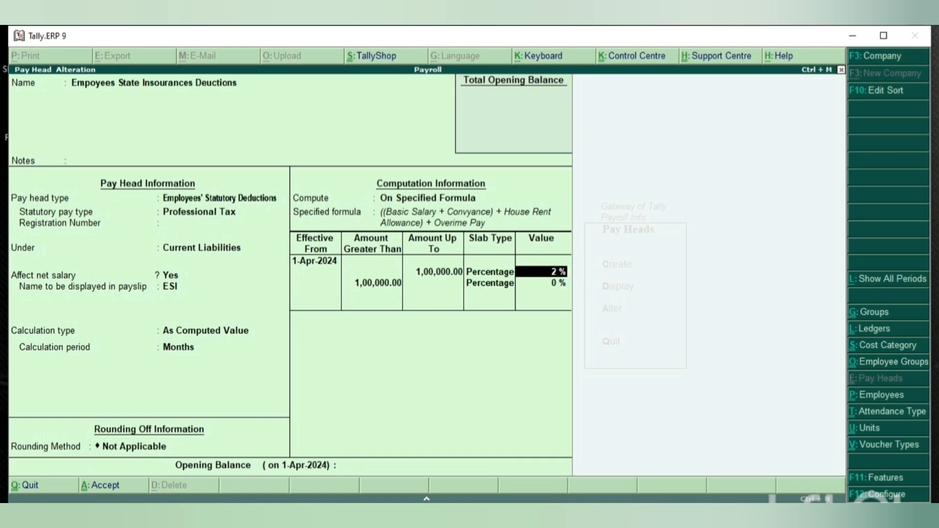
key("Return")
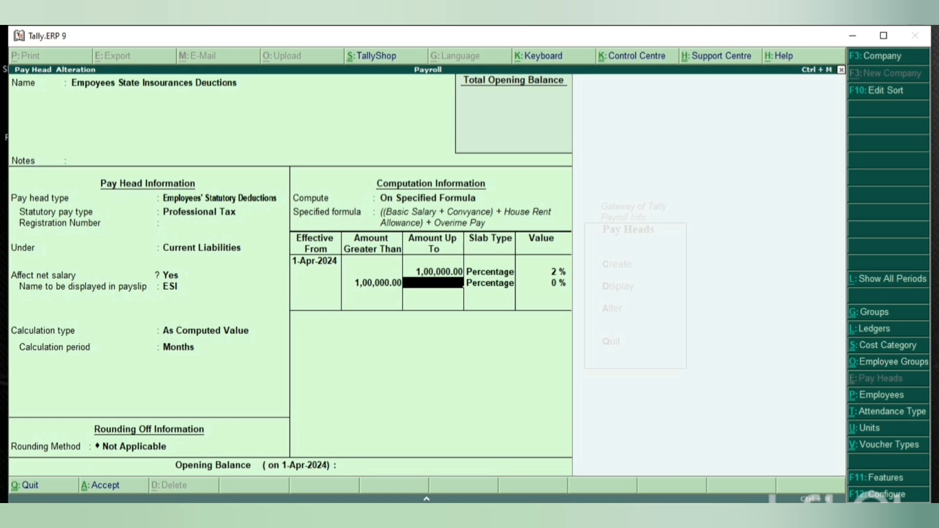
key("Return")
key("Return")
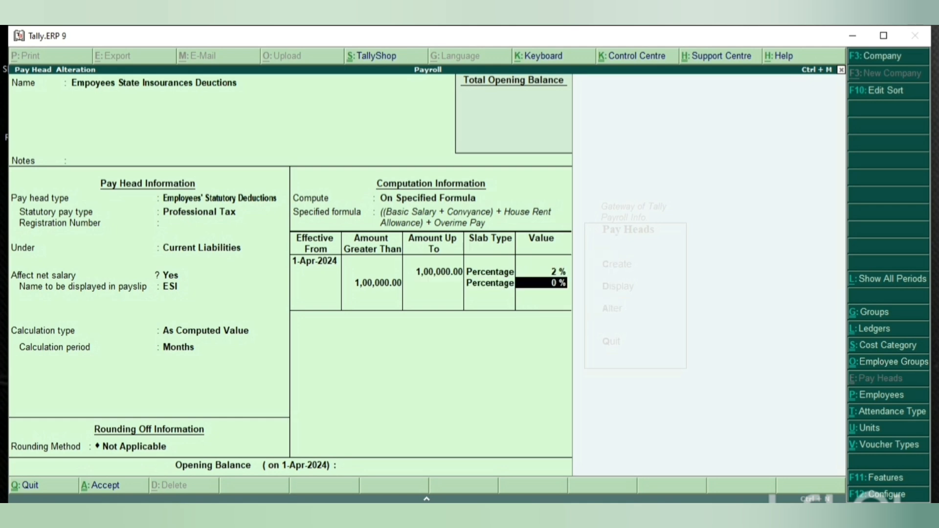
key("Return")
key("Return")
key("Return")
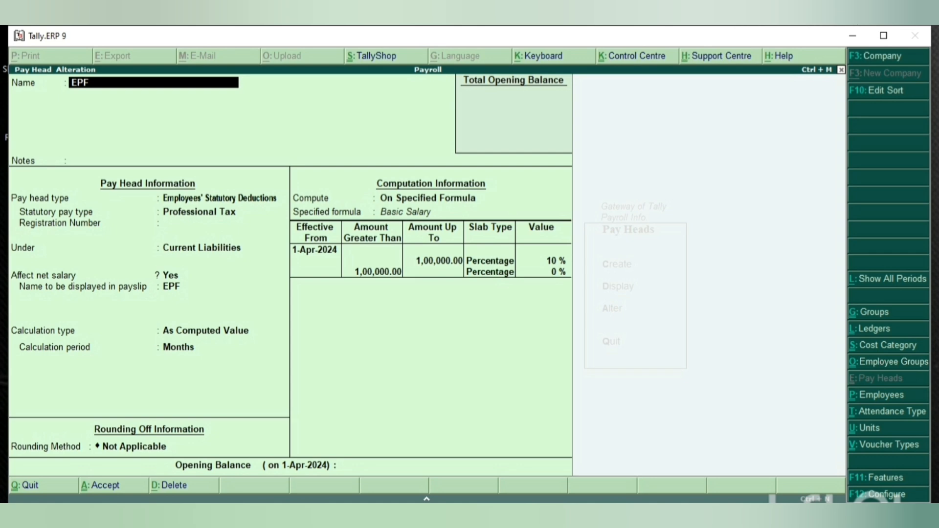
Define the EPF pay head as Employees' Statutory Deductions with statutory pay type Professional Tax under Current Liabilities
key("Return")
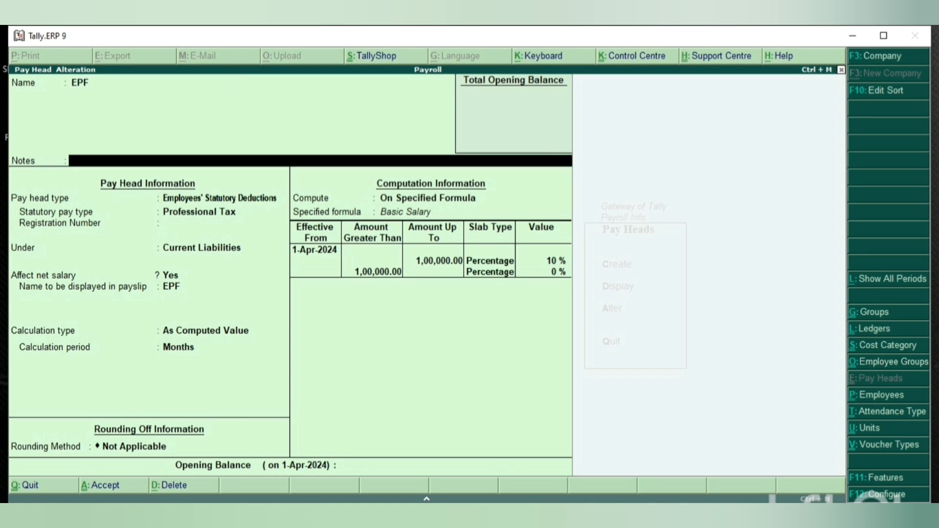
key("Return")
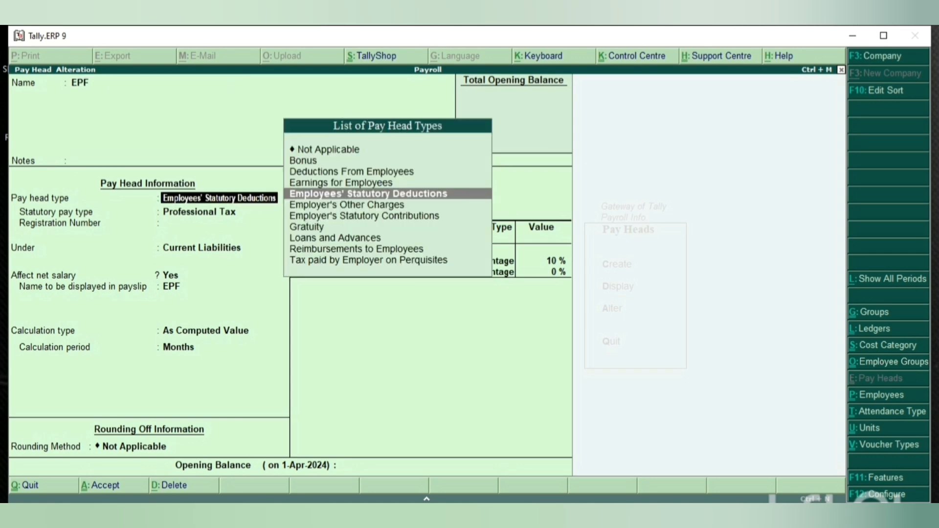
key("Return")
key("Return")
key("Return")
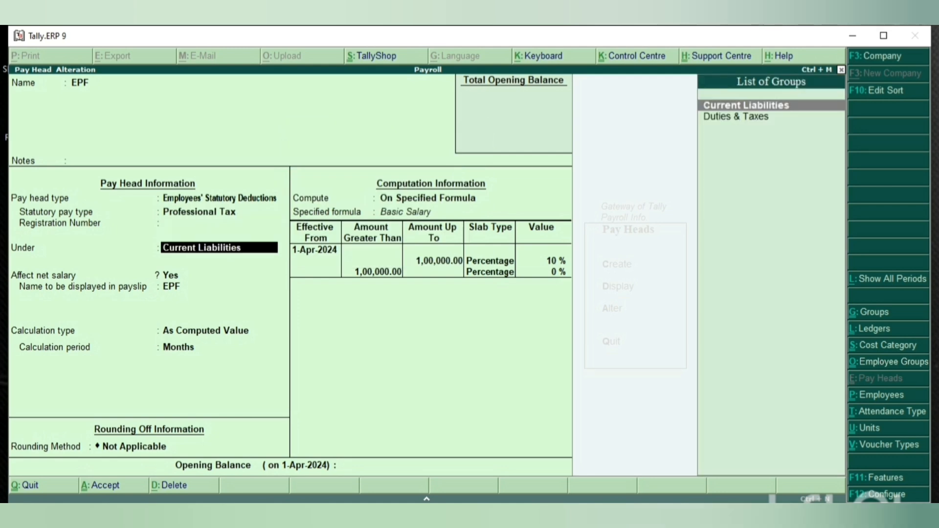
key("Return")
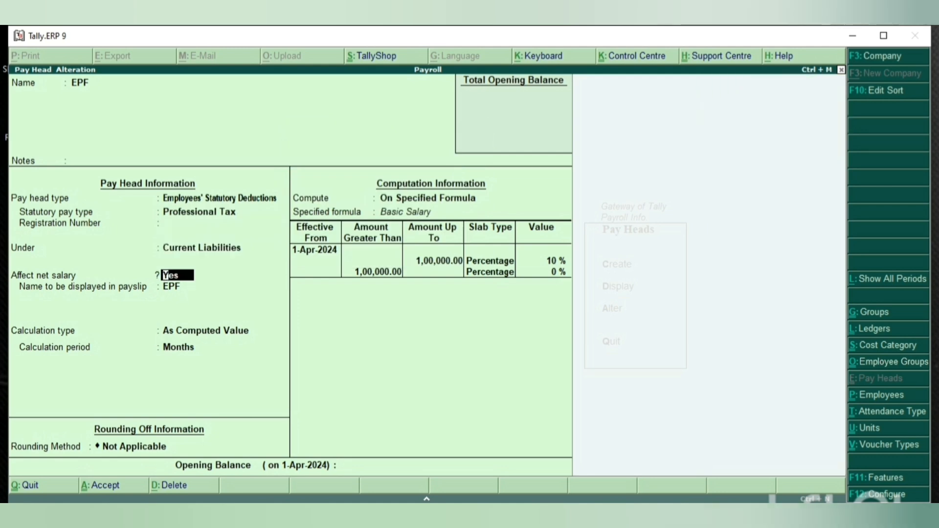
Let EPF affect net salary, shown in the payslip as EPF, calculated As Computed Value per Months without rounding
key("Return")
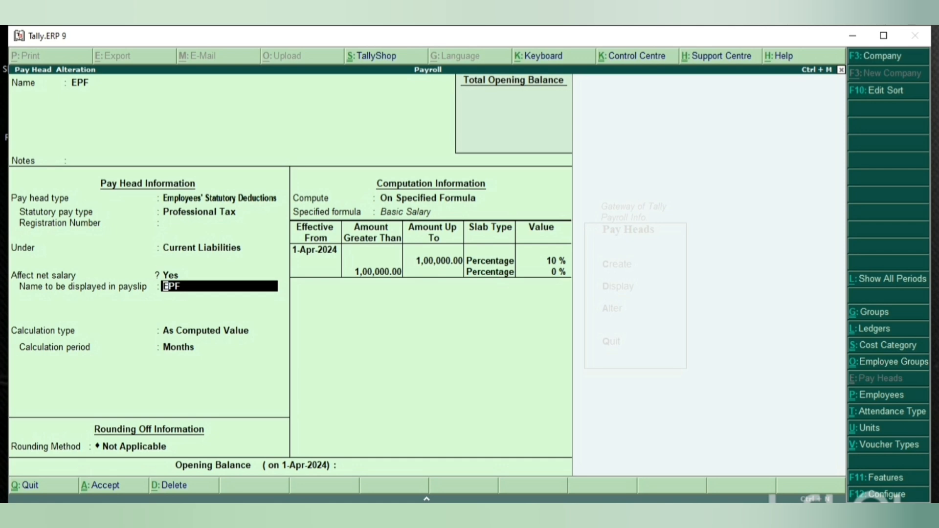
key("Return")
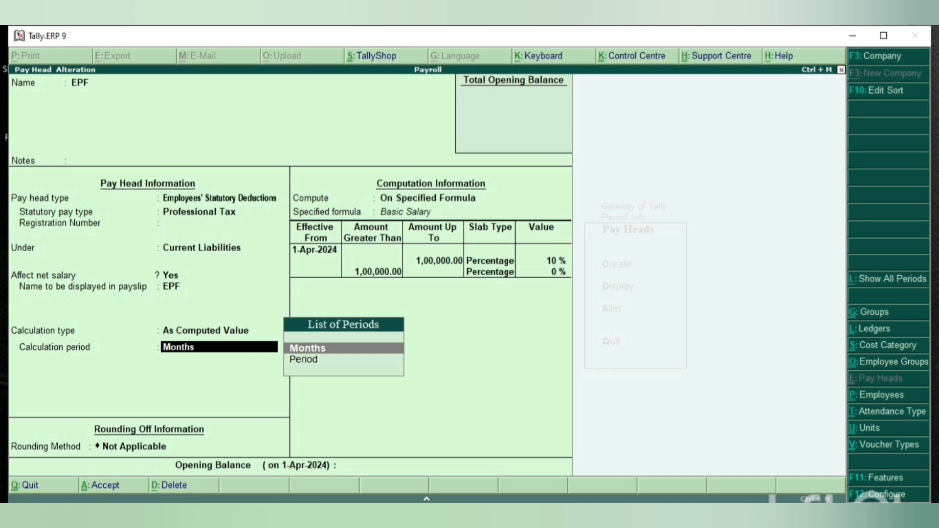
key("Return")
key("Return")
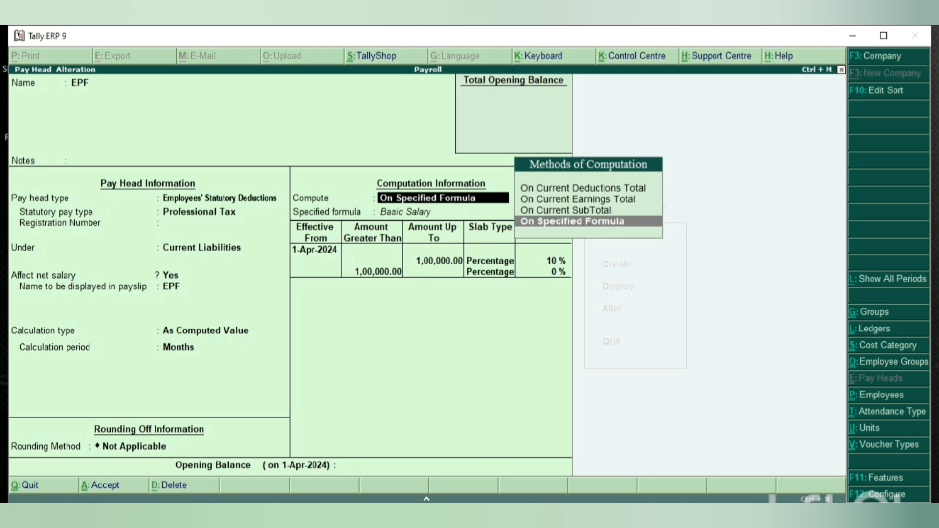
Compute EPF On Specified Formula, with Basic Salary as the only added pay head
key("Return")
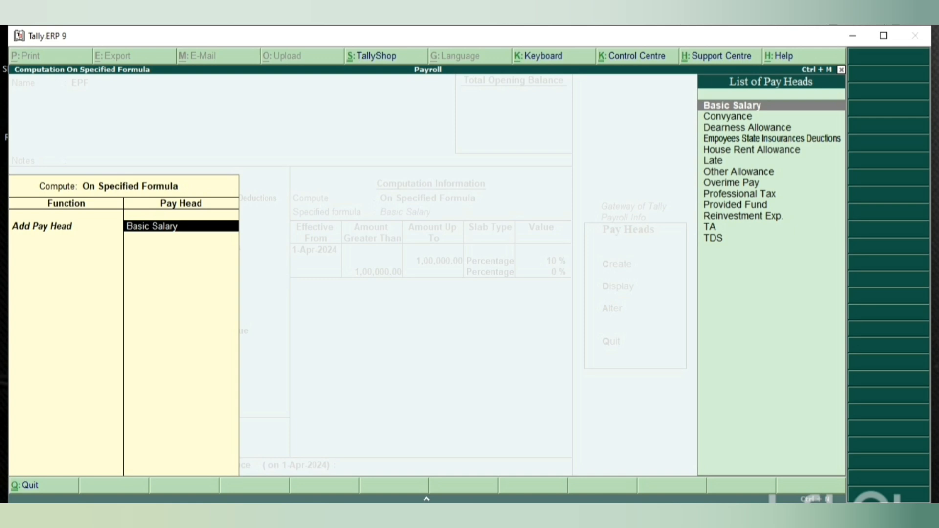
key("Return")
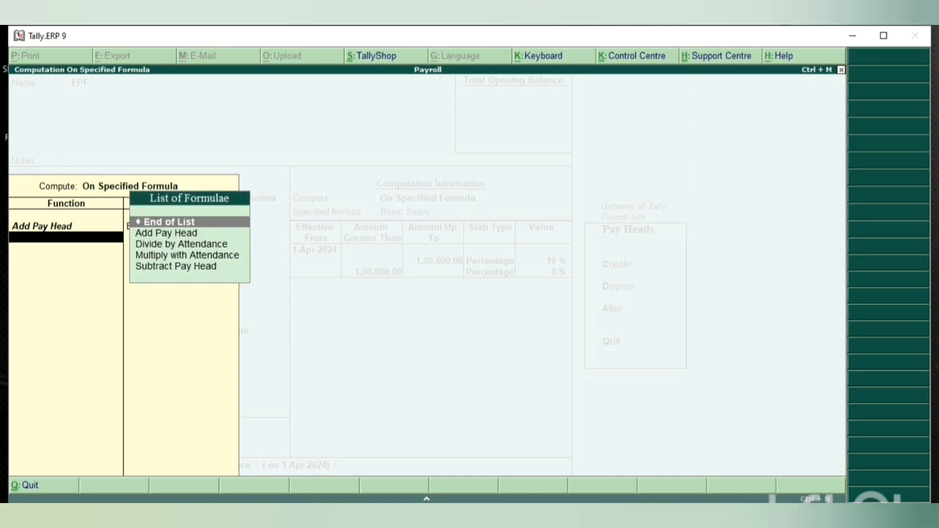
key("Return")
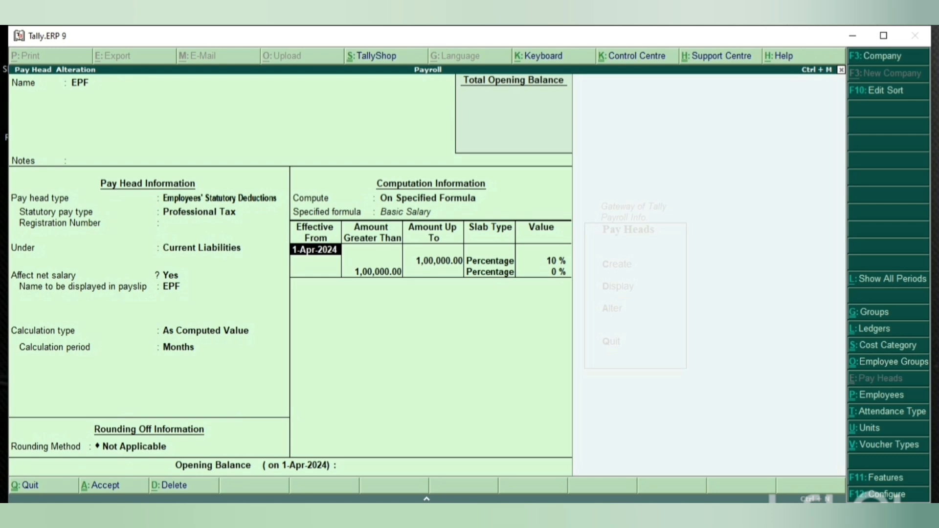
Set the EPF percentage slabs effective 1-Apr-2024 to 10% up to 1,00,000 and 0% above, and accept the pay head
key("Return")
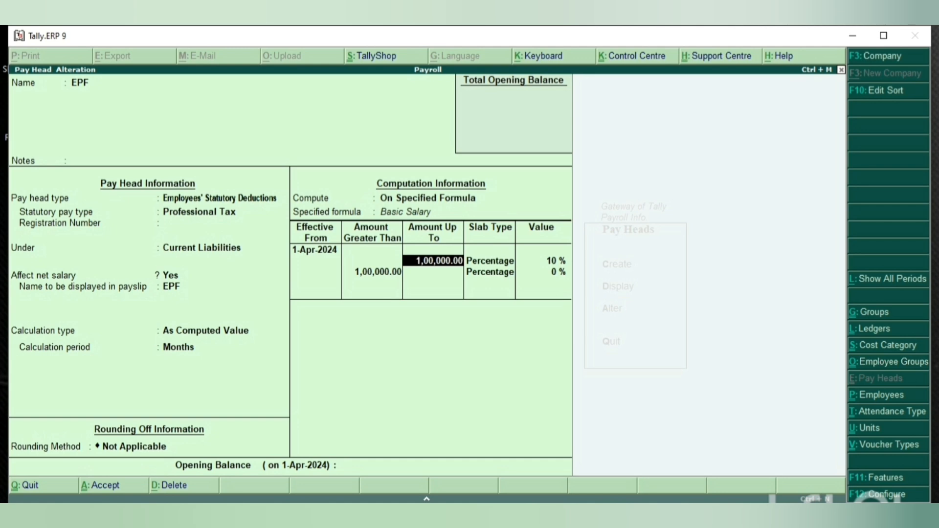
key("Return")
key("Return")
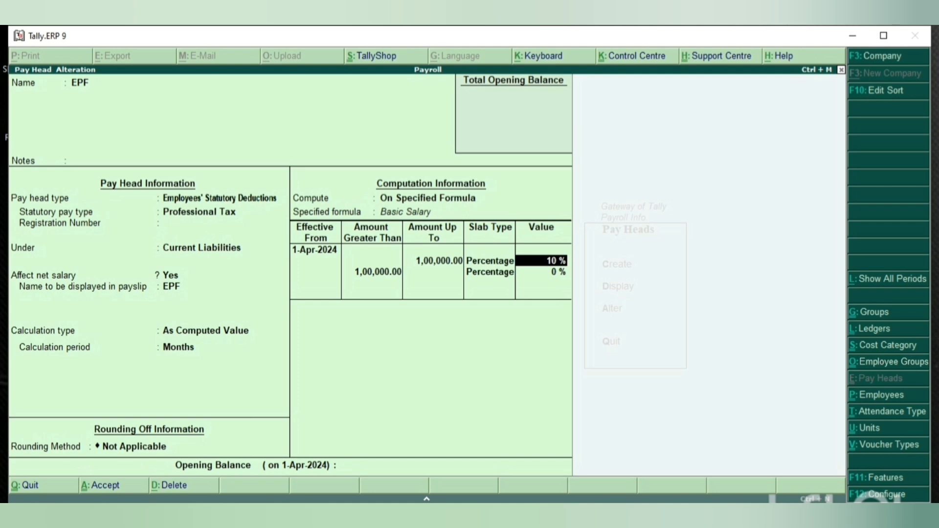
key("Return")
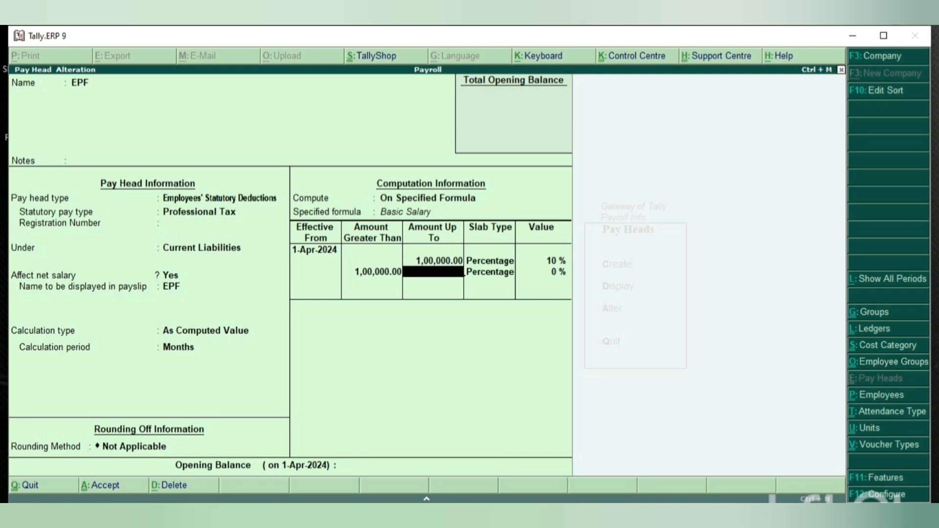
key("Return")
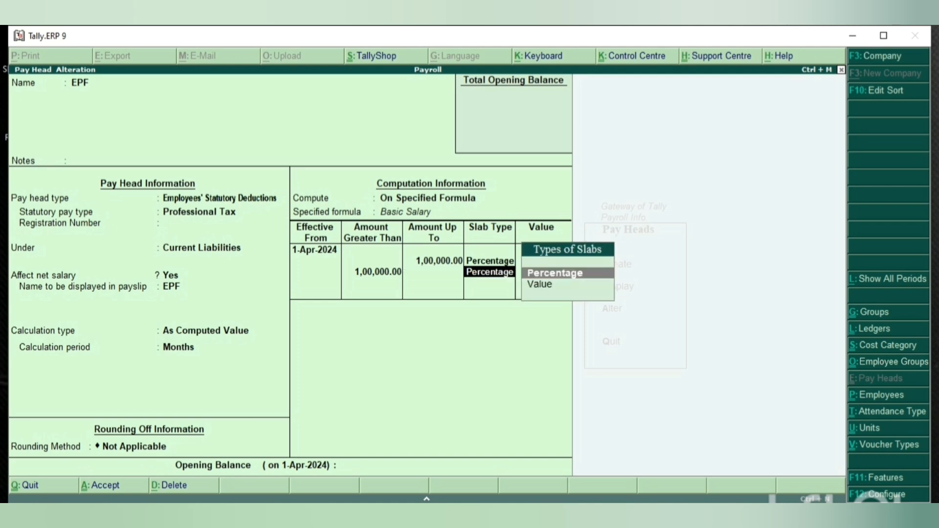
key("Return")
key("Return")
key("Return")
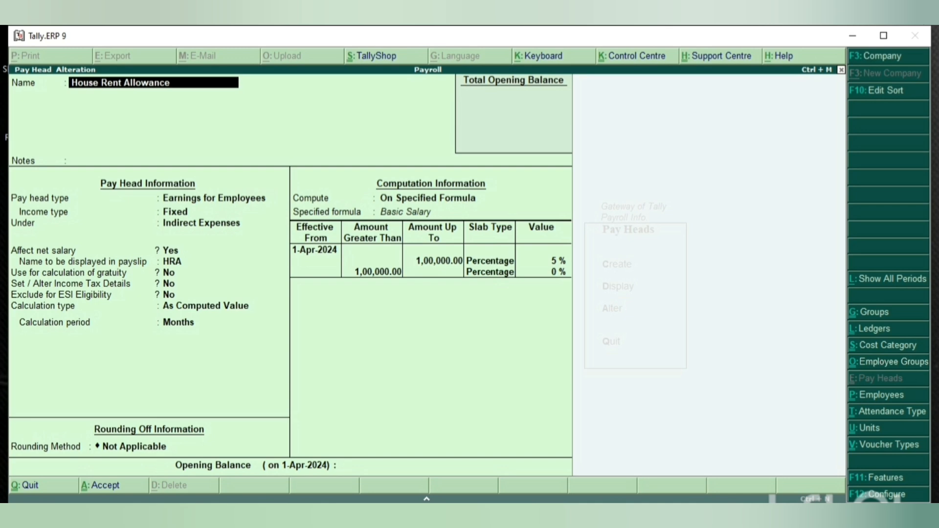
Define the House Rent Allowance pay head as Earnings for Employees with Fixed income type under Indirect Expenses
key("Return")
key("Return")
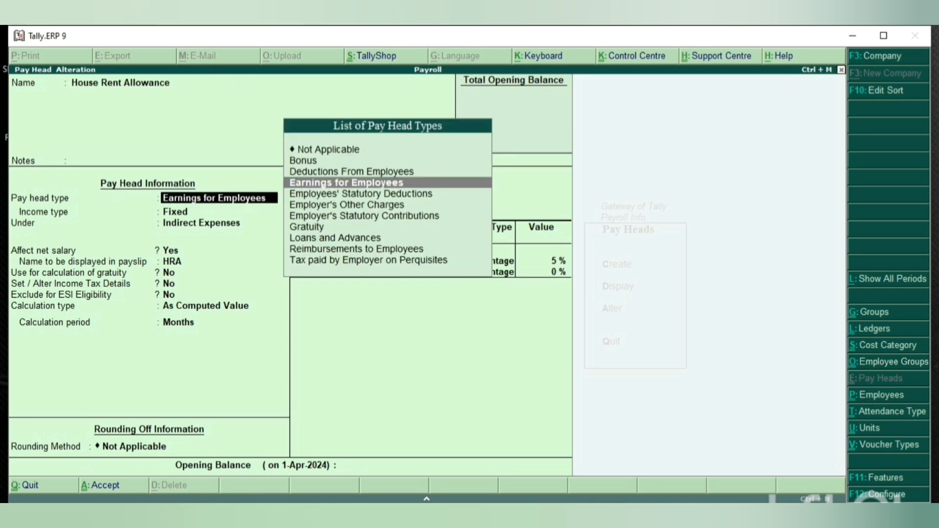
key("Return")
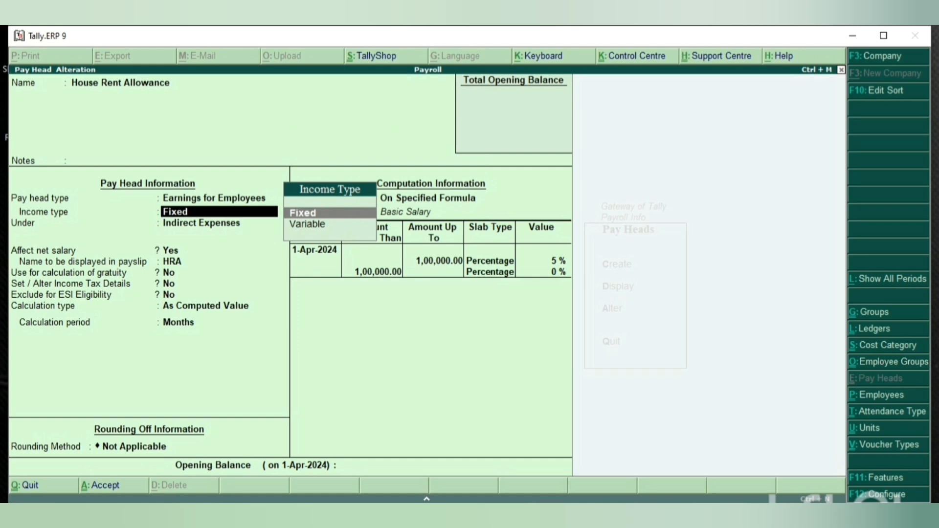
key("Return")
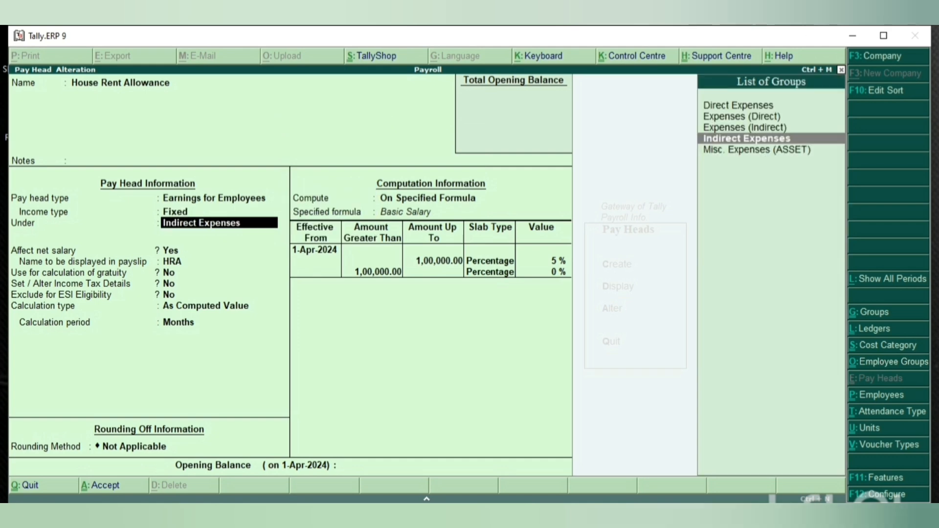
key("Return")
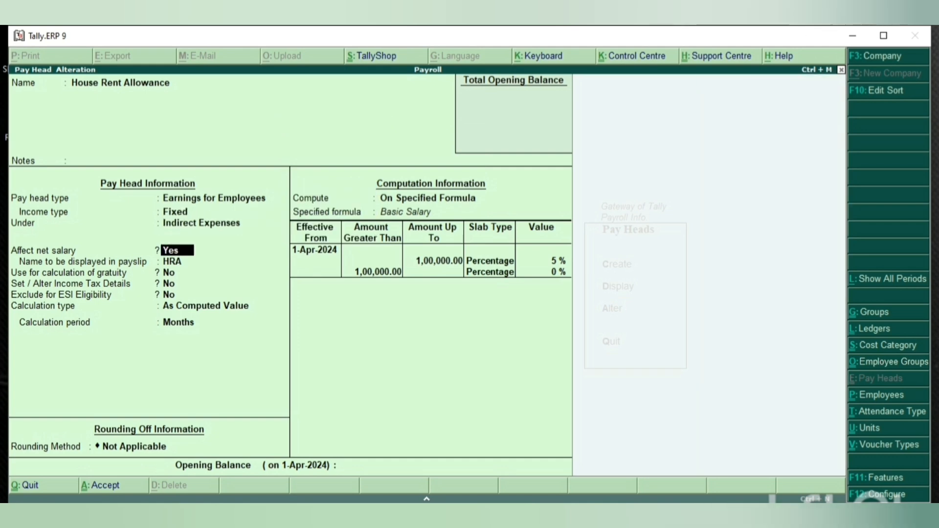
Let House Rent Allowance affect net salary, shown in the payslip as HRA, calculated As Computed Value per Months without rounding
key("Return")
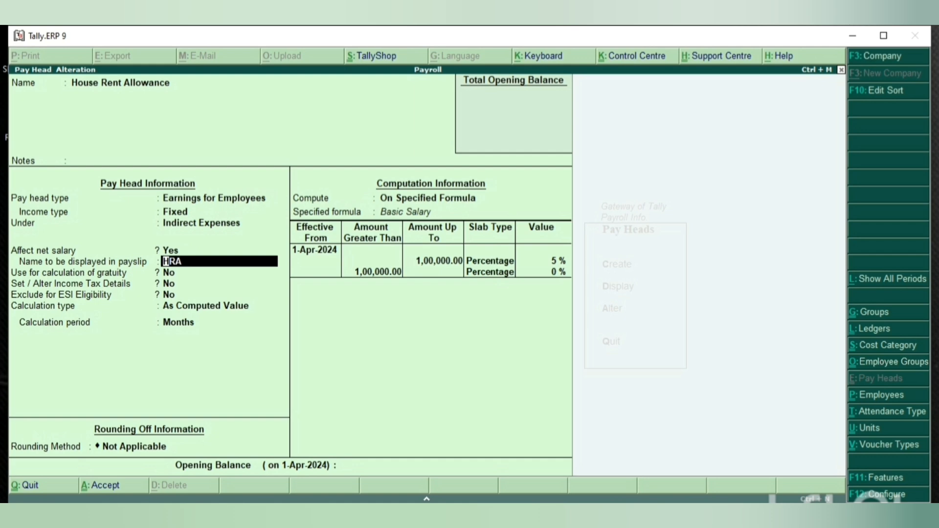
key("Return")
key("Return")
key("Return")
key("Return")
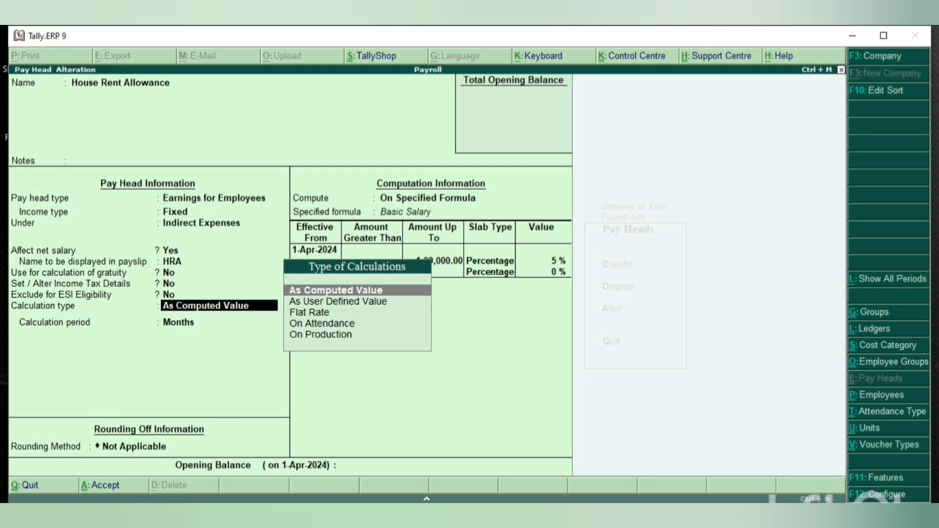
key("Return")
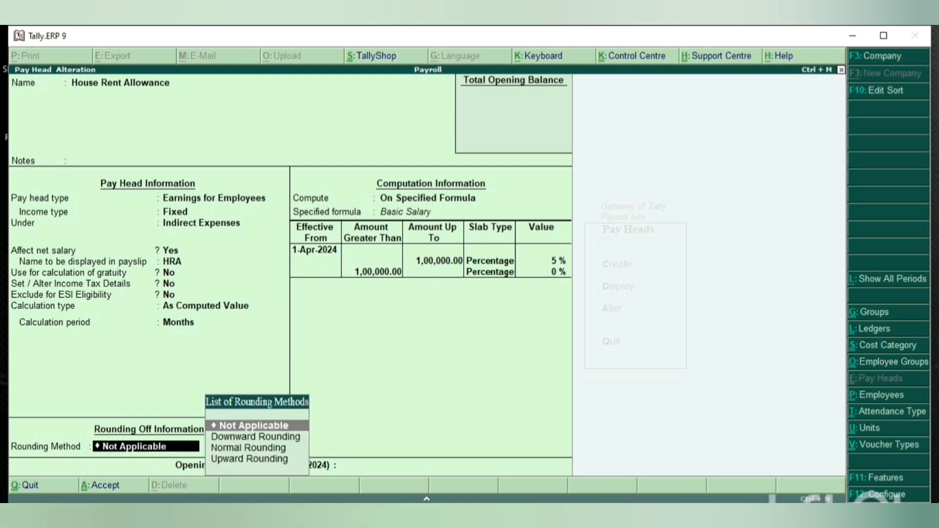
key("Return")
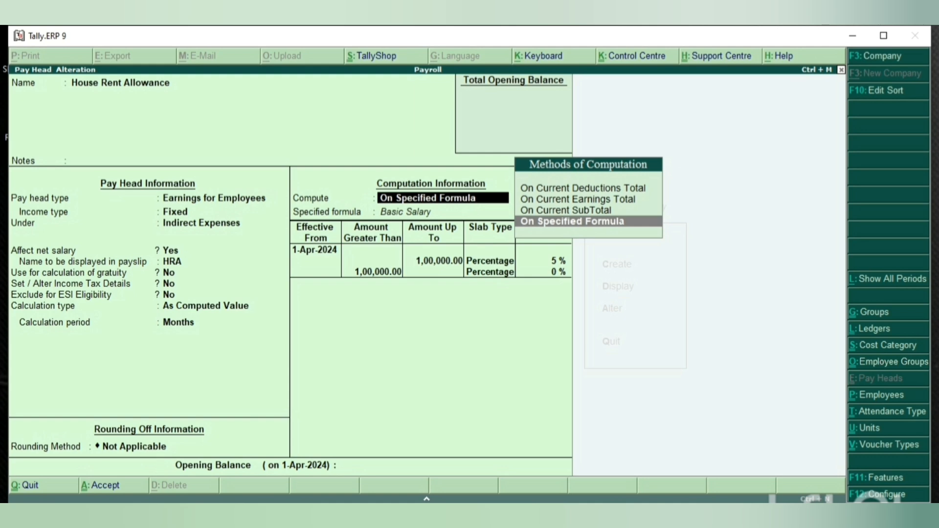
Compute House Rent Allowance On Specified Formula, with Basic Salary as the only added pay head
key("Return")
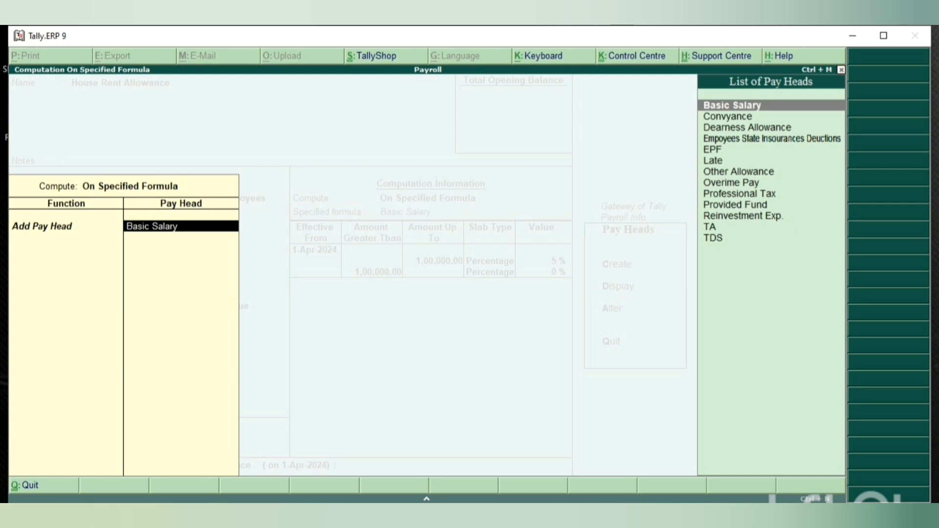
key("Return")
key("Return")
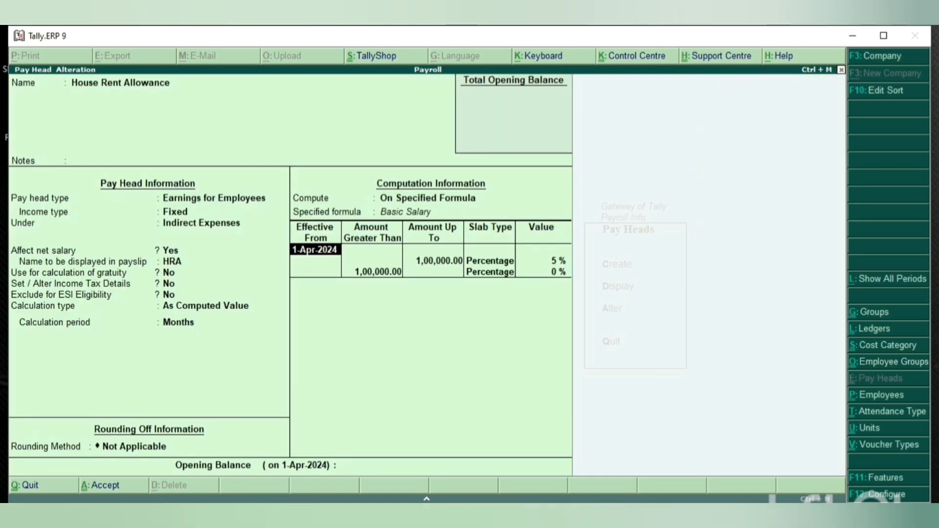
Set the House Rent Allowance percentage slabs effective 1-Apr-2024 to 5% up to 1,00,000 and 0% above, and accept the pay head
key("Return")
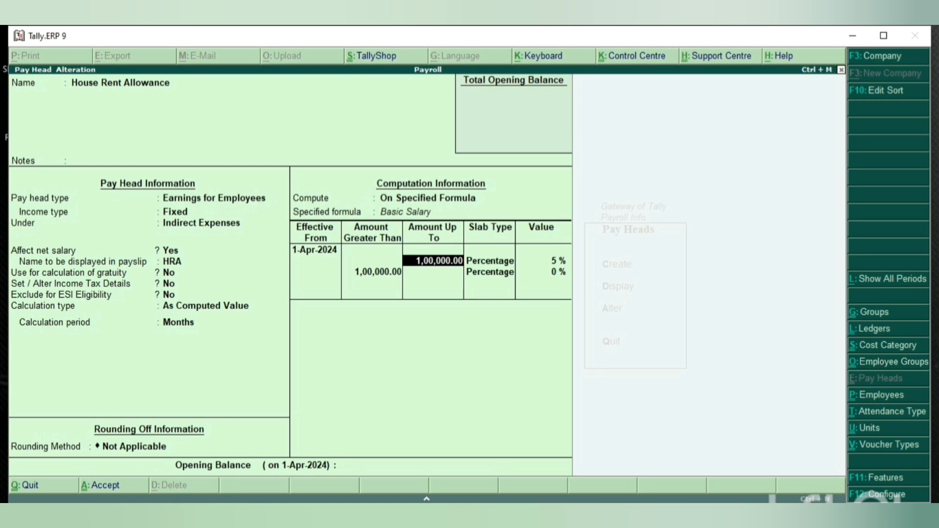
key("Return")
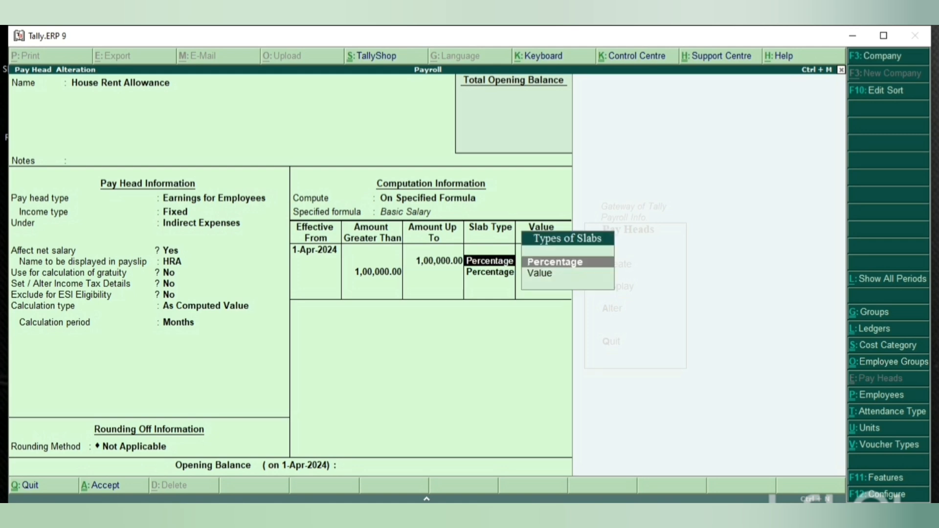
key("Return")
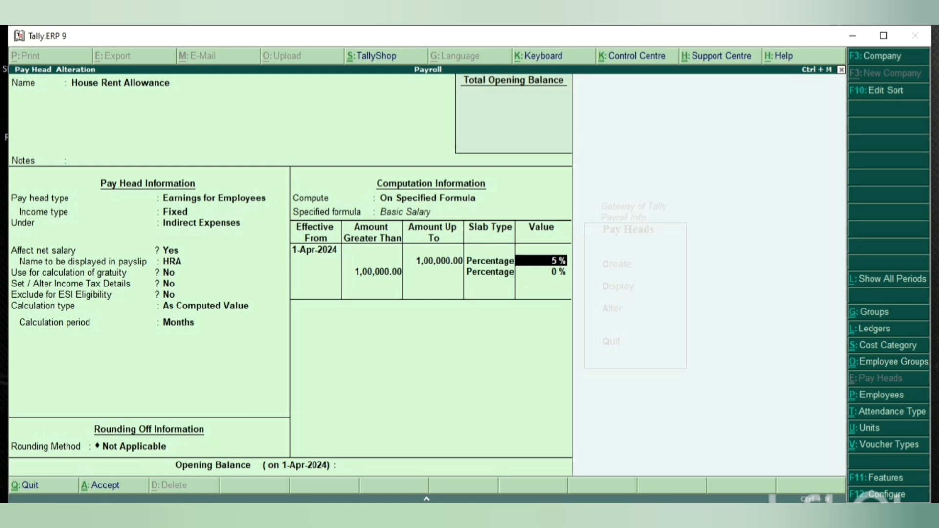
key("Return")
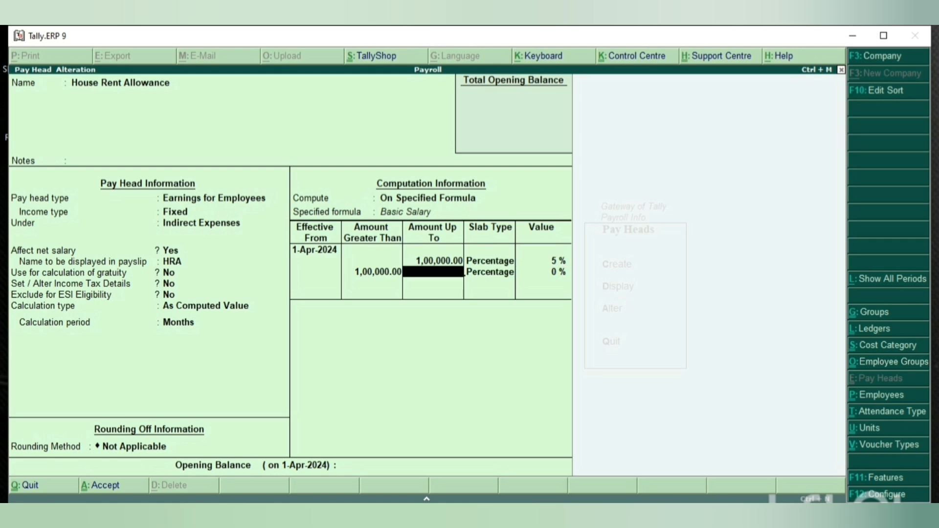
key("Return")
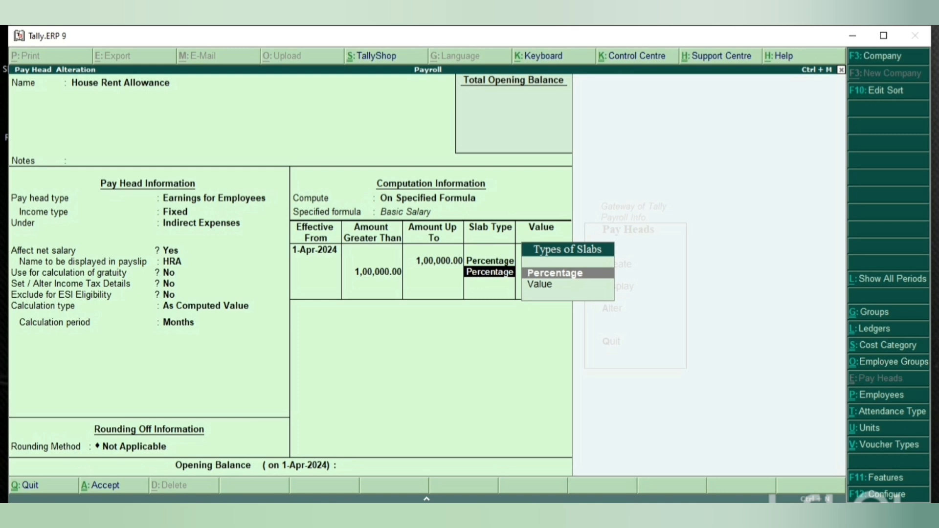
key("Return")
key("Return")
key("Return")
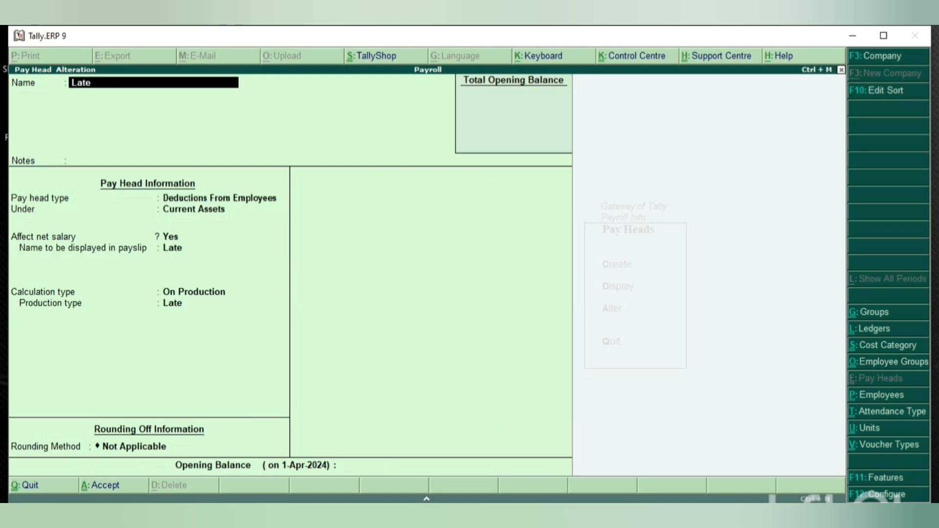
Define the Late pay head as Deductions From Employees under Current Assets, affecting net salary and shown in the payslip as Late
key("Return")
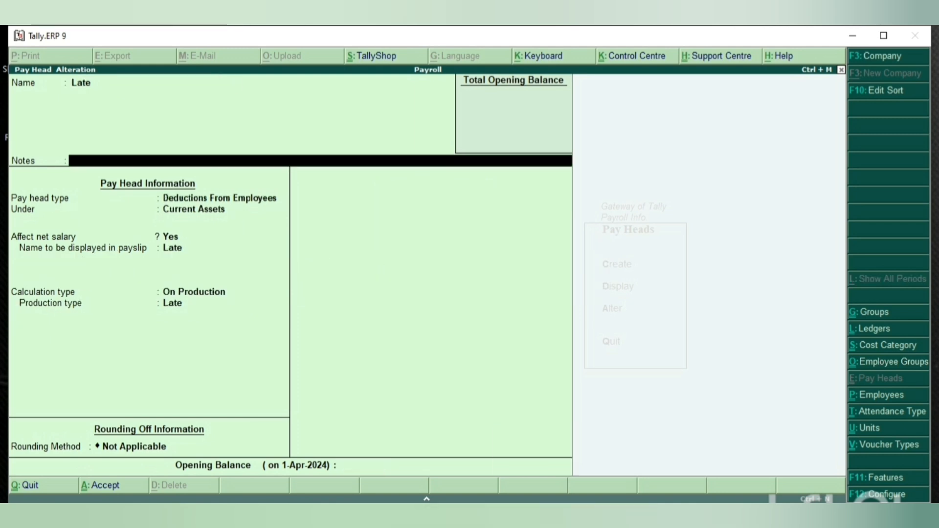
key("Return")
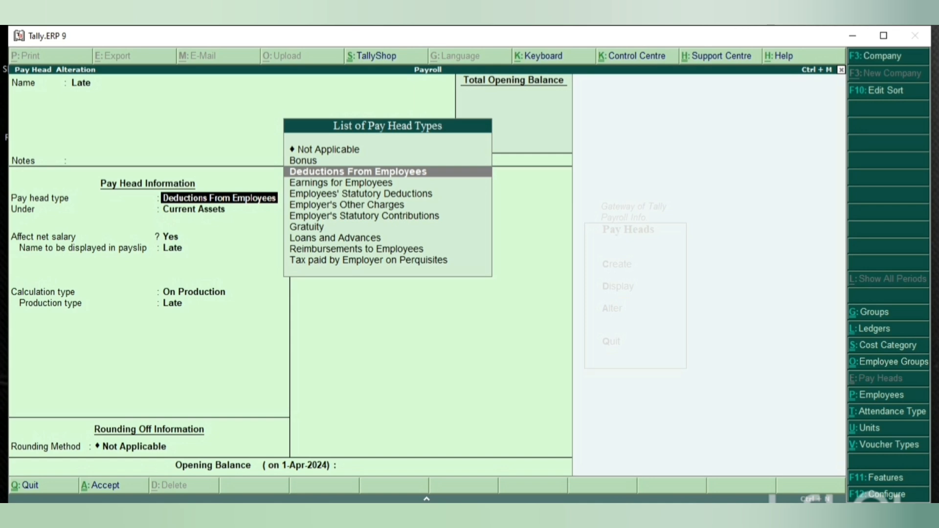
key("Return")
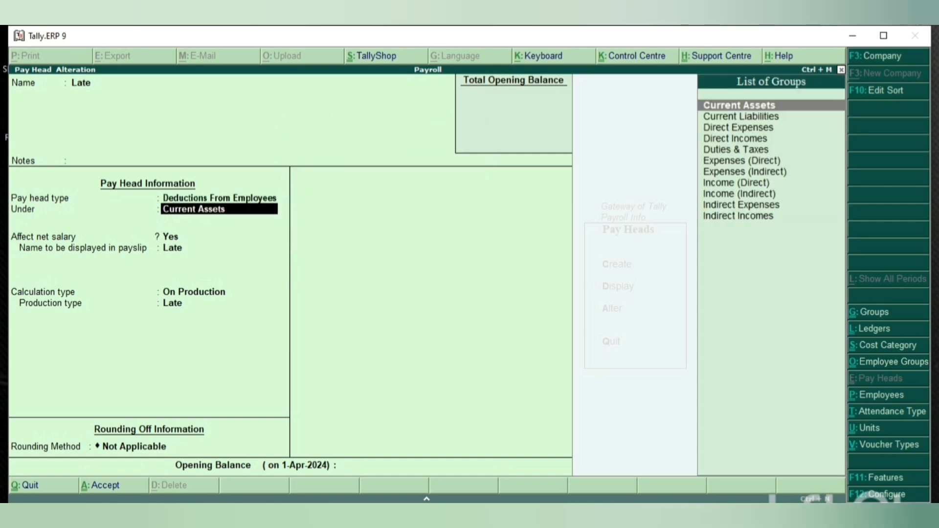
key("Return")
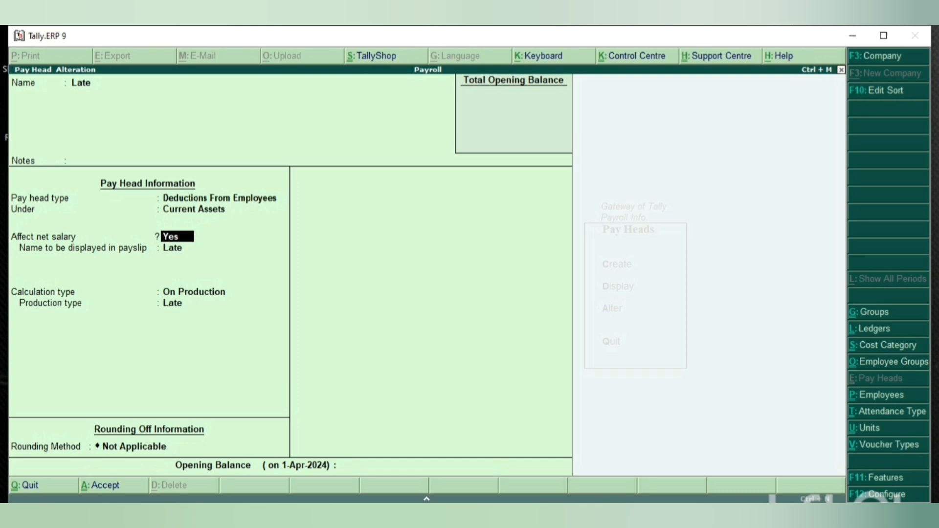
key("Return")
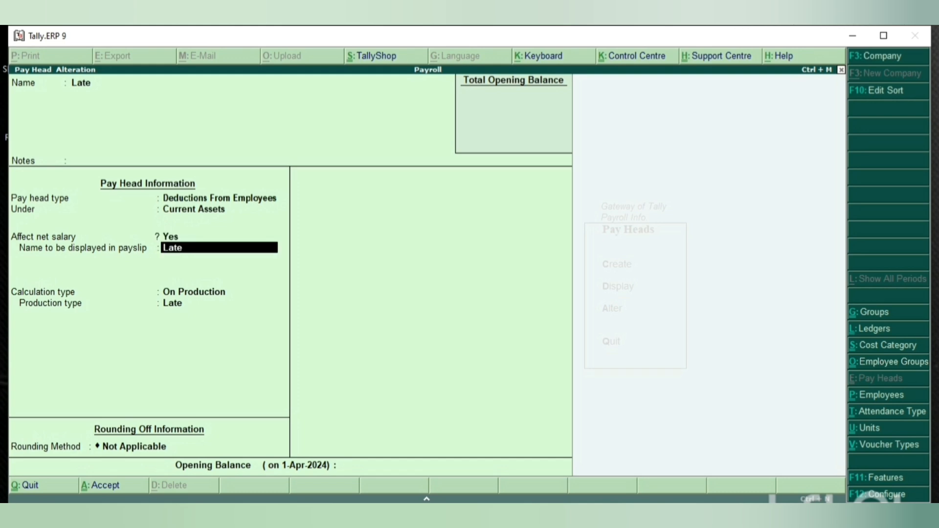
key("Return")
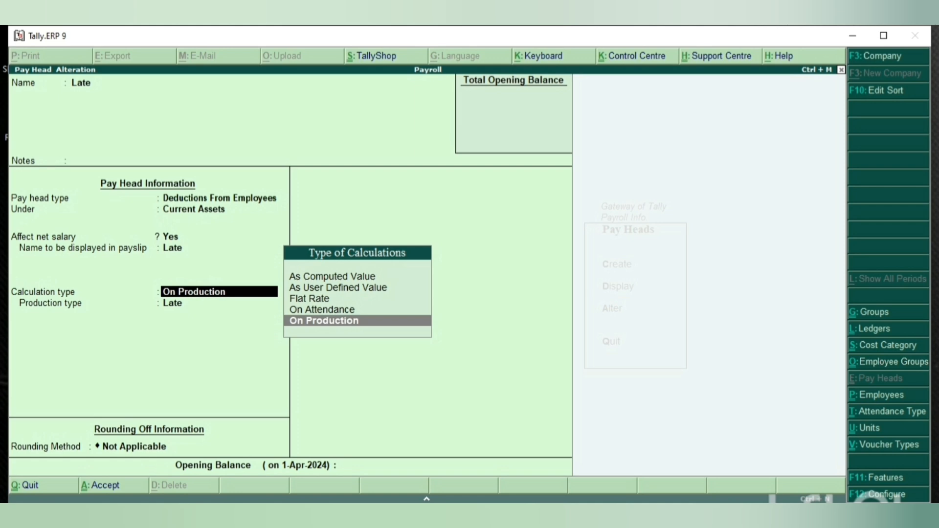
Calculate the Late pay head On Production with production type Late and no rounding, and accept it
key("Up")
key("Up")
key("Up")
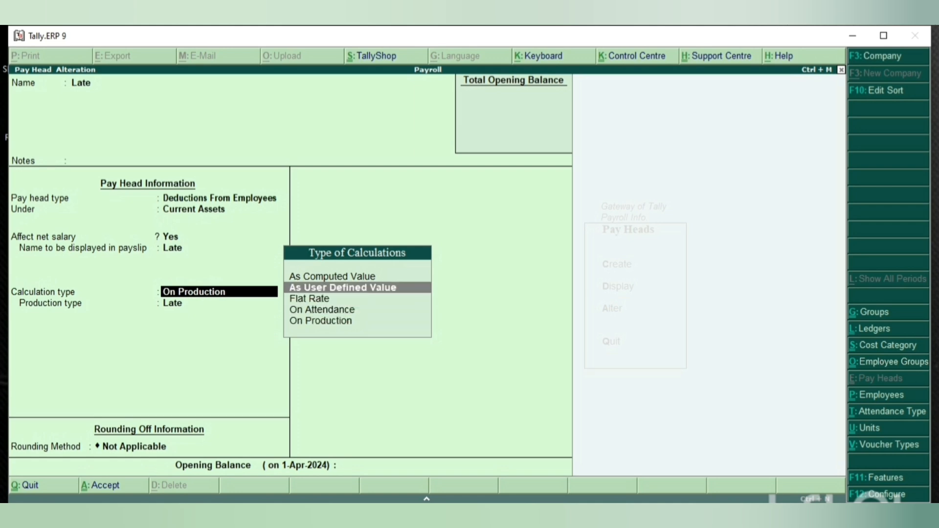
key("Up")
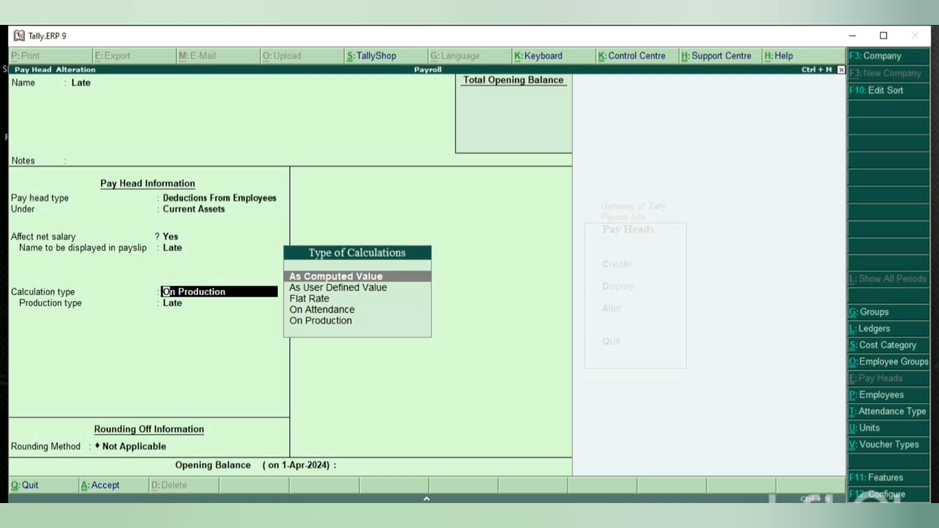
key("Down")
key("Down")
key("Down")
key("Down")
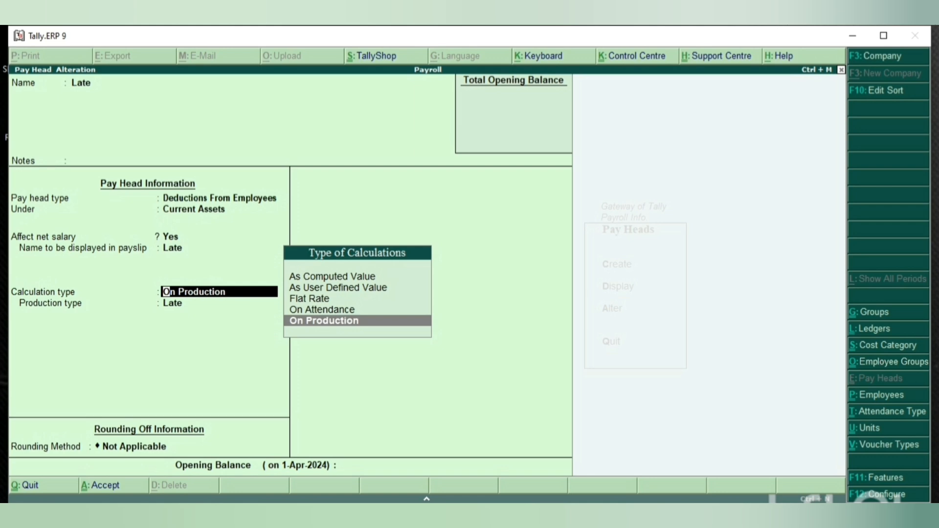
key("Return")
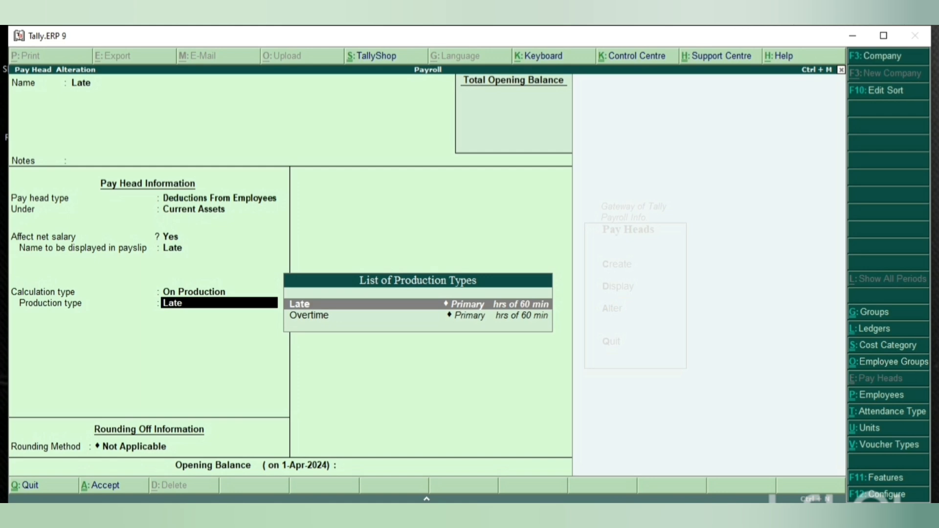
key("Return")
key("Return")
key("Return")
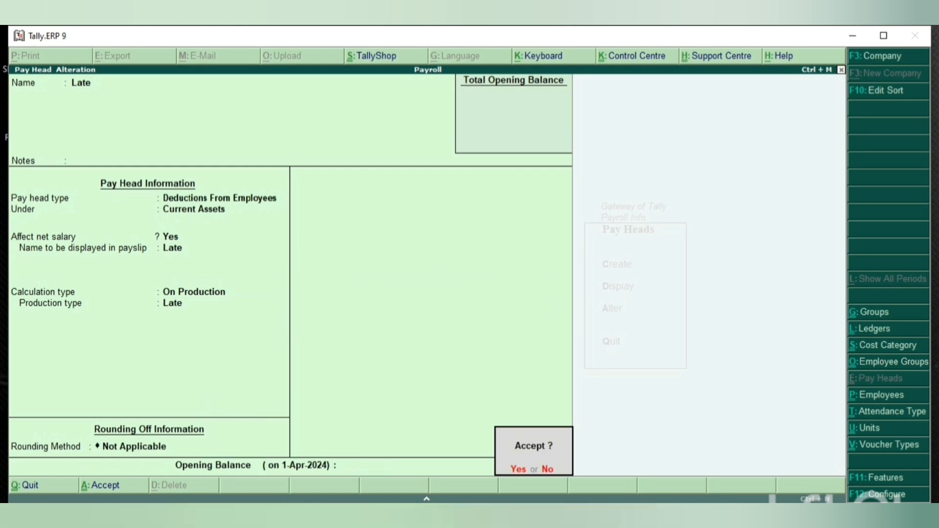
key("Return")
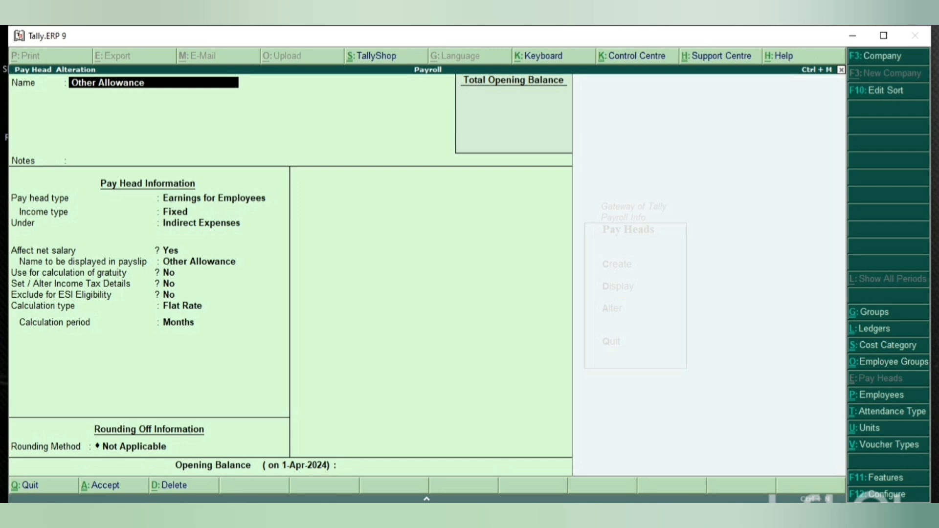
Define the Other Allowance pay head as Earnings for Employees with Fixed income type under Indirect Expenses
key("Return")
key("Return")
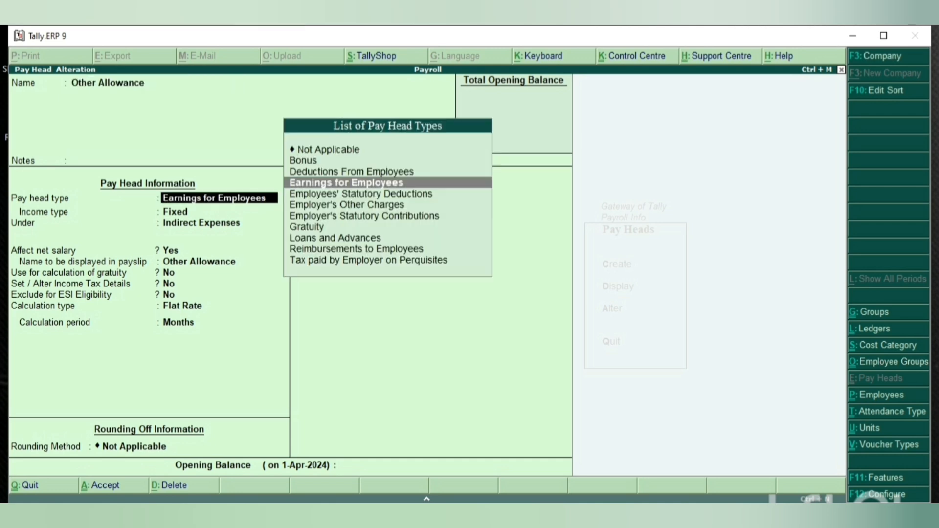
key("Return")
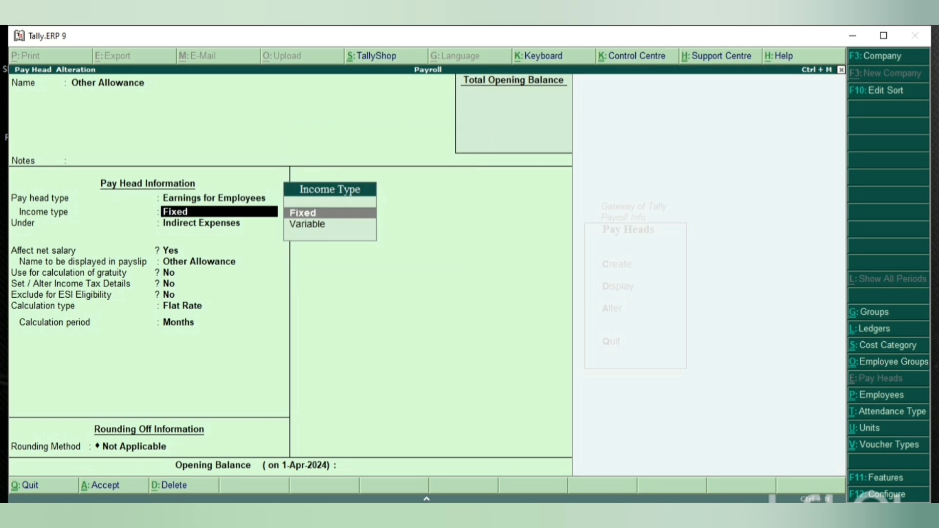
key("Return")
key("Return")
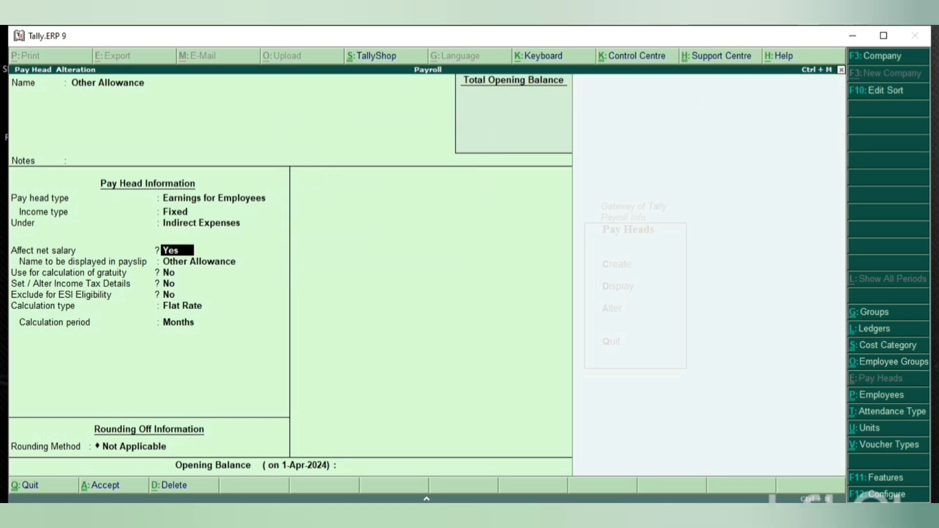
Let Other Allowance affect net salary under its own payslip name, with gratuity, income tax details and ESI exclusion set to No
key("Return")
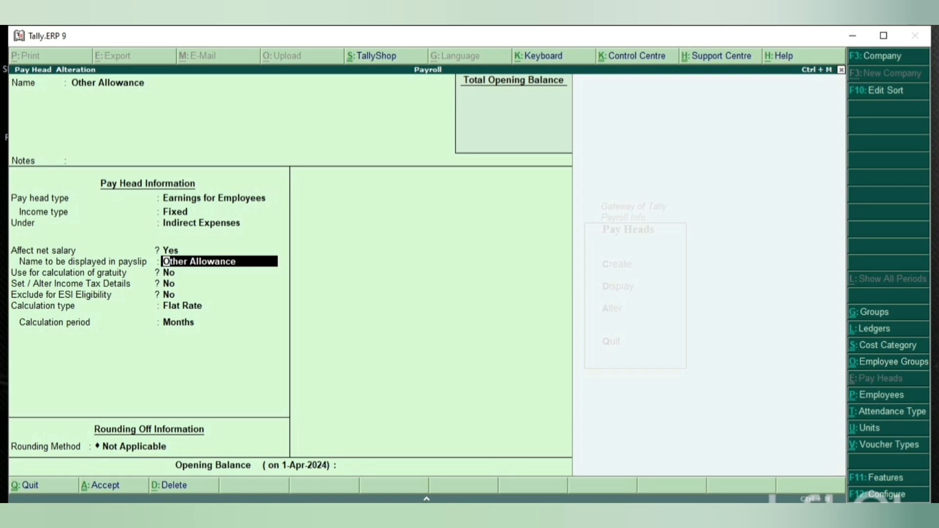
key("Return")
key("Return")
key("Return")
key("Return")
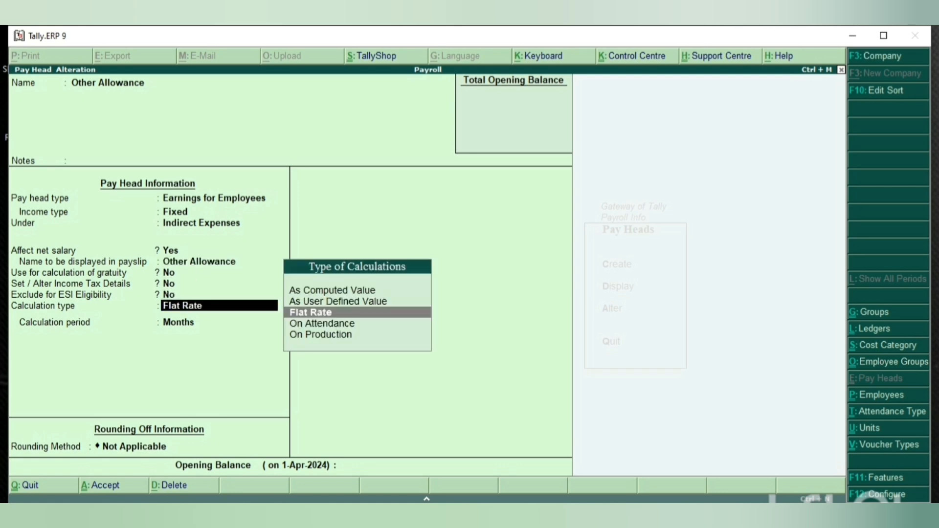
Calculate Other Allowance at a Flat Rate per Months with no rounding and no opening balance, and accept the pay head
key("Return")
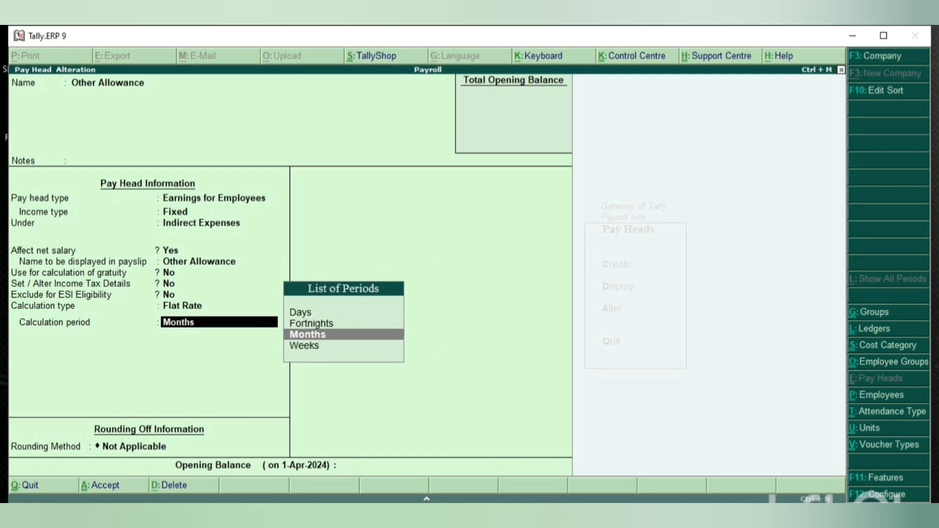
key("Return")
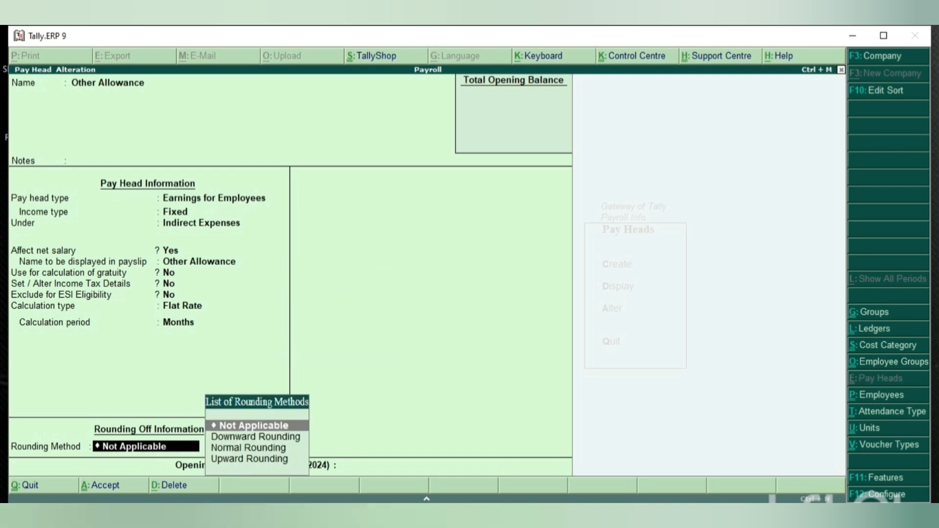
key("Return")
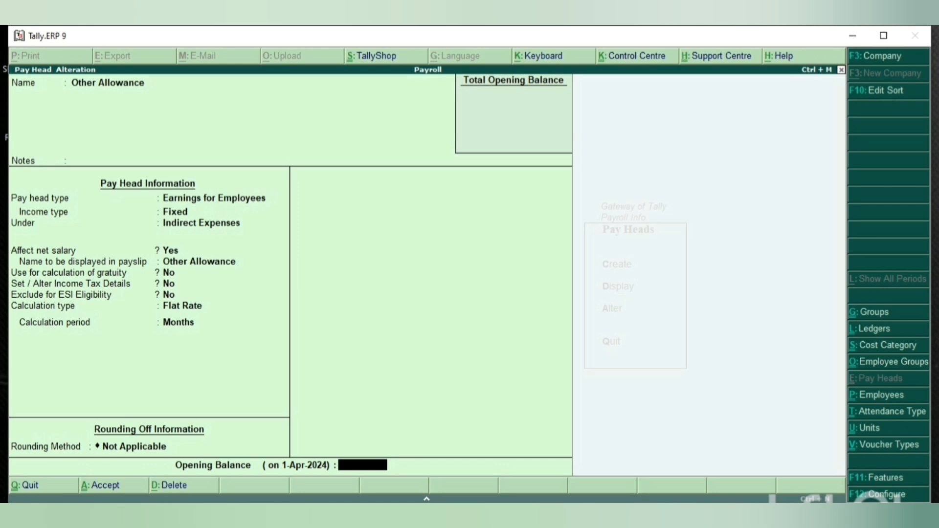
key("Return")
key("Return")
Open the Overime Pay pay head and define it as Earnings for Employees with Fixed income type under Direct Expenses
key("Down")
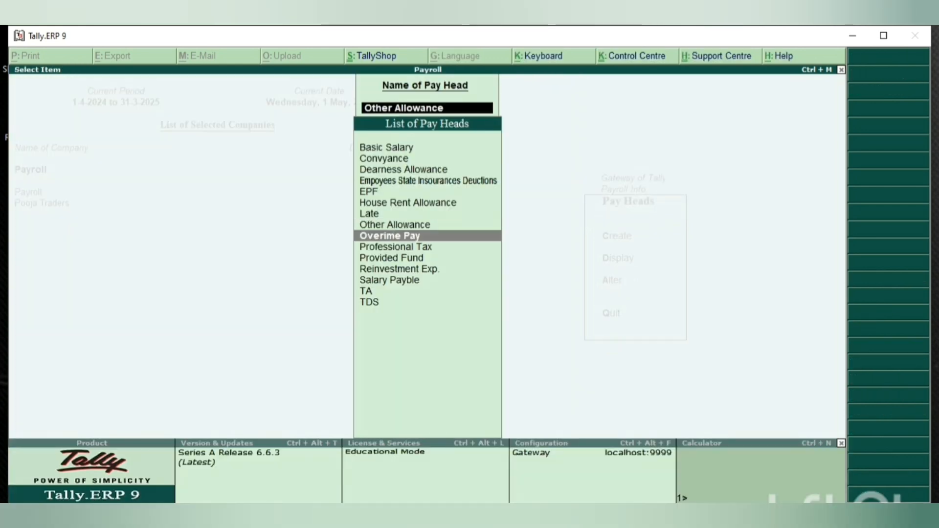
key("Return")
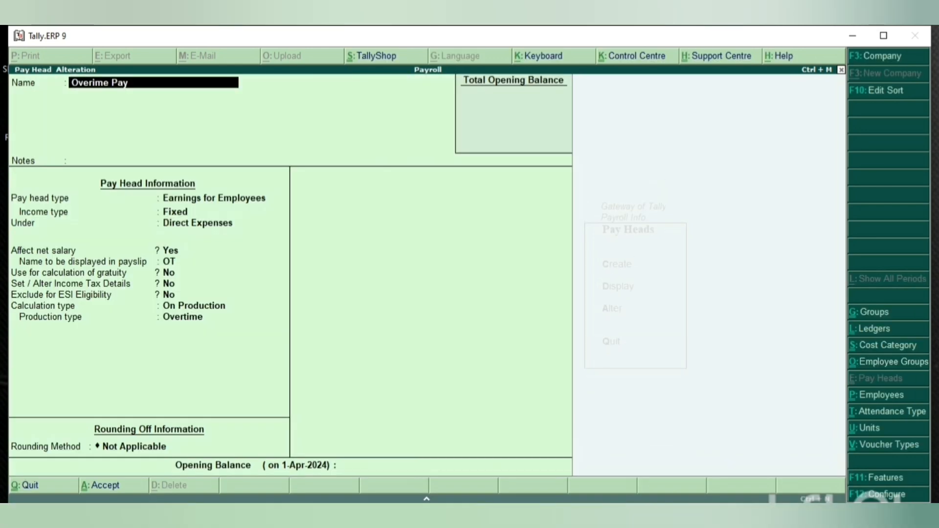
key("Return")
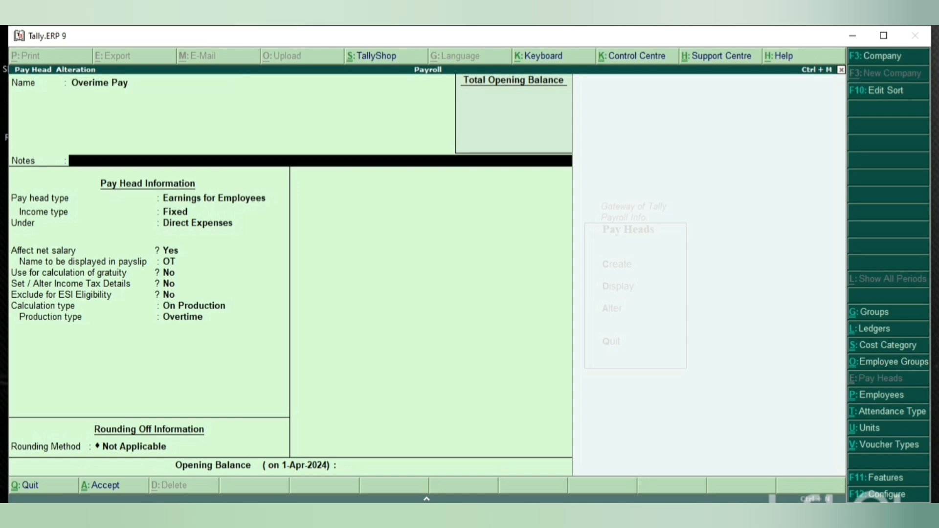
key("Return")
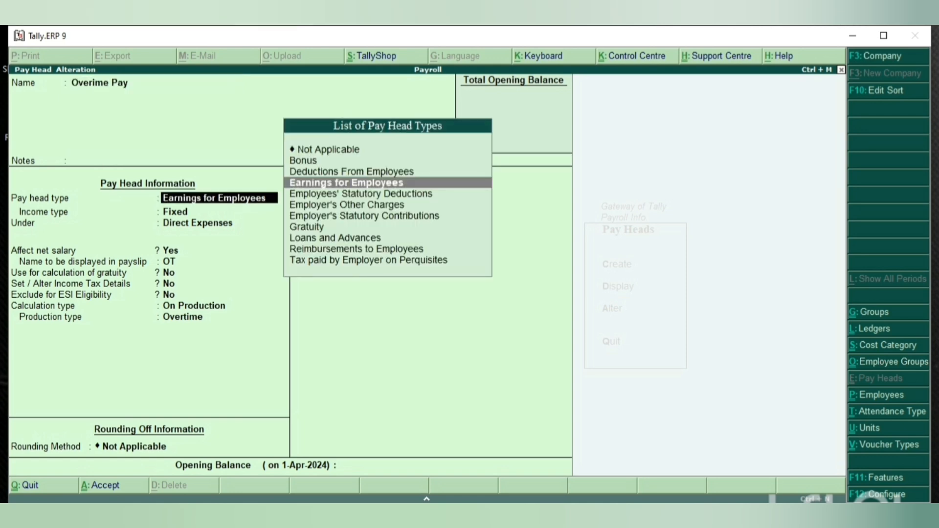
key("Return")
key("Return")
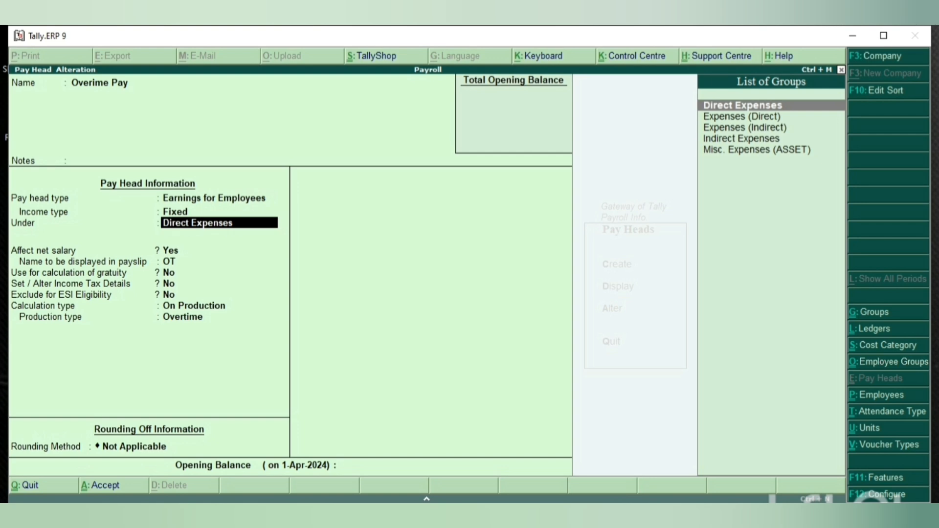
key("Return")
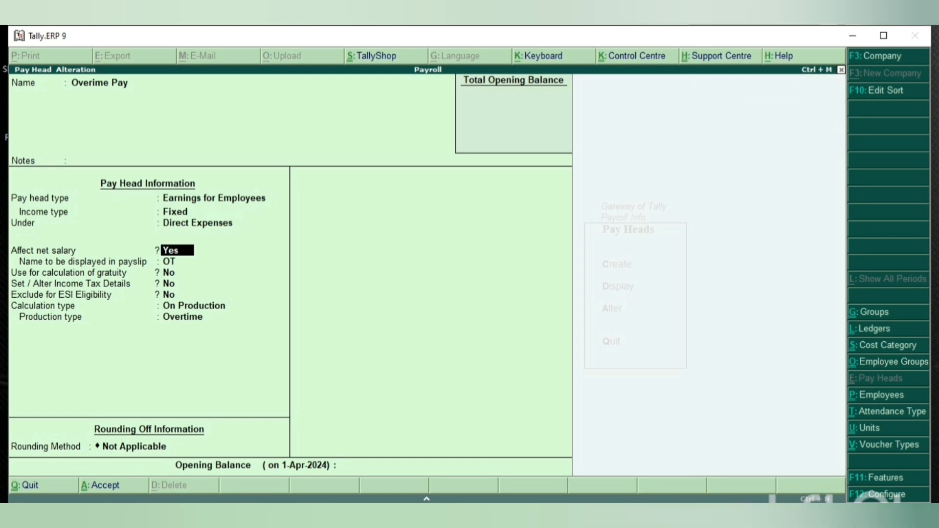
Let Overime Pay affect net salary, shown in the payslip as OT, with gratuity, income tax details and ESI exclusion set to No
key("Return")
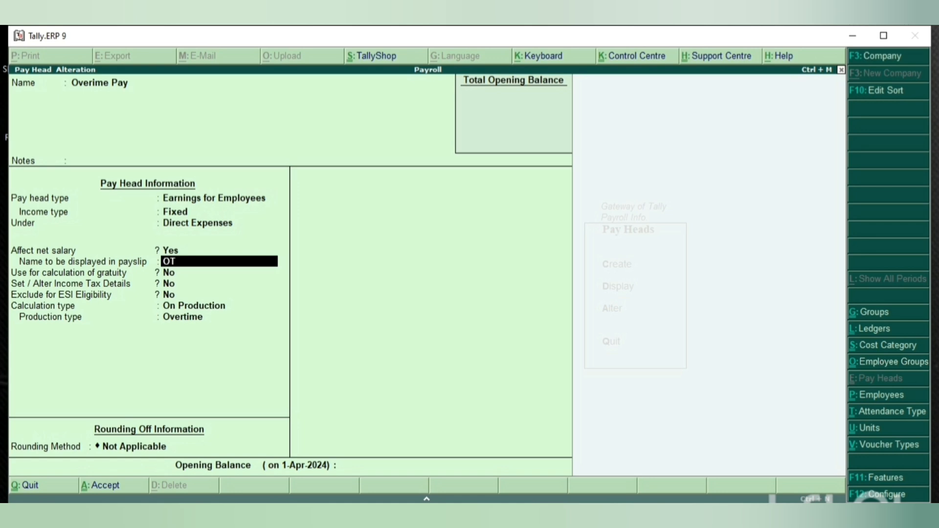
key("Return")
key("Return")
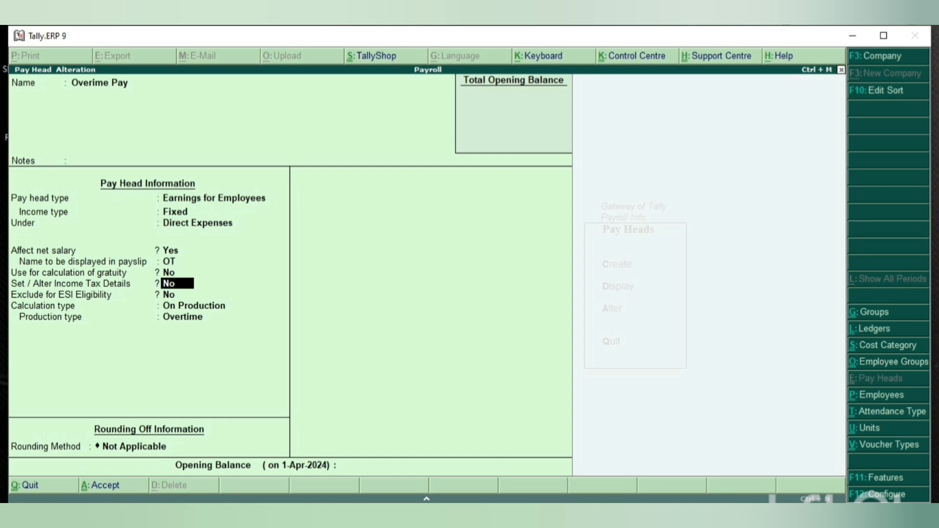
key("Return")
key("Return")
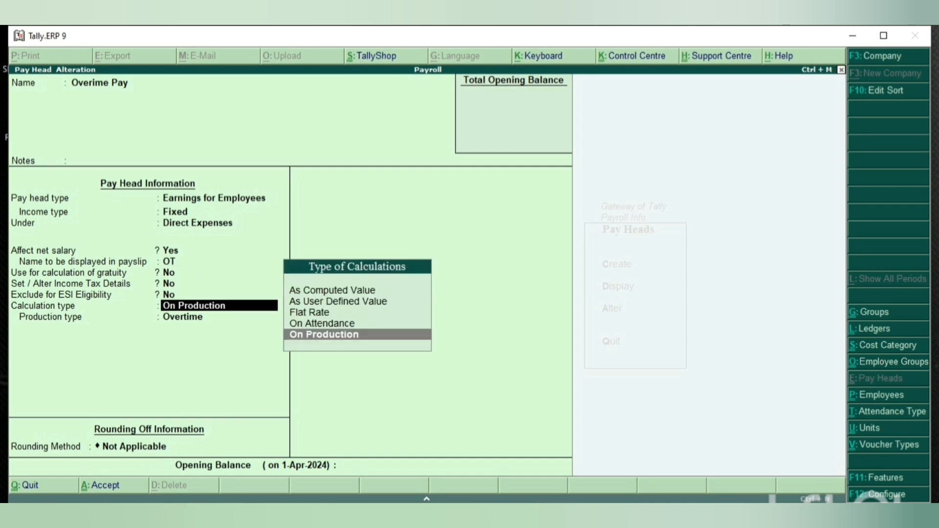
Calculate Overime Pay On Production with production type Overtime and no rounding, and accept it
key("Return")
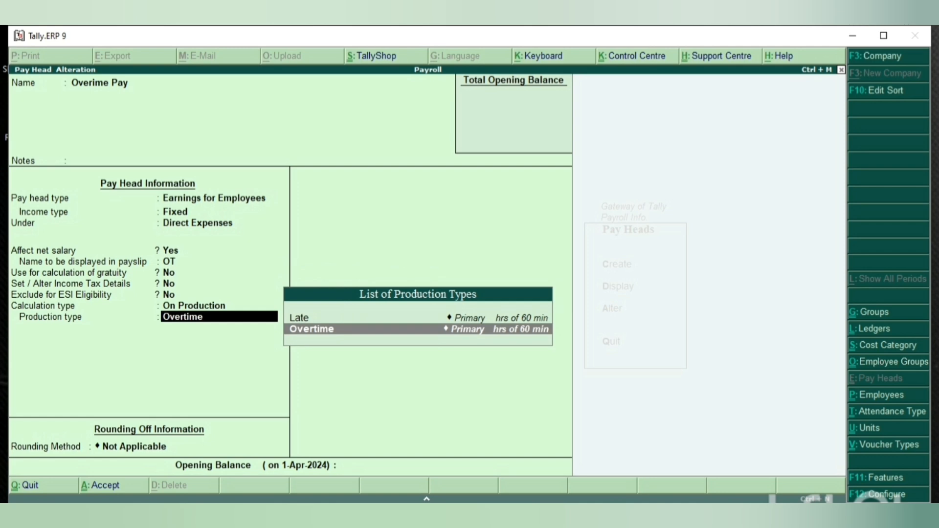
key("Return")
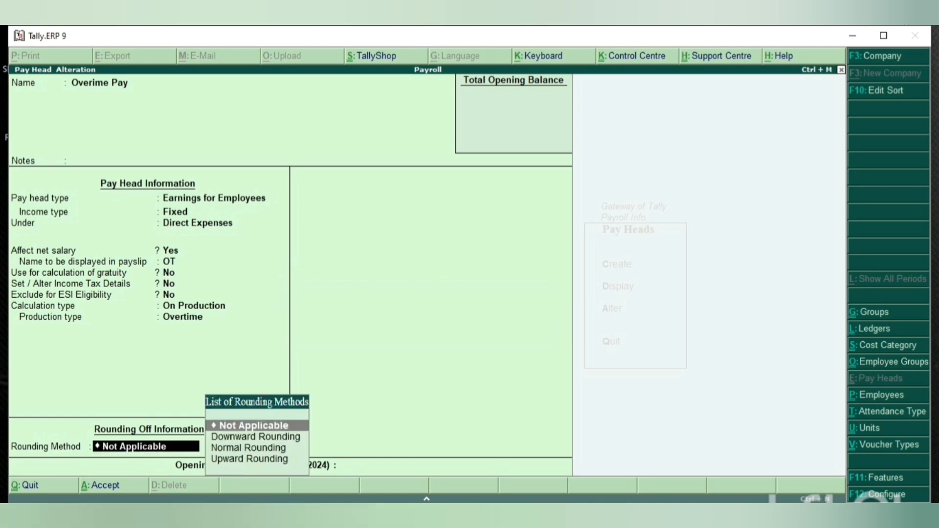
key("Return")
key("Return")
Open the Professional Tax pay head and define it as Employees' Statutory Deductions, statutory pay type Professional Tax, under Current Liabilities
key("Return")
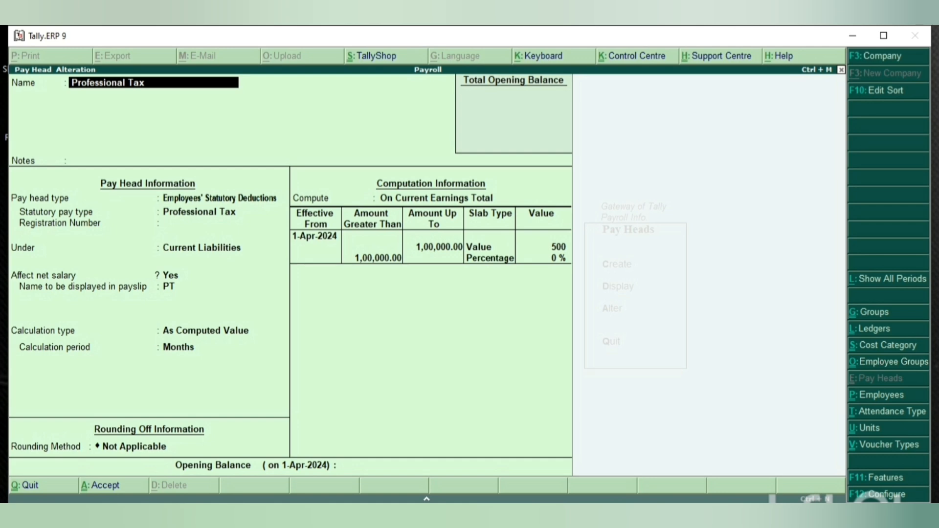
key("Return")
key("Return")
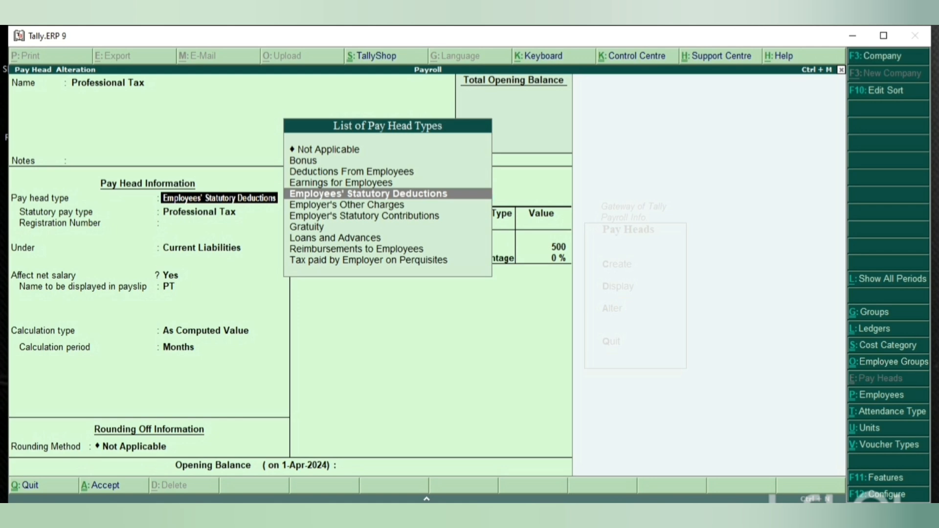
key("Return")
key("Return")
key("Return")
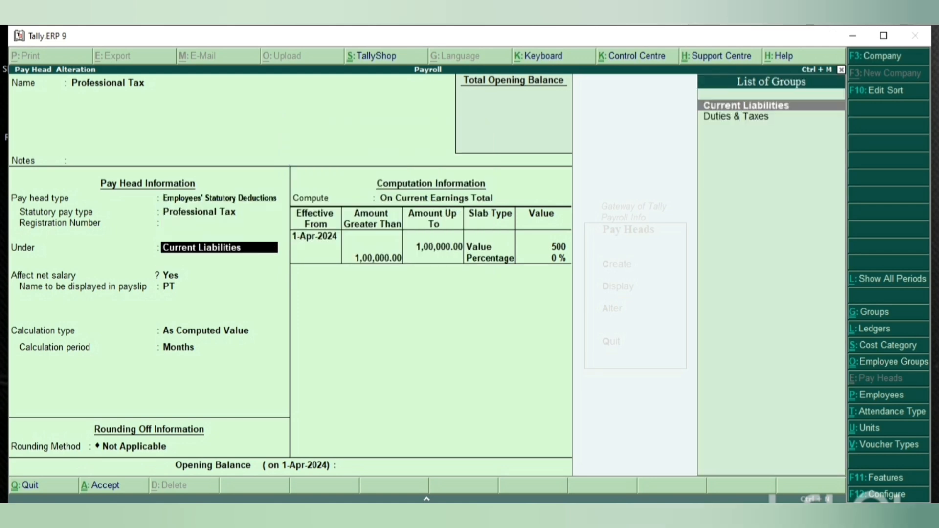
key("Return")
Let Professional Tax affect net salary and set its payslip display name to Pf
key("Return")
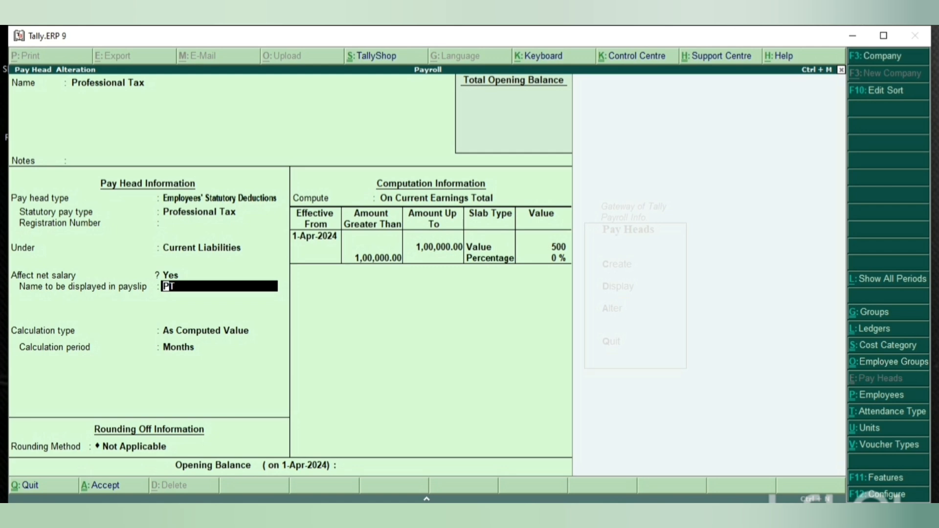
type("Pf")
key("Return")
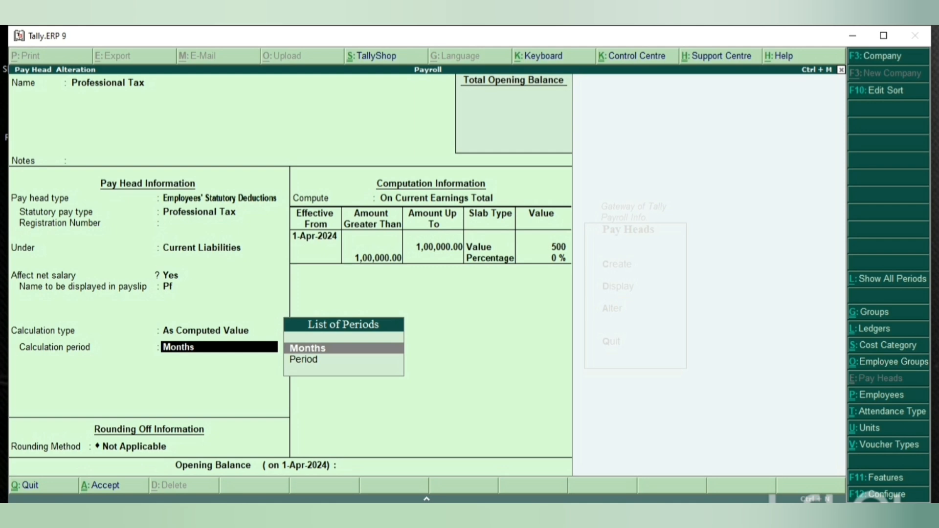
Set the Professional Tax calculation period to Months with no rounding and compute it On Current Earnings Total
key("Return")
key("Return")
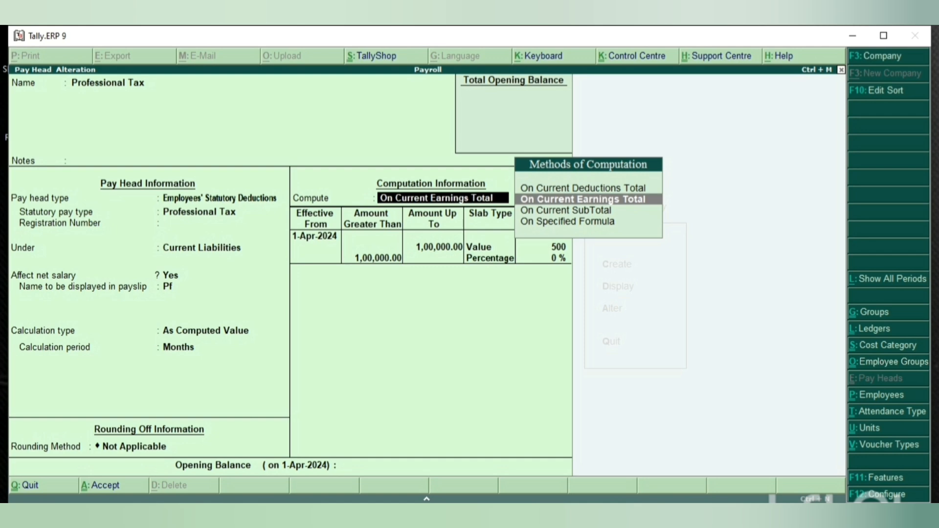
key("Down")
key("Down")
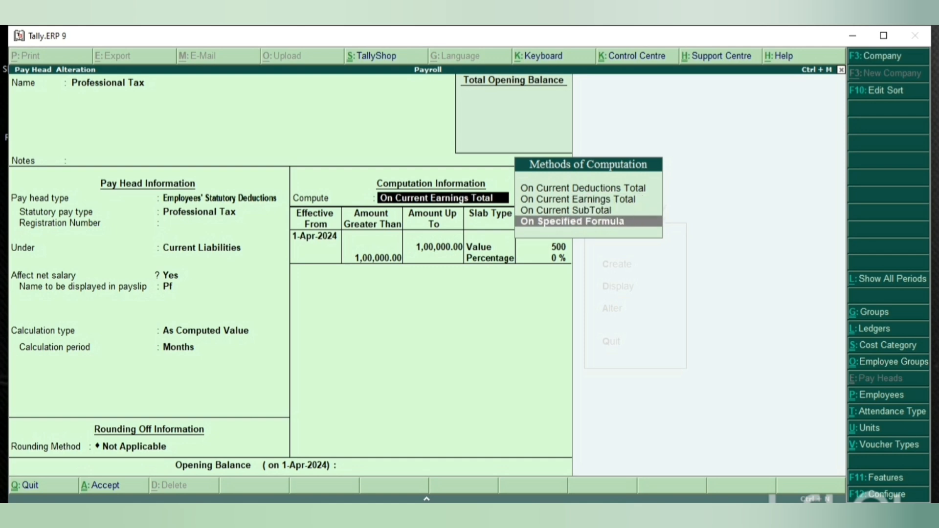
key("Up")
key("Up")
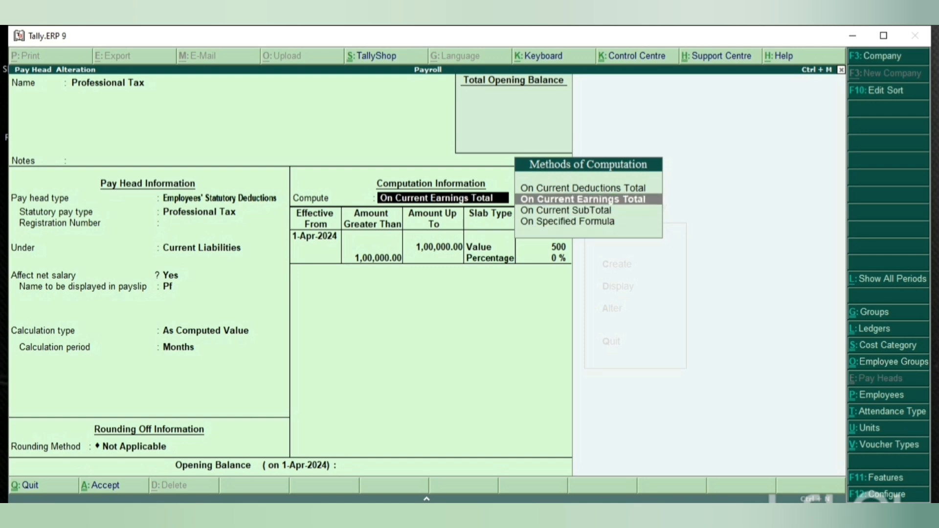
key("Return")
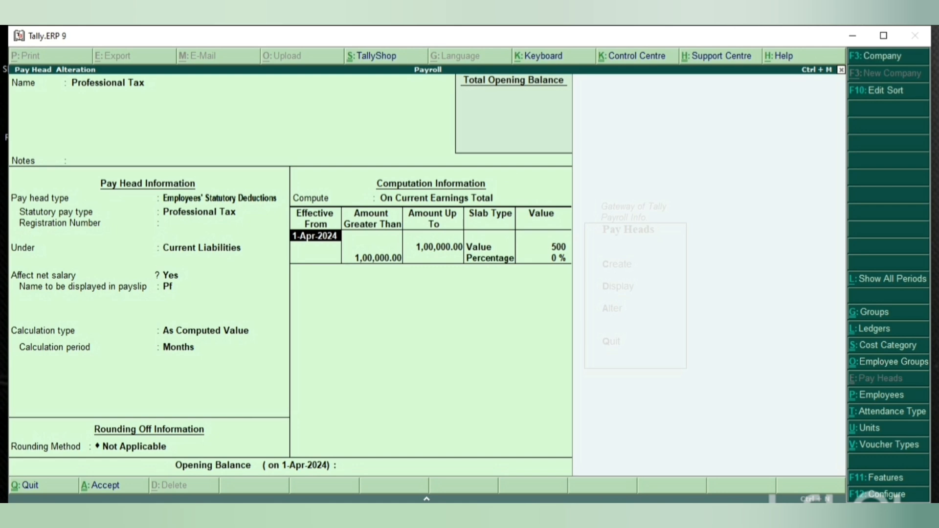
Set the Professional Tax slabs effective 1-Apr-2024 to a value of 500 up to 1,00,000 and 0% above, and accept the pay head
key("Return")
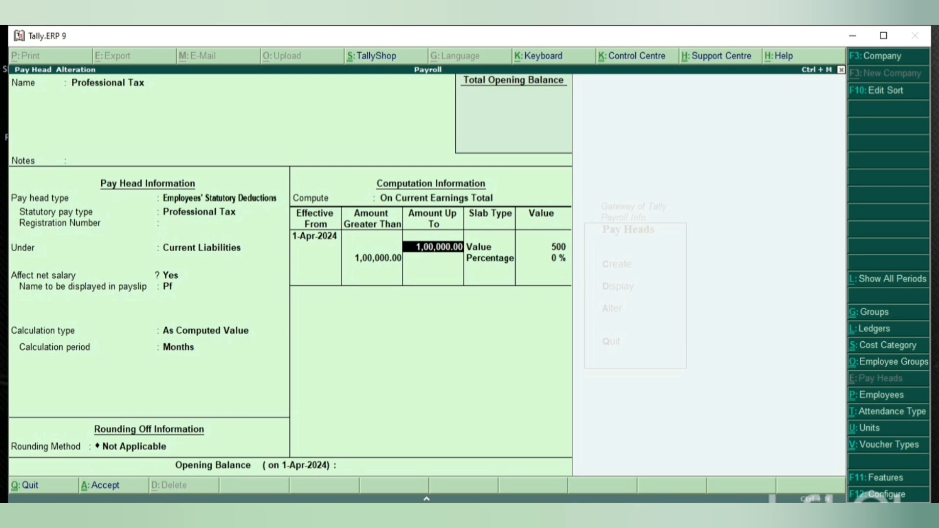
key("Return")
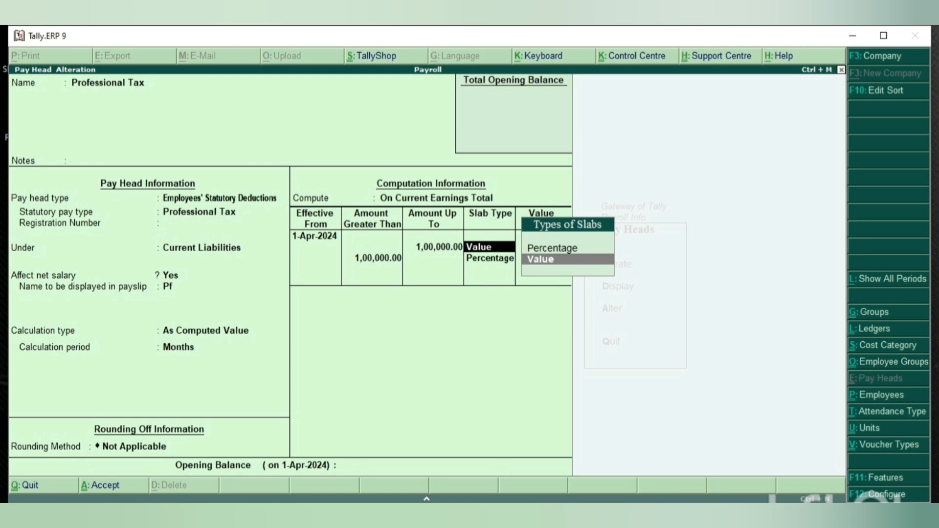
key("Return")
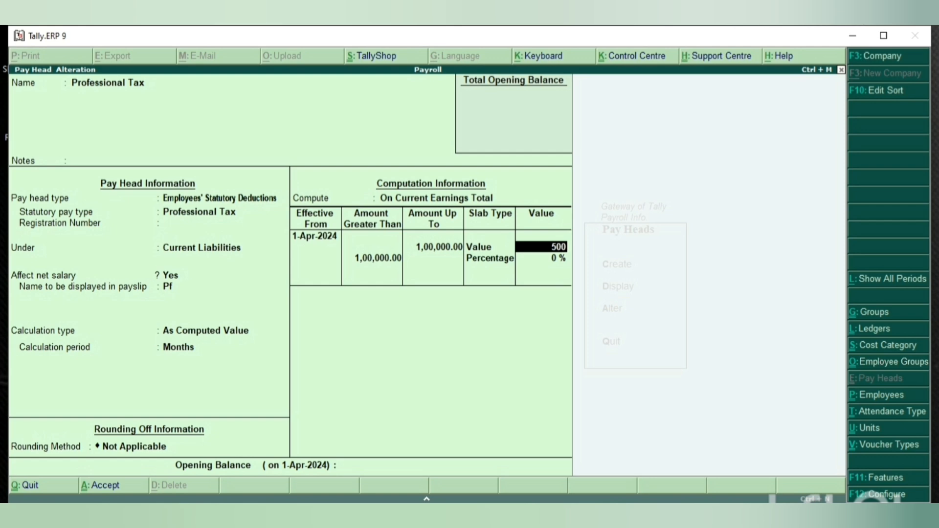
key("Return")
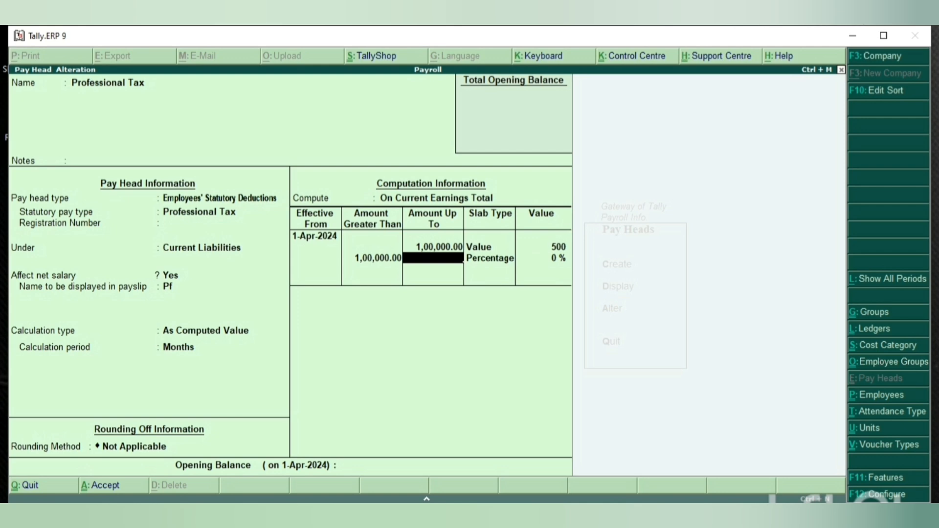
key("Return")
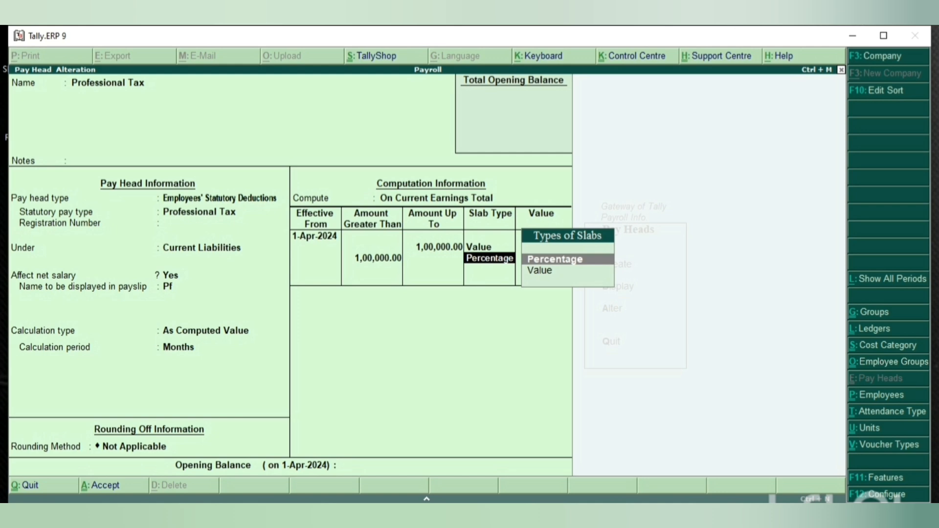
key("Return")
key("Return")
key("Return")
key("Return")
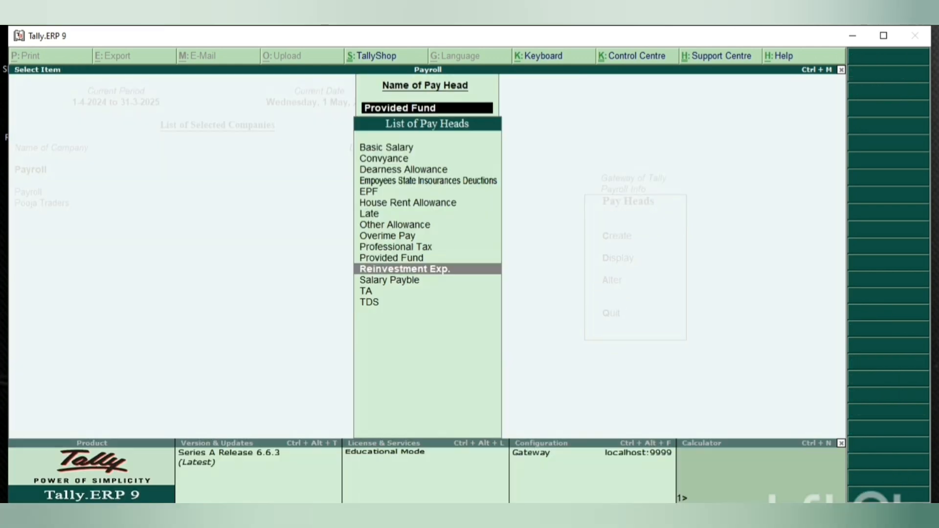
Open the Reinvestment Exp. pay head and define it as Earnings for Employees with Fixed income type
key("Return")
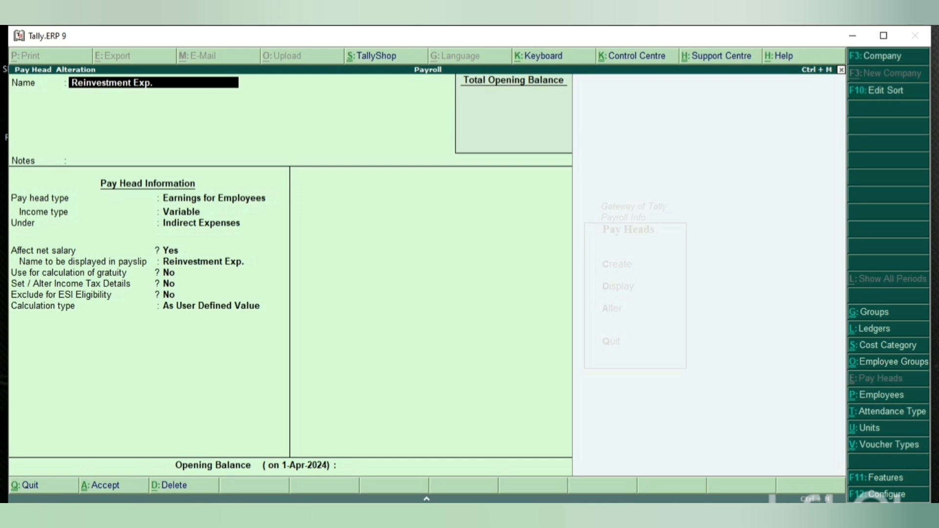
key("Return")
key("Return")
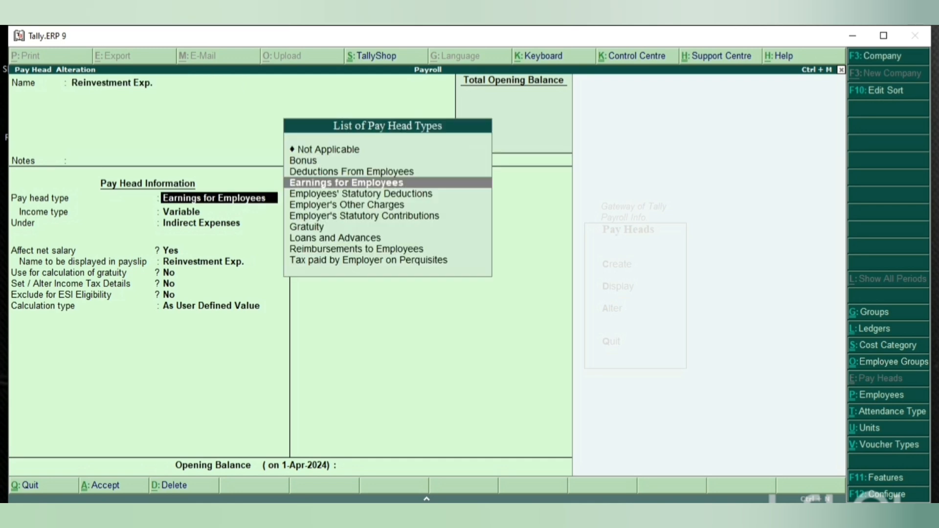
key("Return")
key("Return")
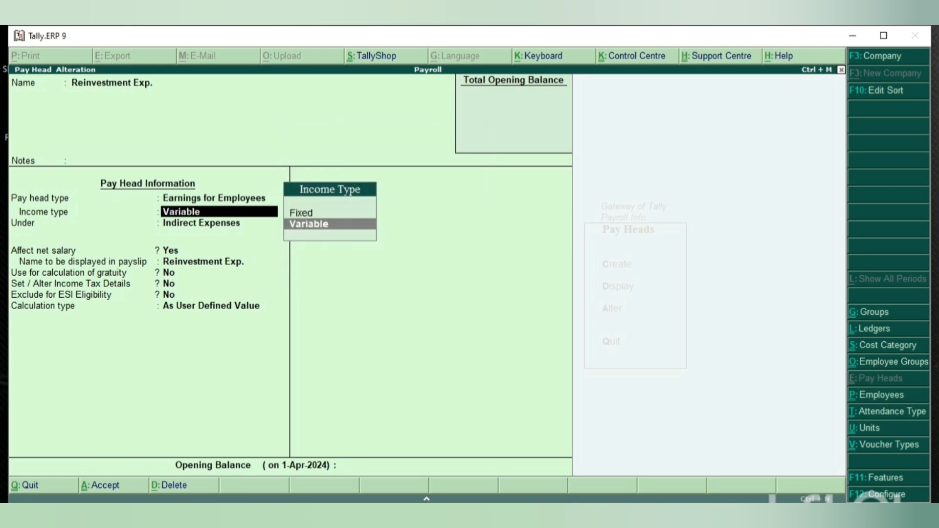
key("BackSpace")
key("Up")
key("Return")
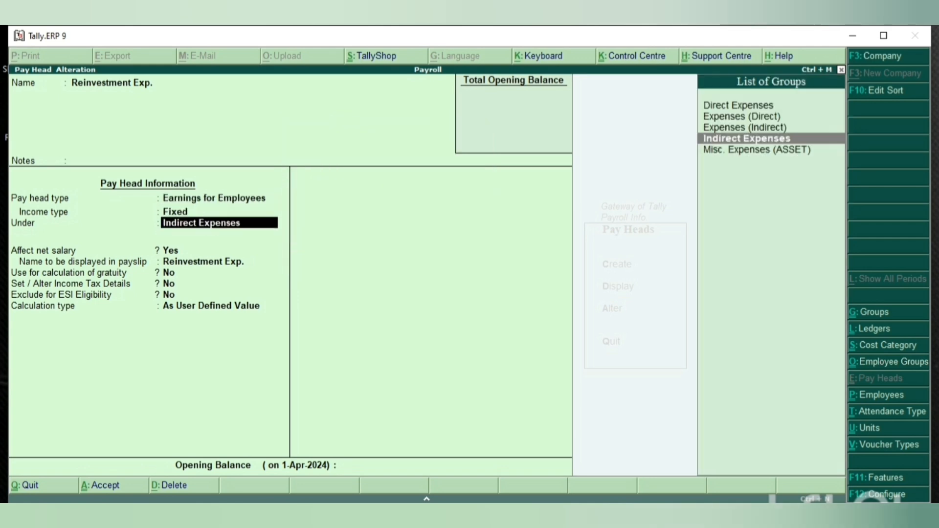
Place Reinvestment Exp. under Indirect Expenses, let it affect net salary under its own payslip name, and keep gratuity, income tax and ESI options at No
key("Return")
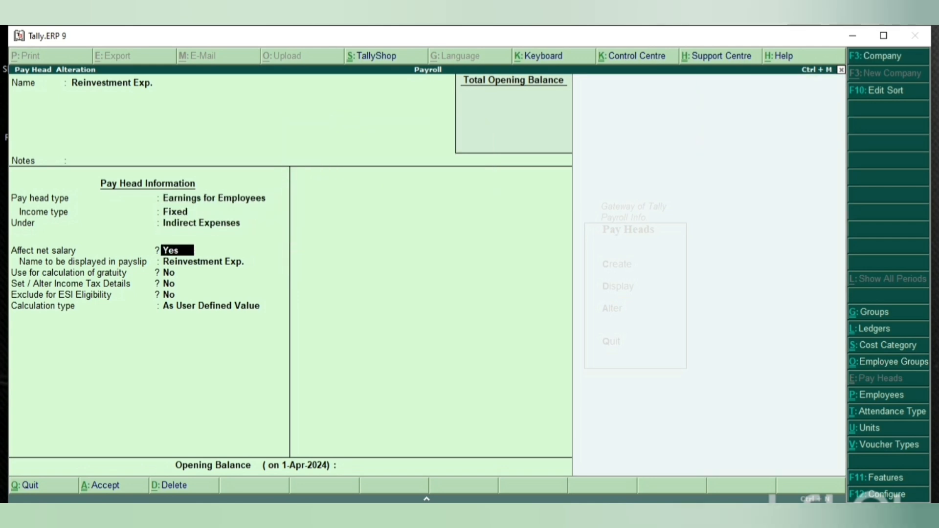
key("Return")
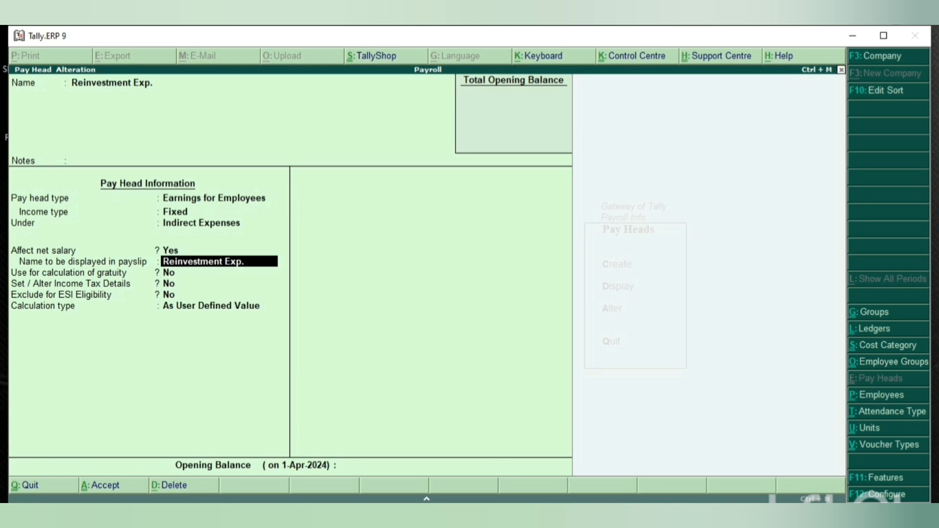
key("Return")
key("Return")
key("Return")
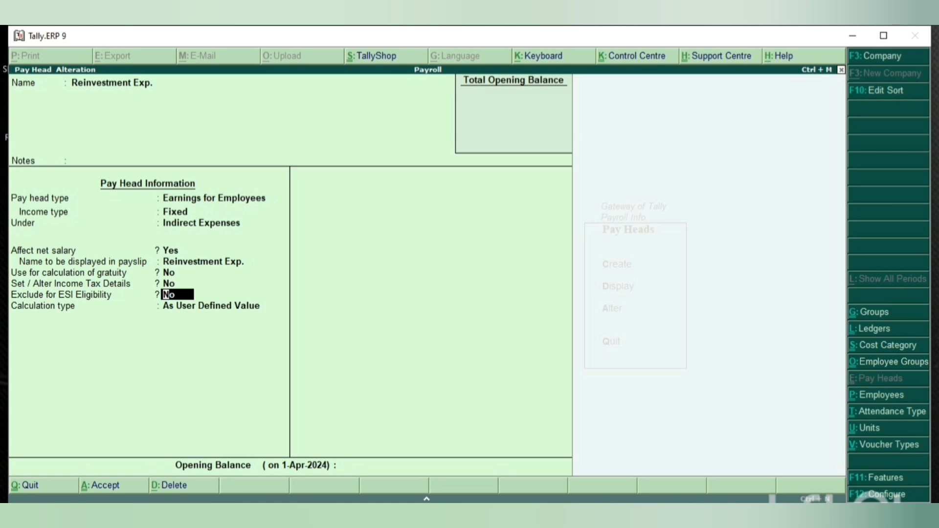
key("Return")
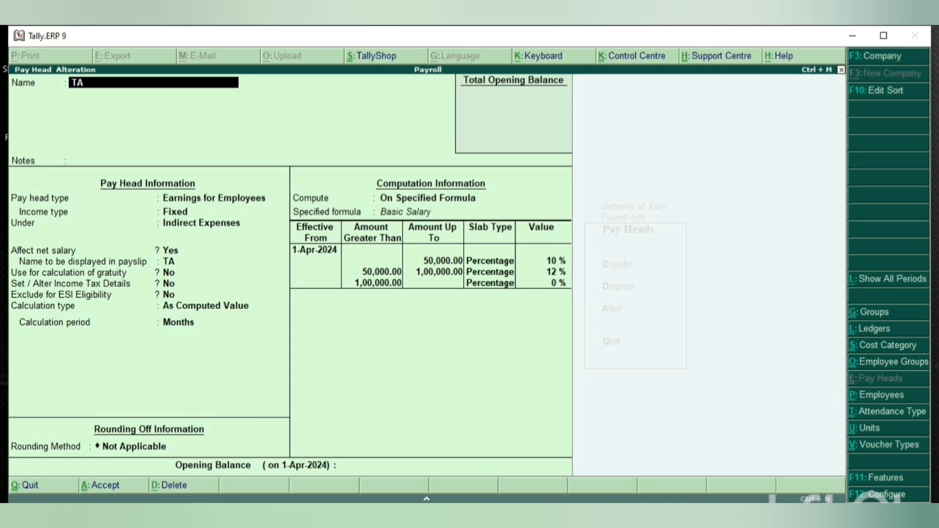
Define the TA pay head as Earnings for Employees with Fixed income type under Indirect Expenses
key("Return")
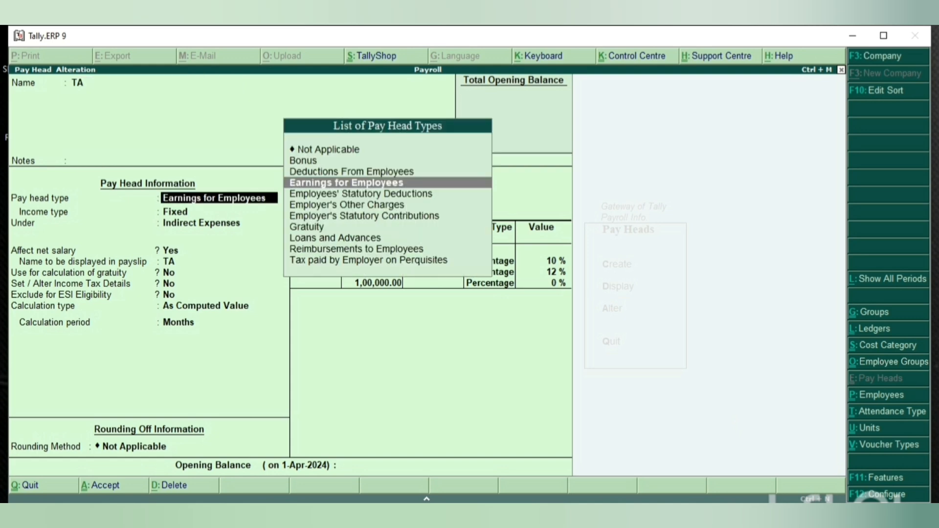
key("Return")
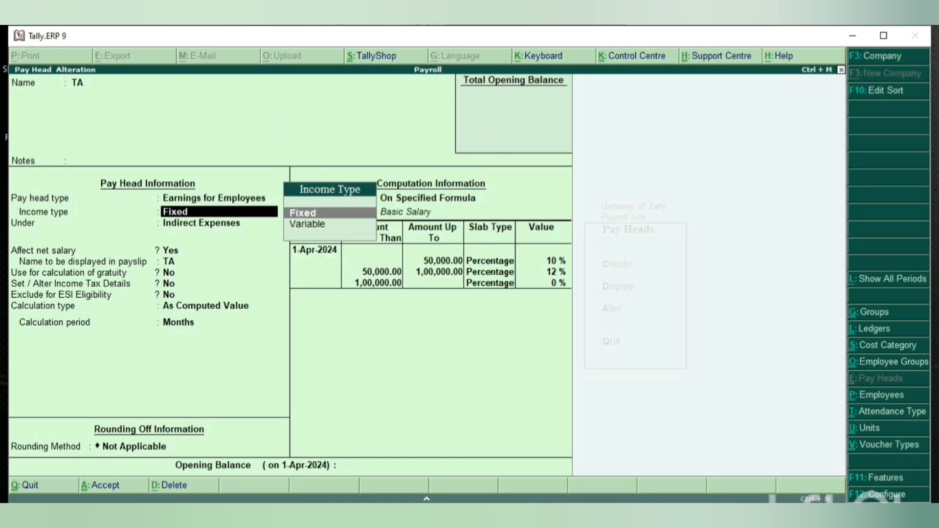
key("Return")
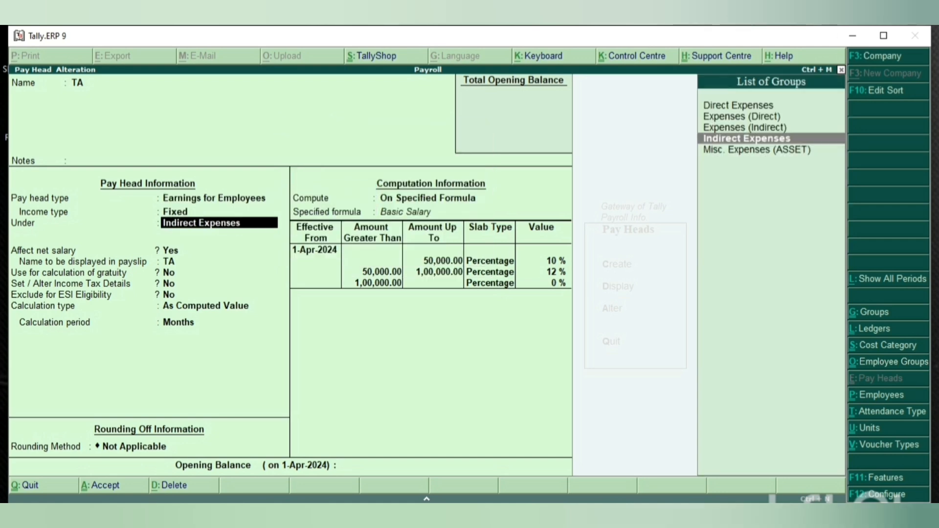
key("Return")
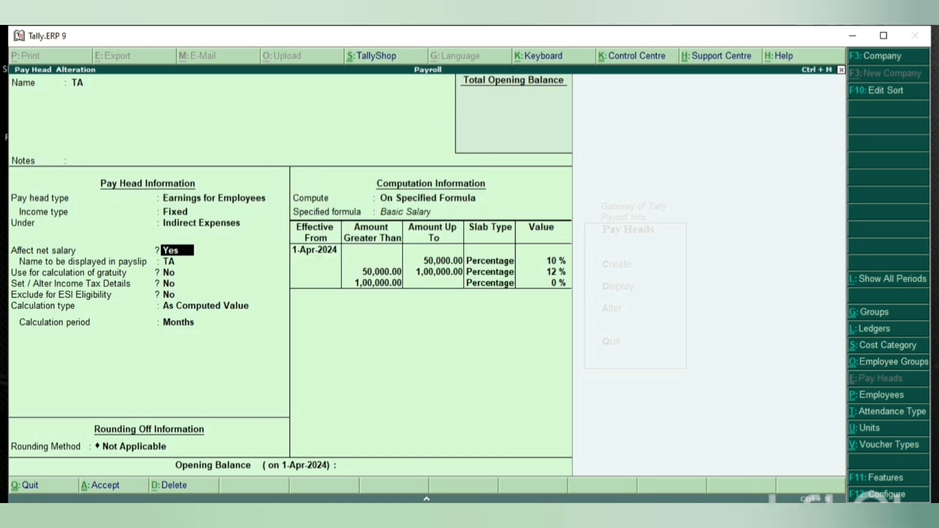
Let TA affect net salary with payslip name TA, and keep gratuity, income tax details and ESI exclusion at No
key("Return")
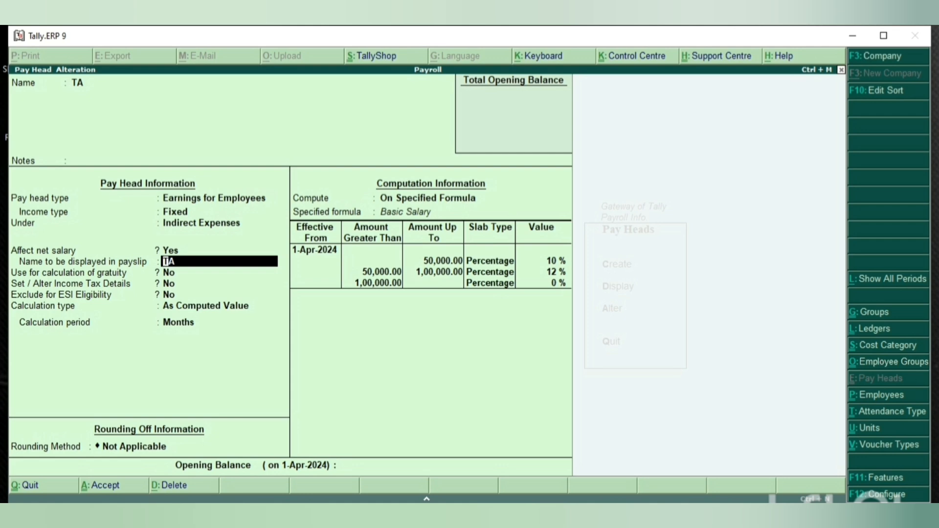
key("Return")
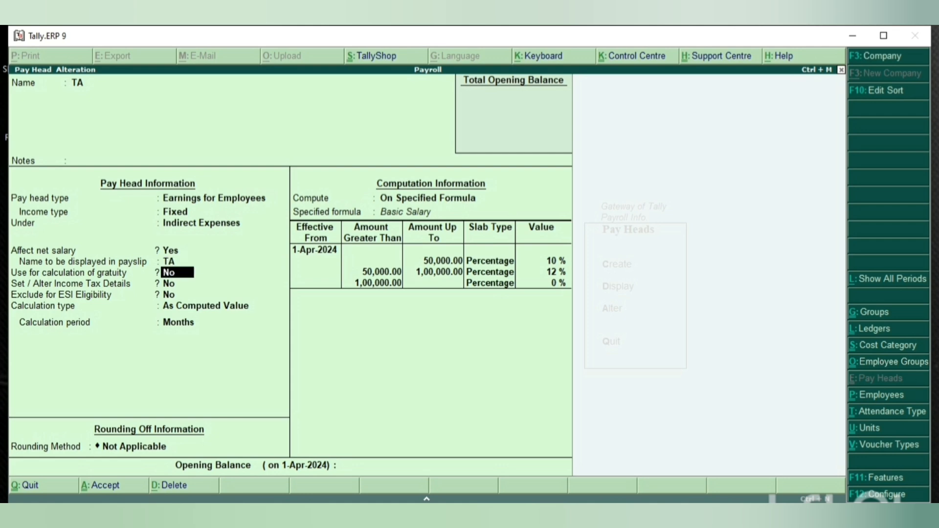
key("Return")
key("Return")
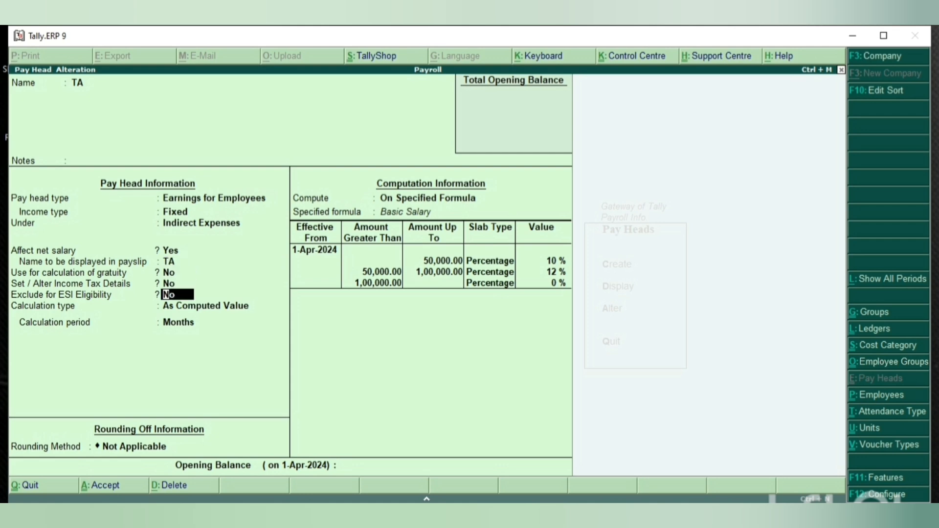
key("Return")
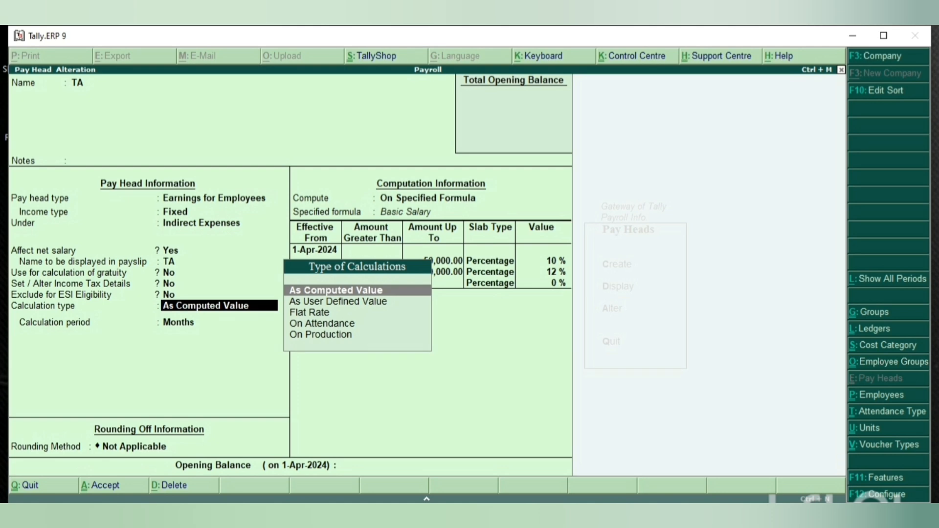
Calculate TA As Computed Value with no rounding, computed On Specified Formula from Basic Salary
key("Return")
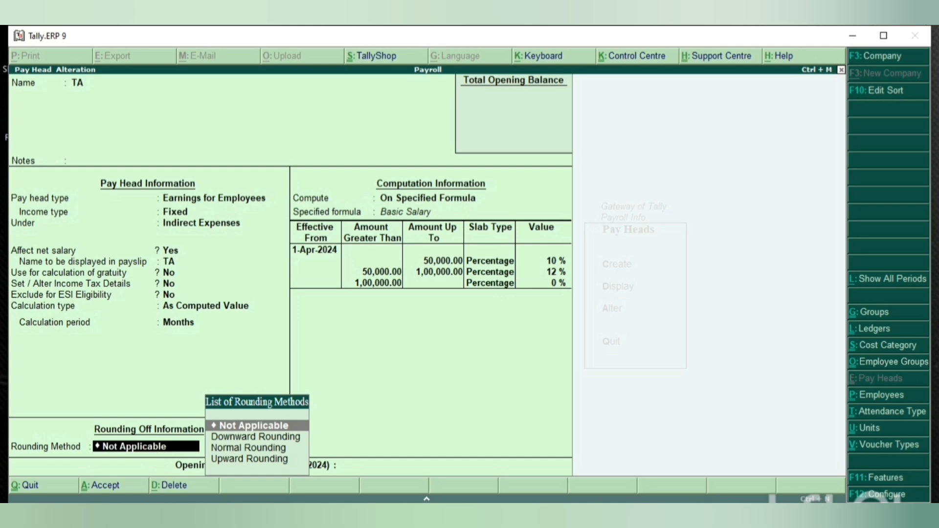
key("Return")
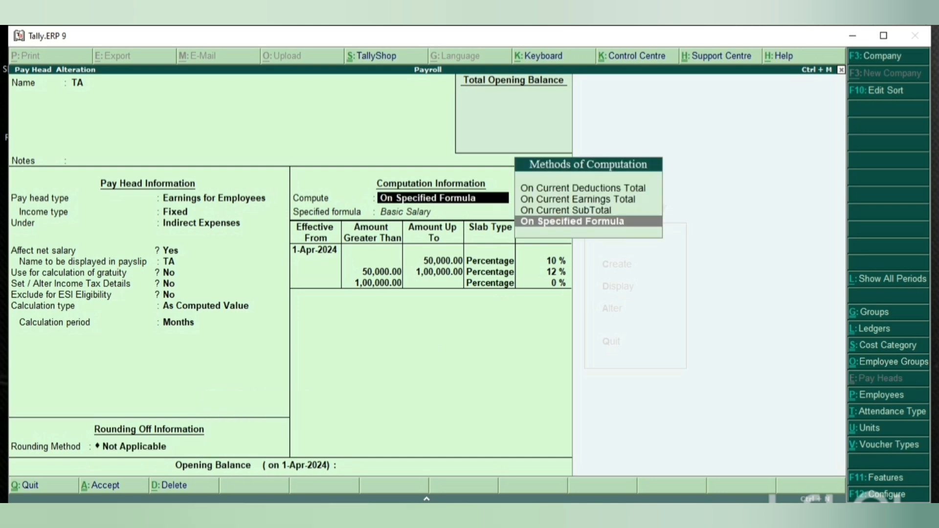
key("Return")
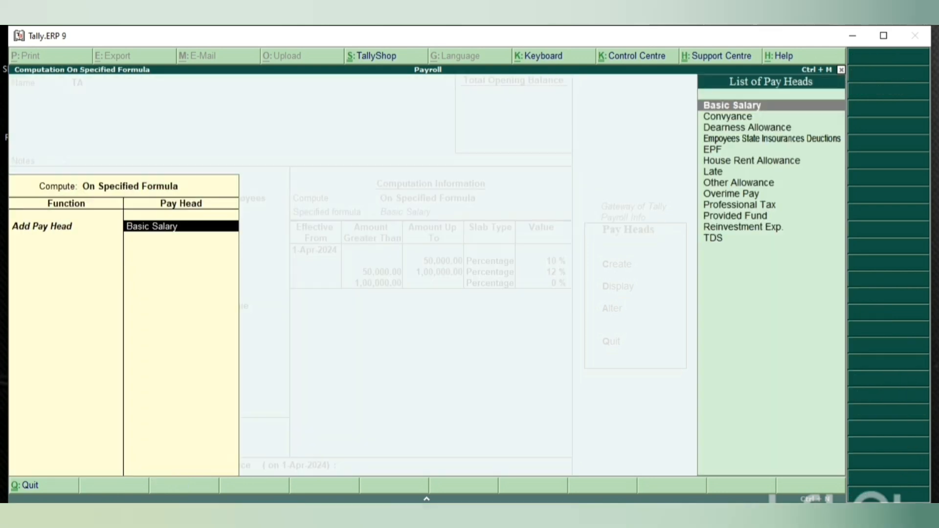
key("Return")
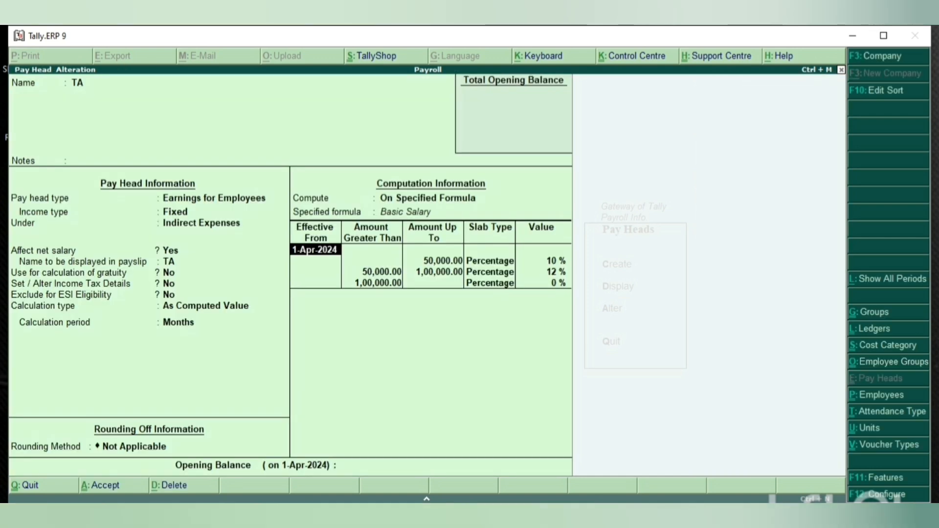
Set TA percentage slabs effective 1-Apr-2024 to 10% up to 50,000, 12% up to 1,00,000 and 0% above, and accept the pay head
key("Return")
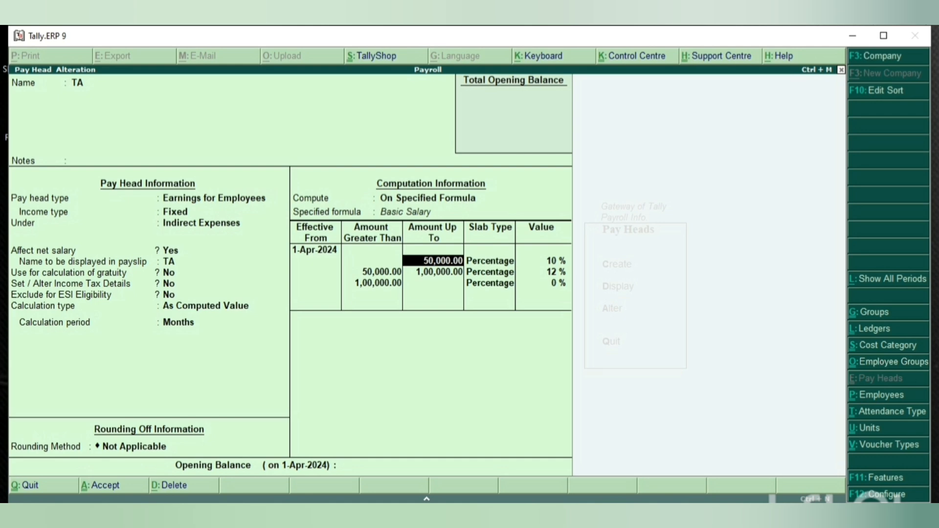
key("Return")
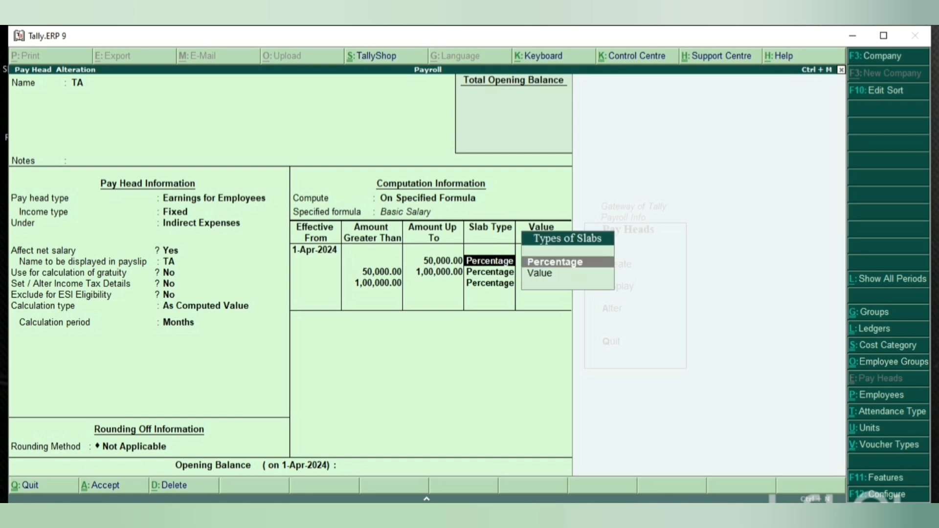
key("Return")
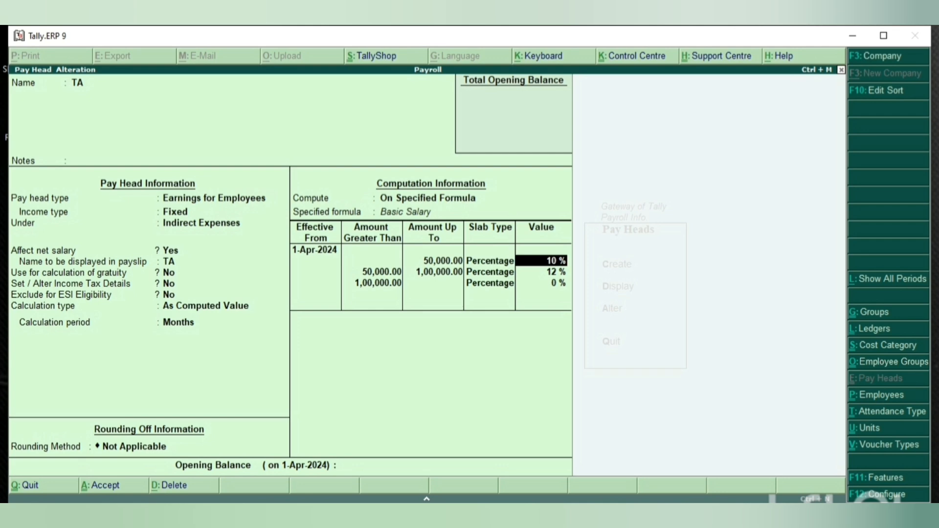
key("Return")
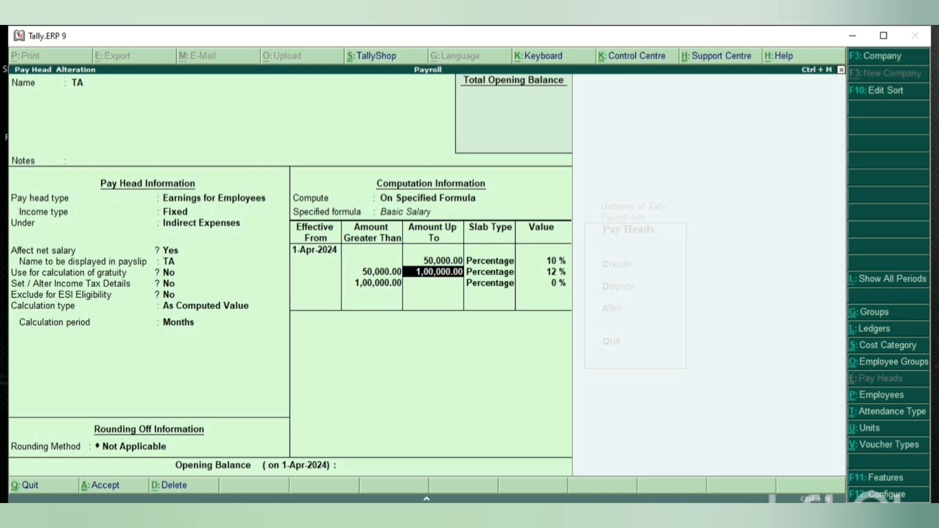
key("Return")
key("Return")
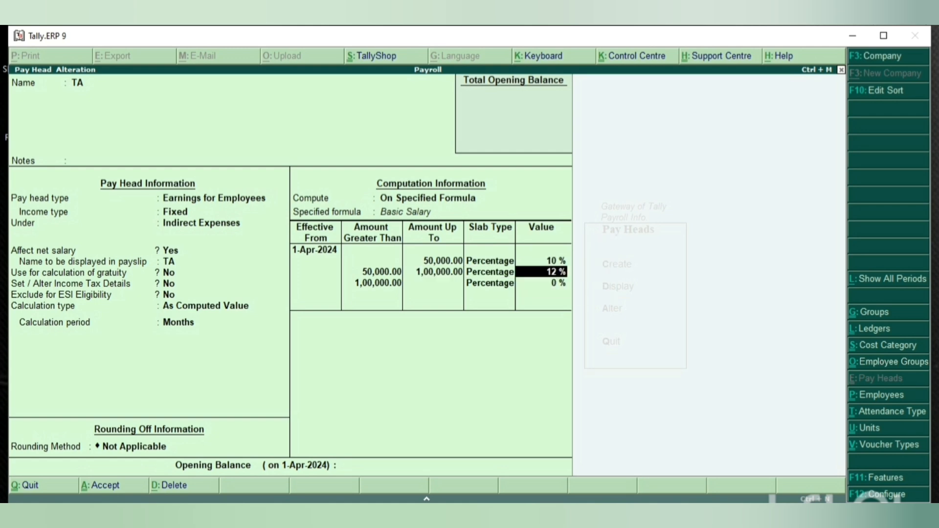
key("Return")
key("Return")
key("Return")
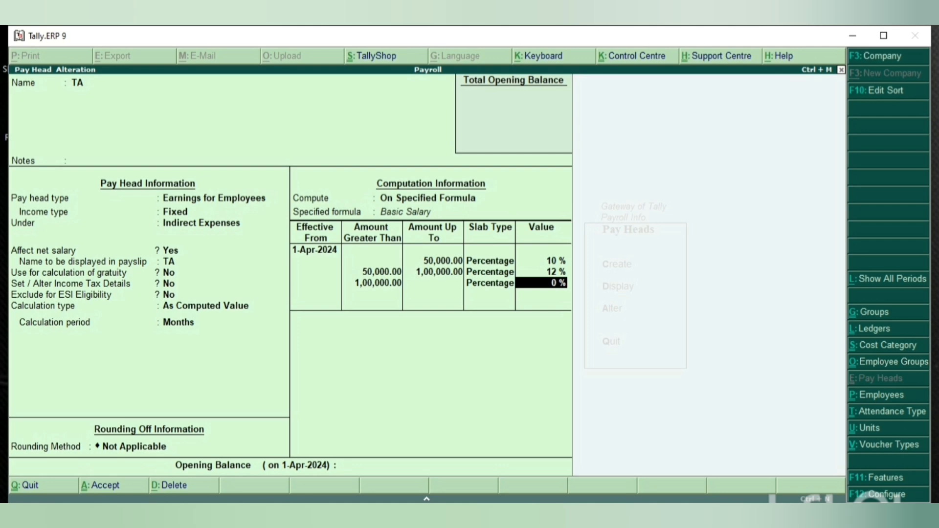
key("Return")
key("Return")
key("Return")
key("Return")
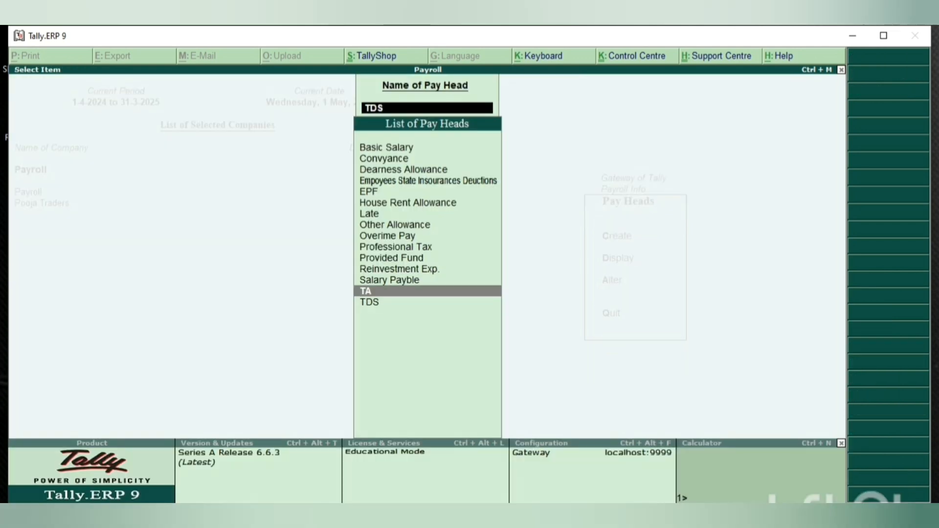
Review the full list of pay heads and return to the Gateway of Tally
key("Up")
key("Up")
key("Up")
key("Up")
key("Up")
key("Up")
key("Up")
key("Up")
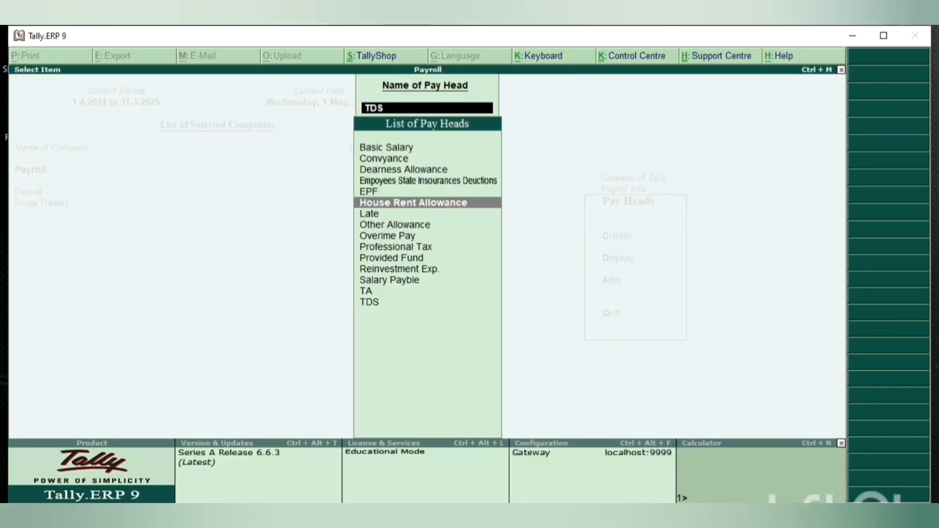
key("Up")
key("Up")
key("Up")
key("Up")
key("Down")
key("Down")
key("Down")
key("Down")
key("Escape")
key("Escape")
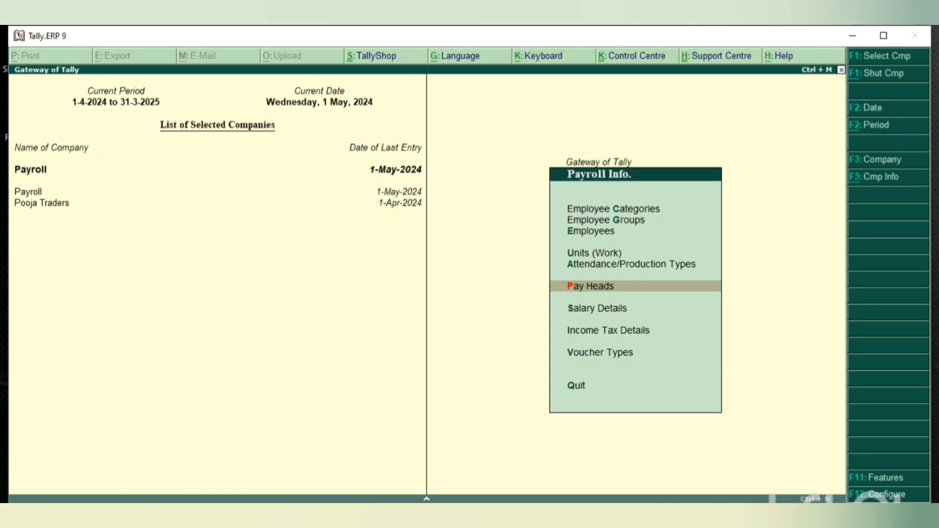
key("Escape")
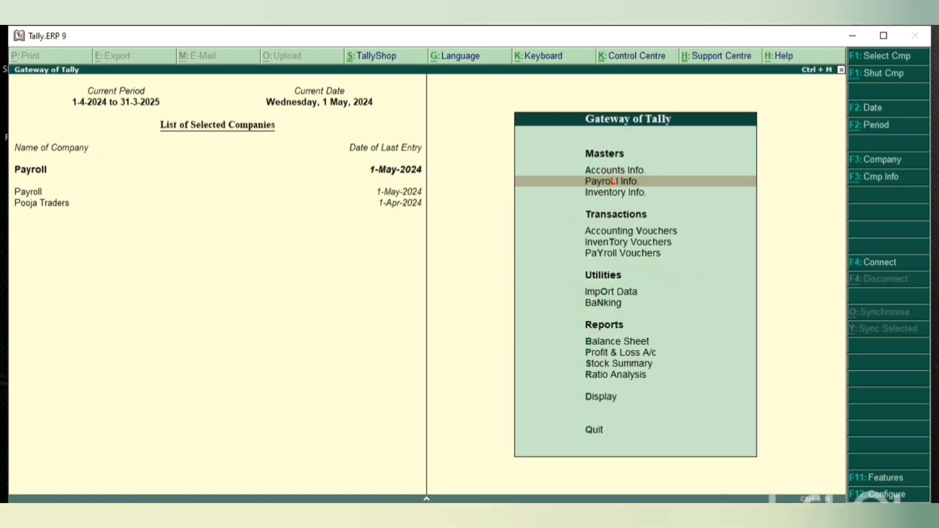
Alter the Head Office employee category with Allocate Revenue Items at Yes and Allocate Non-revenue items at No, and accept it
key("Return")
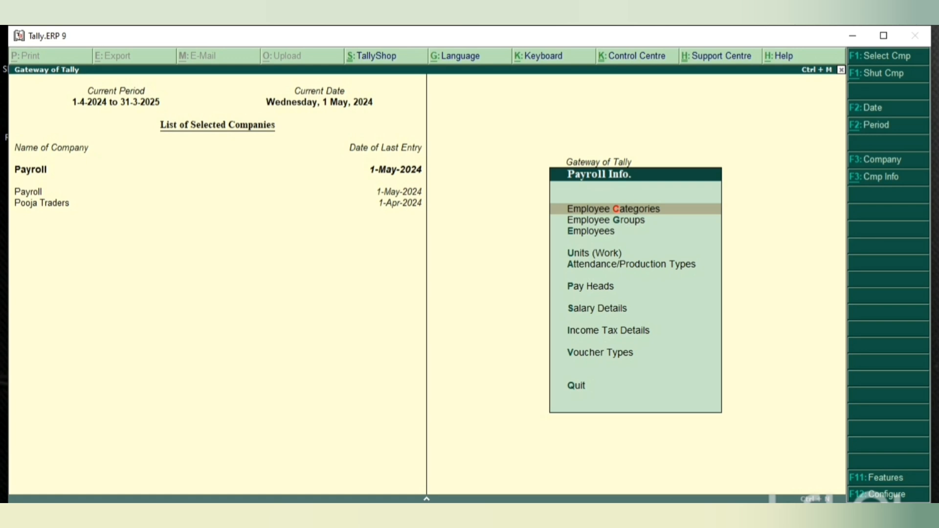
key("Return")
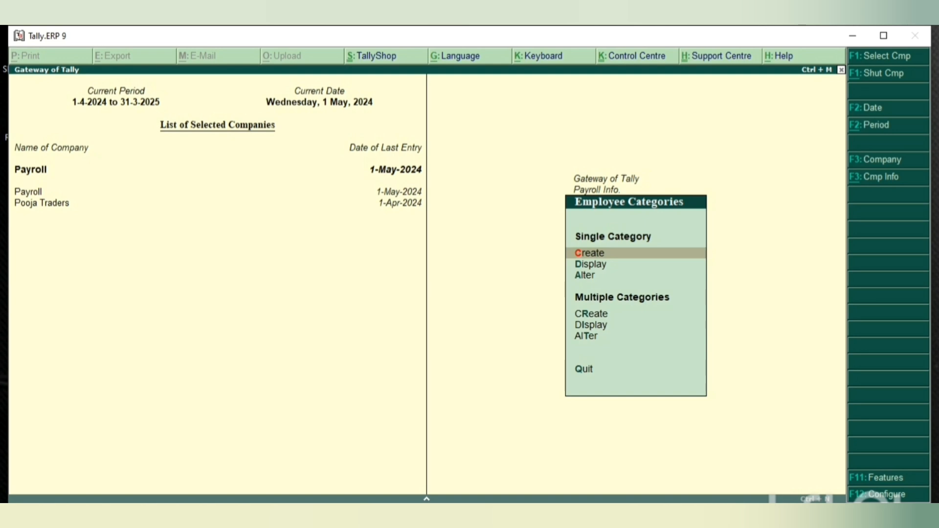
key("Down")
key("Down")
key("Return")
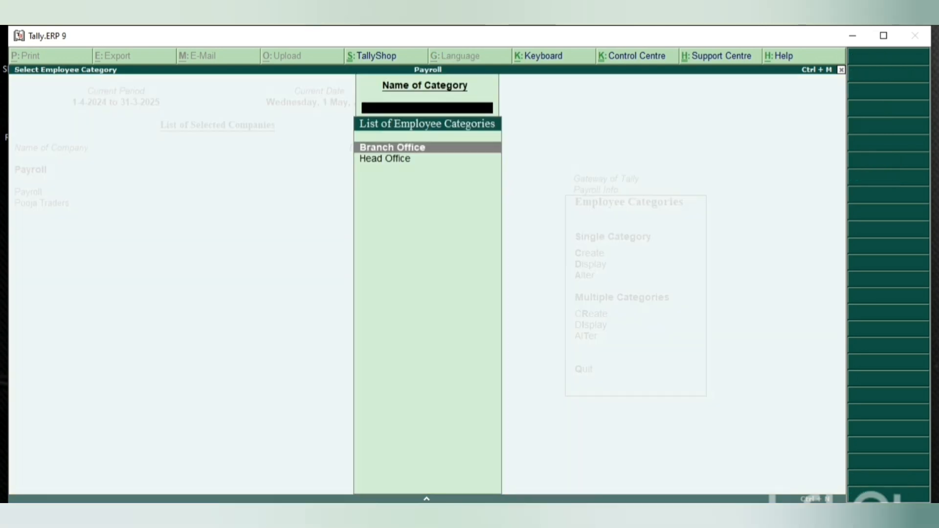
key("Down")
key("Return")
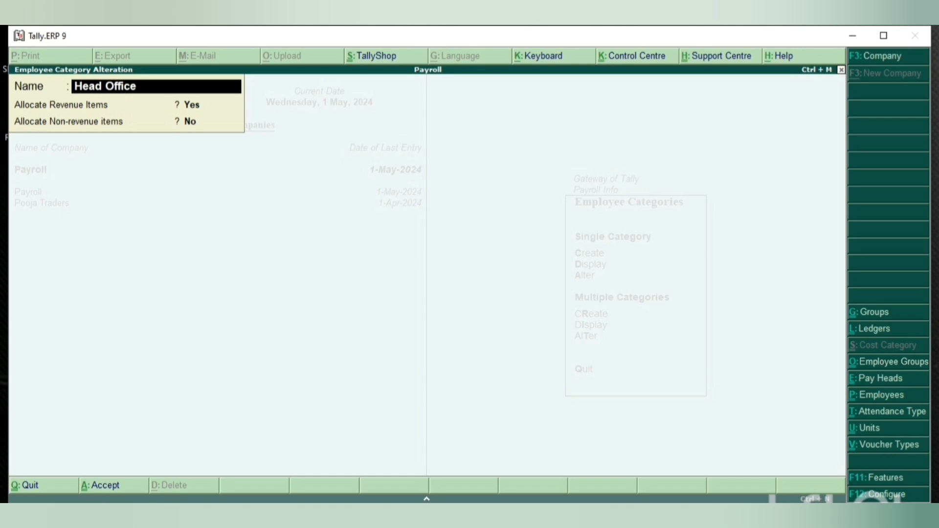
key("Return")
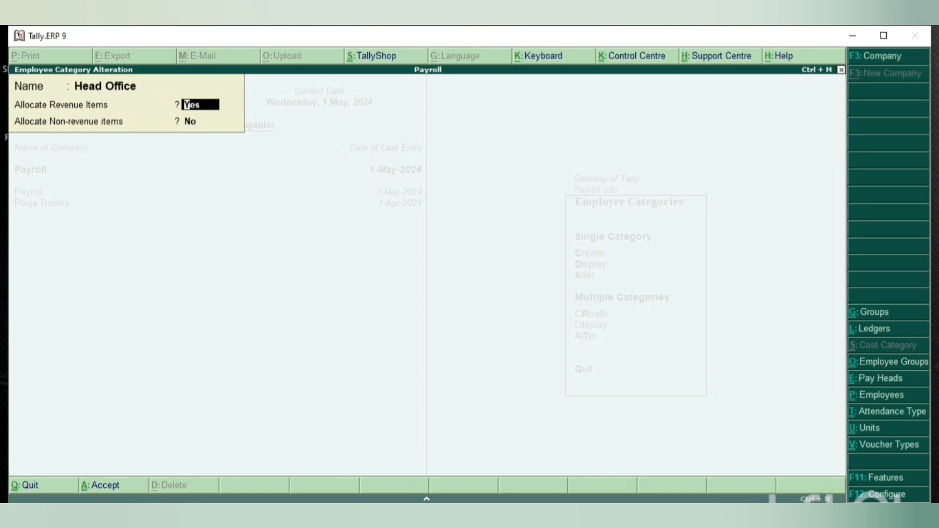
key("Return")
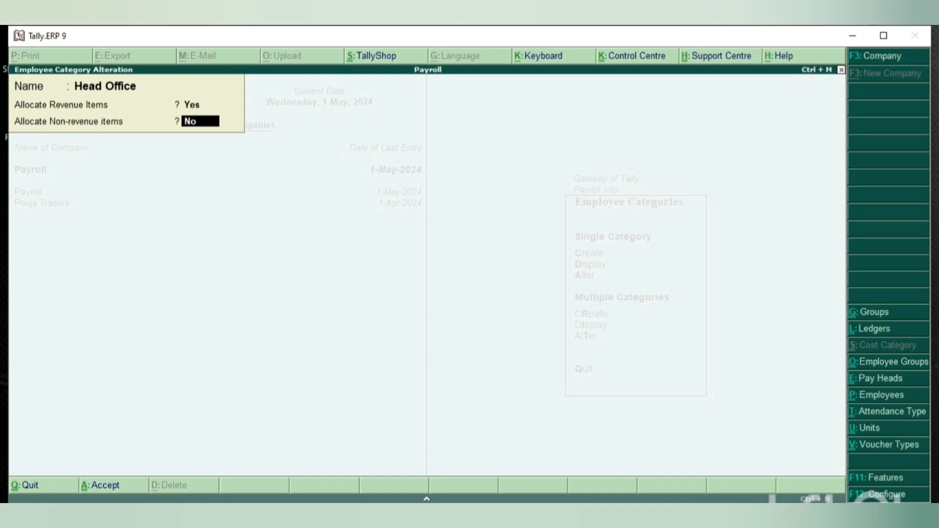
key("Return")
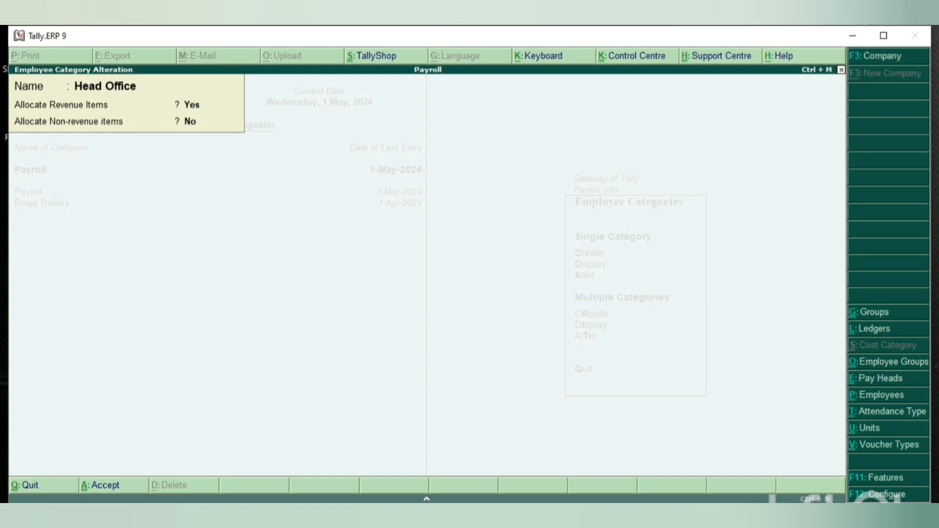
key("Return")
Check the allocation settings of the Branch Office employee category and return to the category list
key("Up")
key("Return")
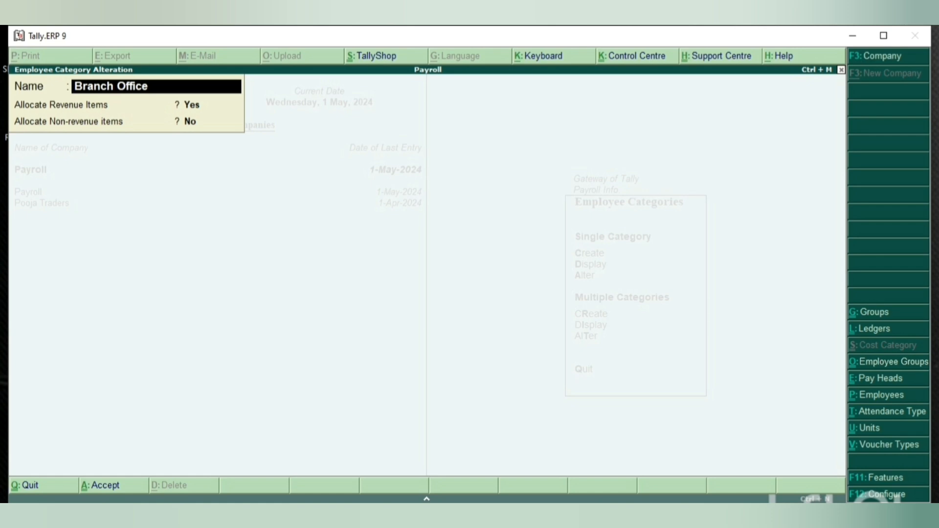
key("Escape")
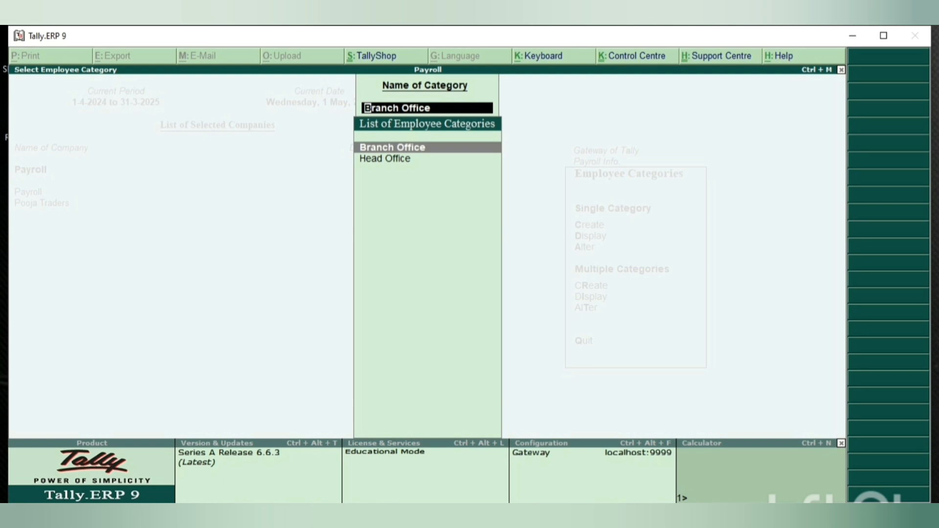
Leave the employee categories and open the Hr employee group for alteration
key("Escape")
key("Escape")
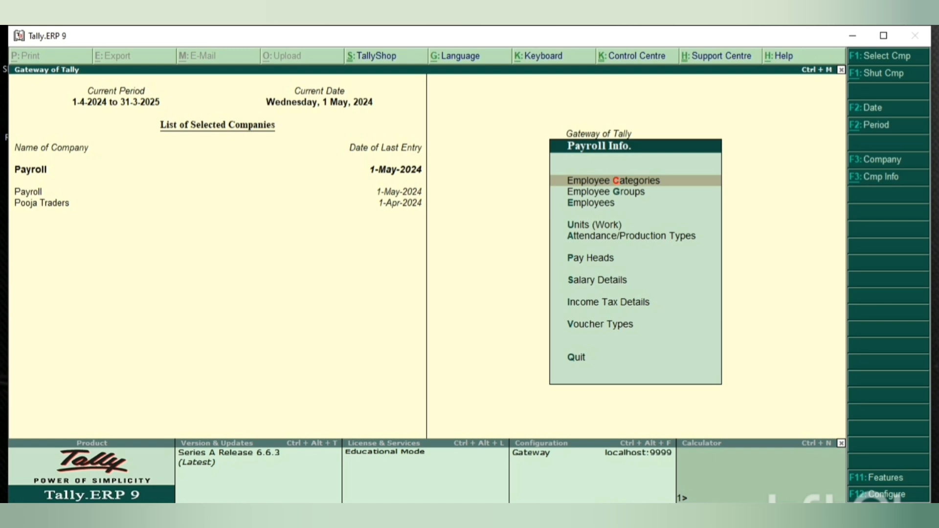
key("Down")
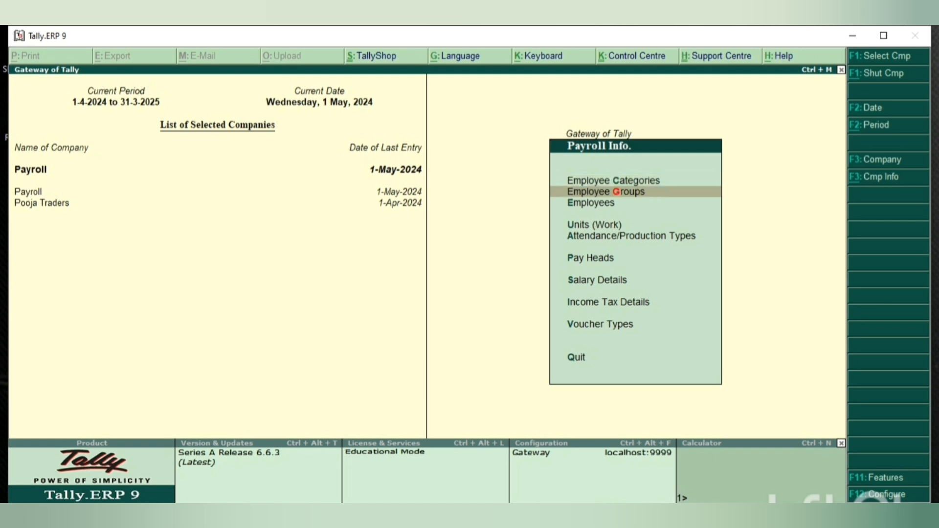
key("Return")
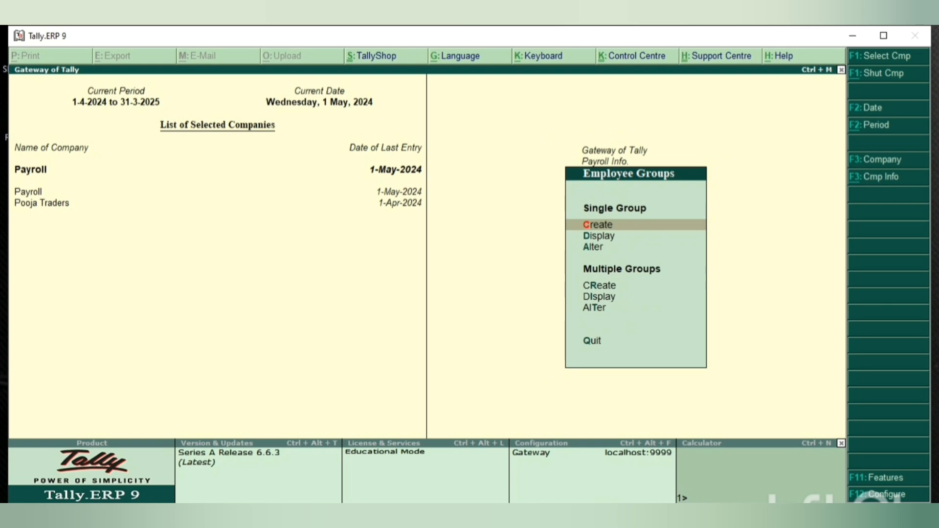
key("Down")
key("Down")
key("Return")
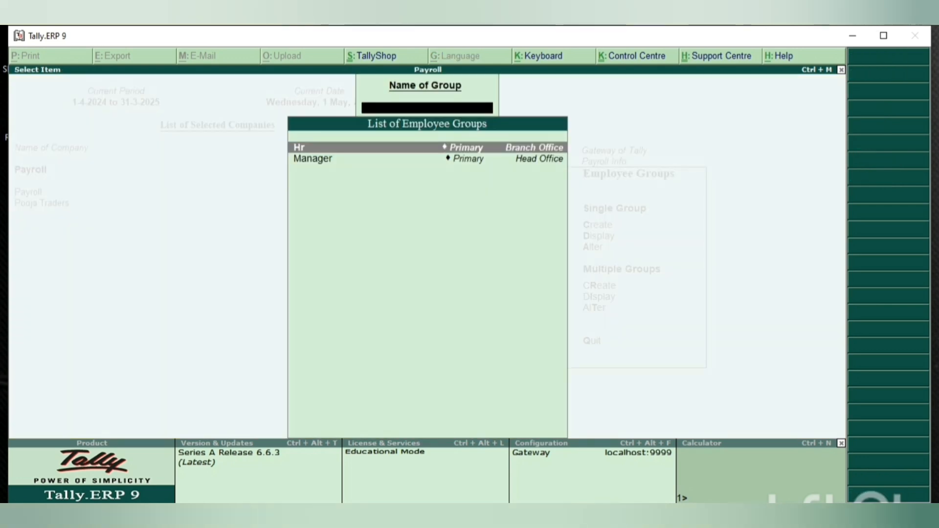
key("Return")
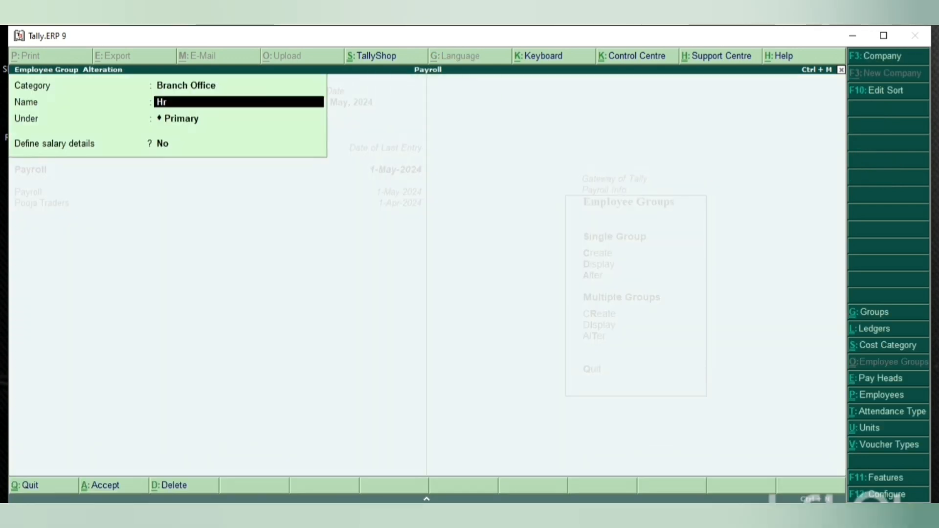
Rename the employee group as HR, keeping category Branch Office, Under Primary and Define salary details at No, and accept it
key("Up")
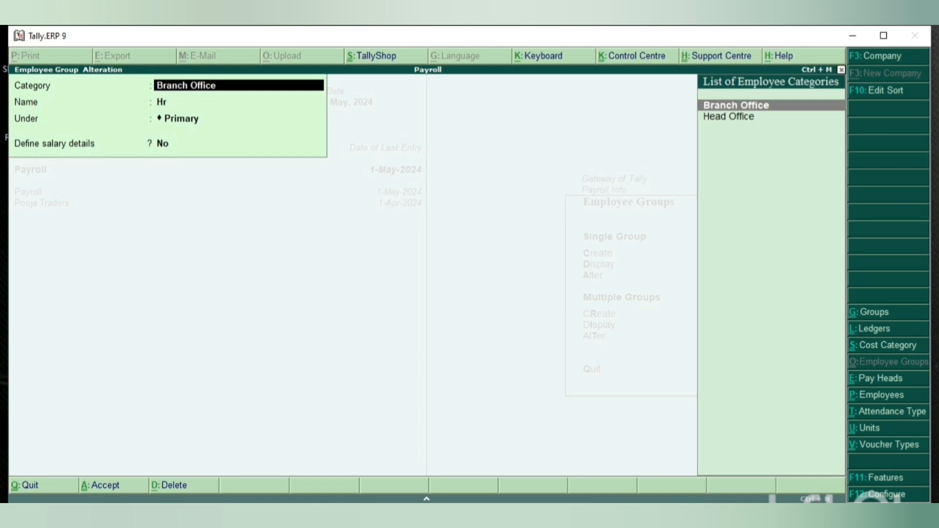
key("Return")
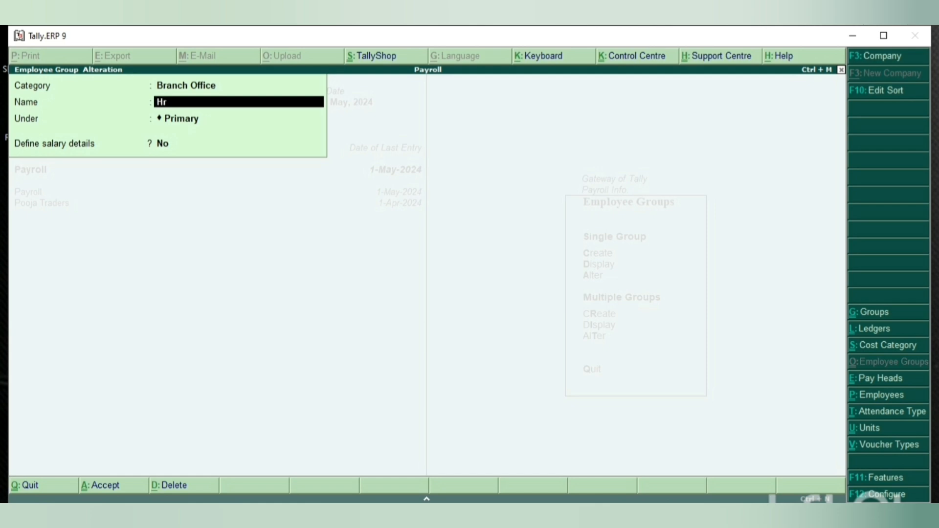
type("HR")
key("Return")
key("Return")
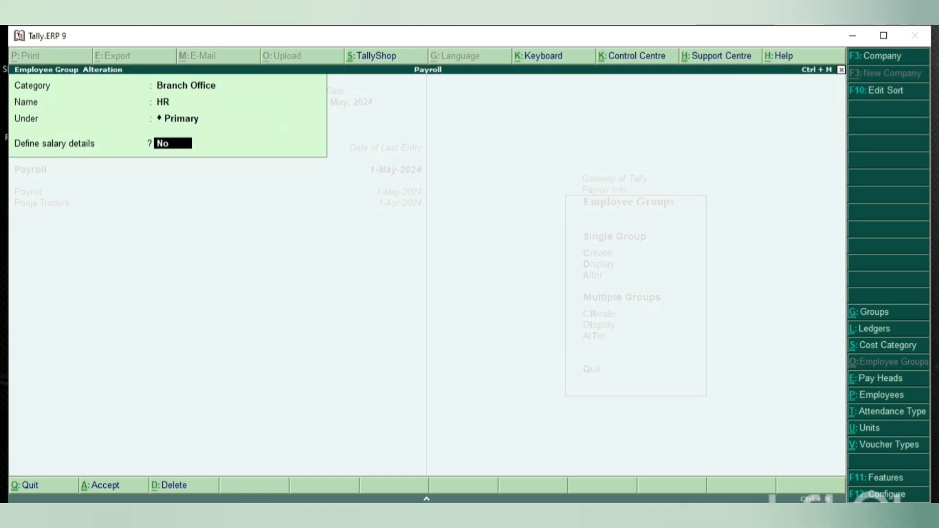
key("Return")
key("Return")
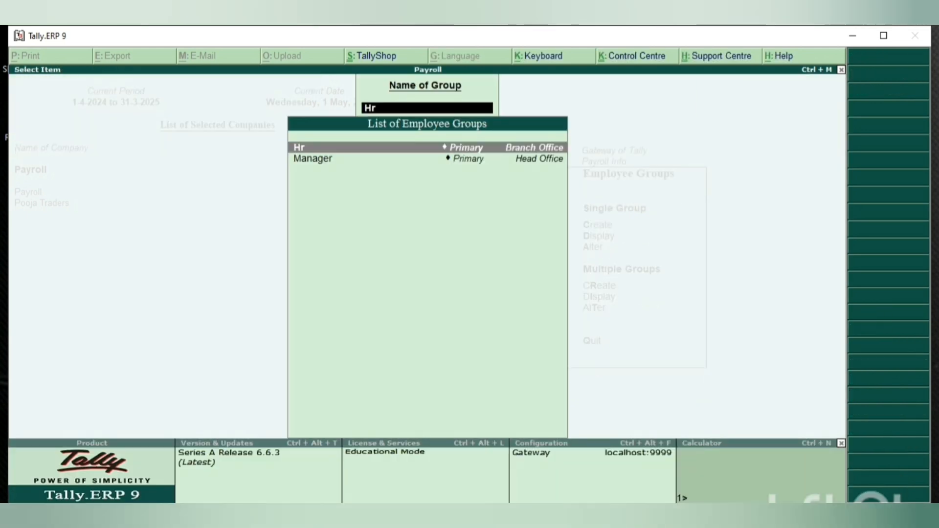
Check the category, parent and salary details setting of the Manager employee group and return to the Gateway of Tally
key("Down")
key("Return")
key("Up")
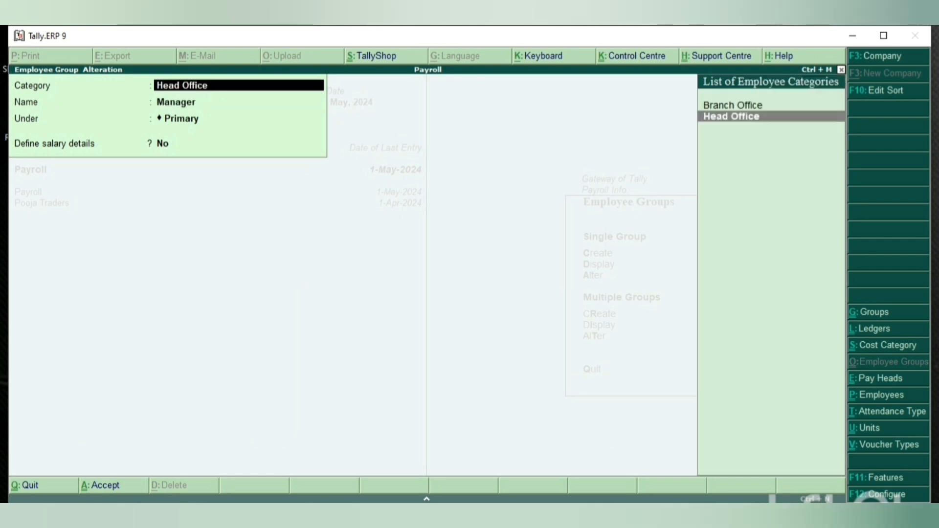
key("Return")
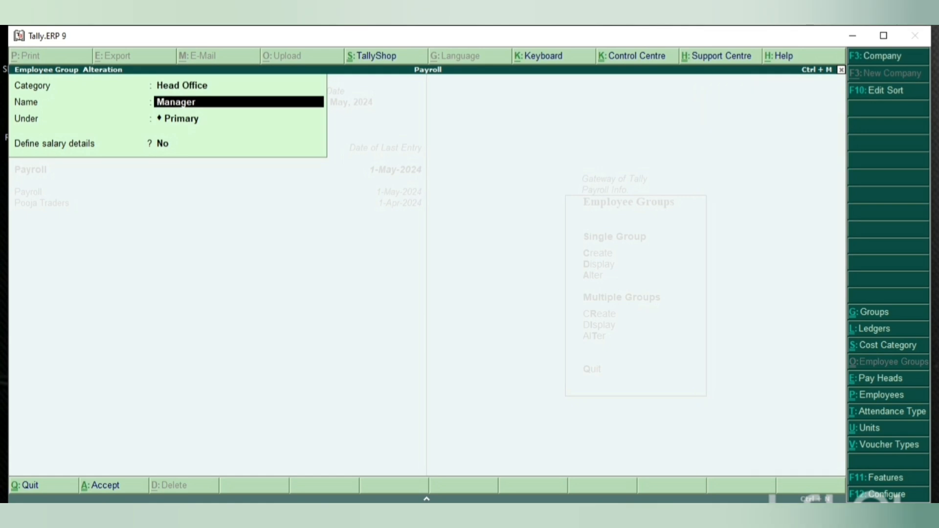
key("Return")
key("Return")
key("Return")
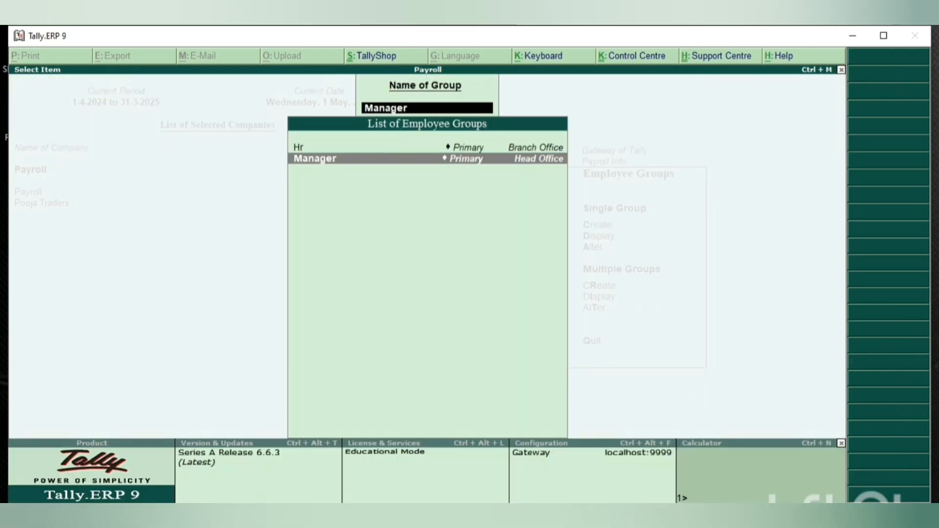
key("Escape")
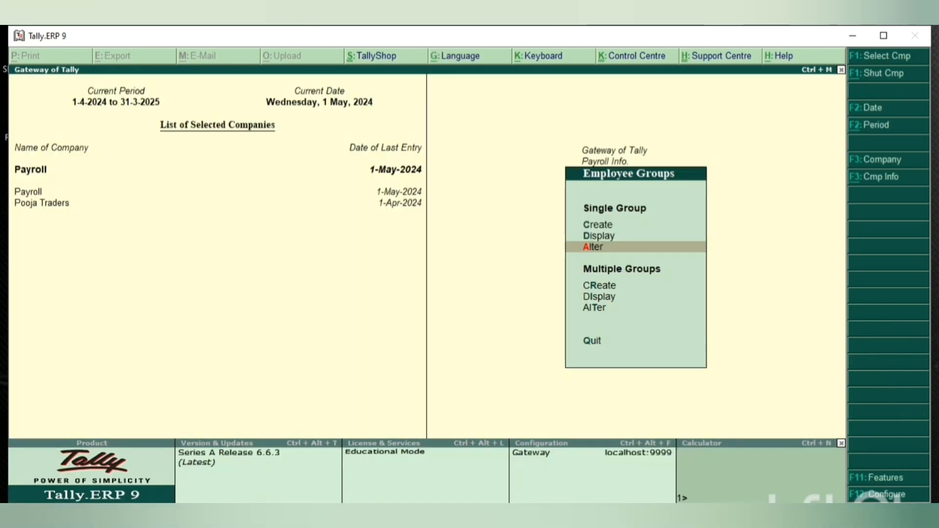
key("Escape")
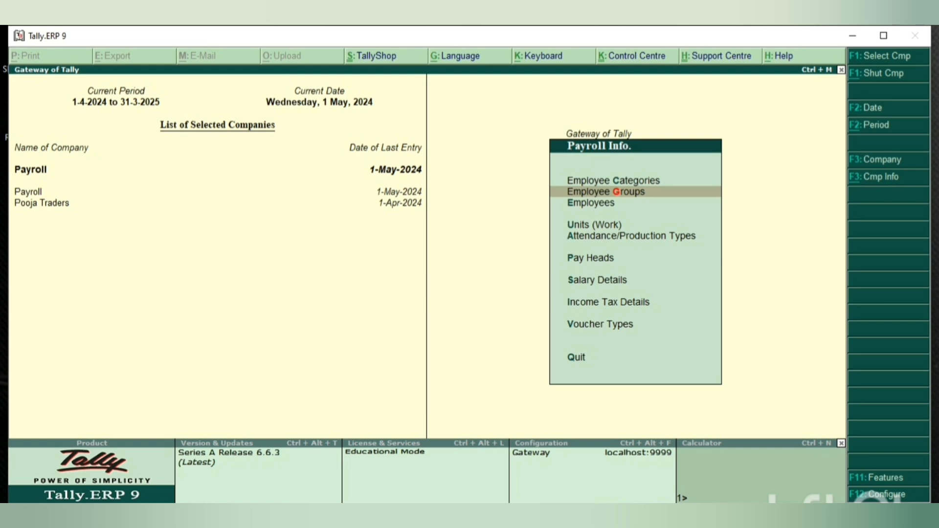
key("Escape")
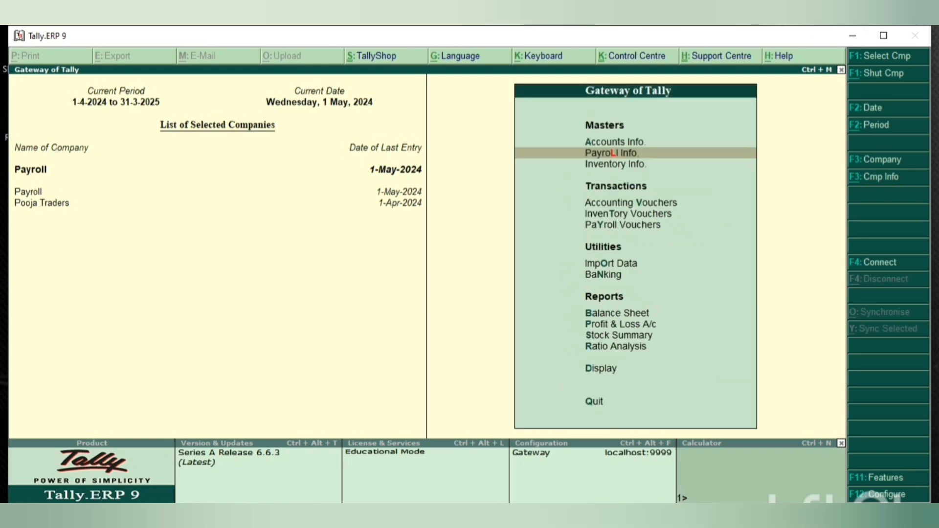